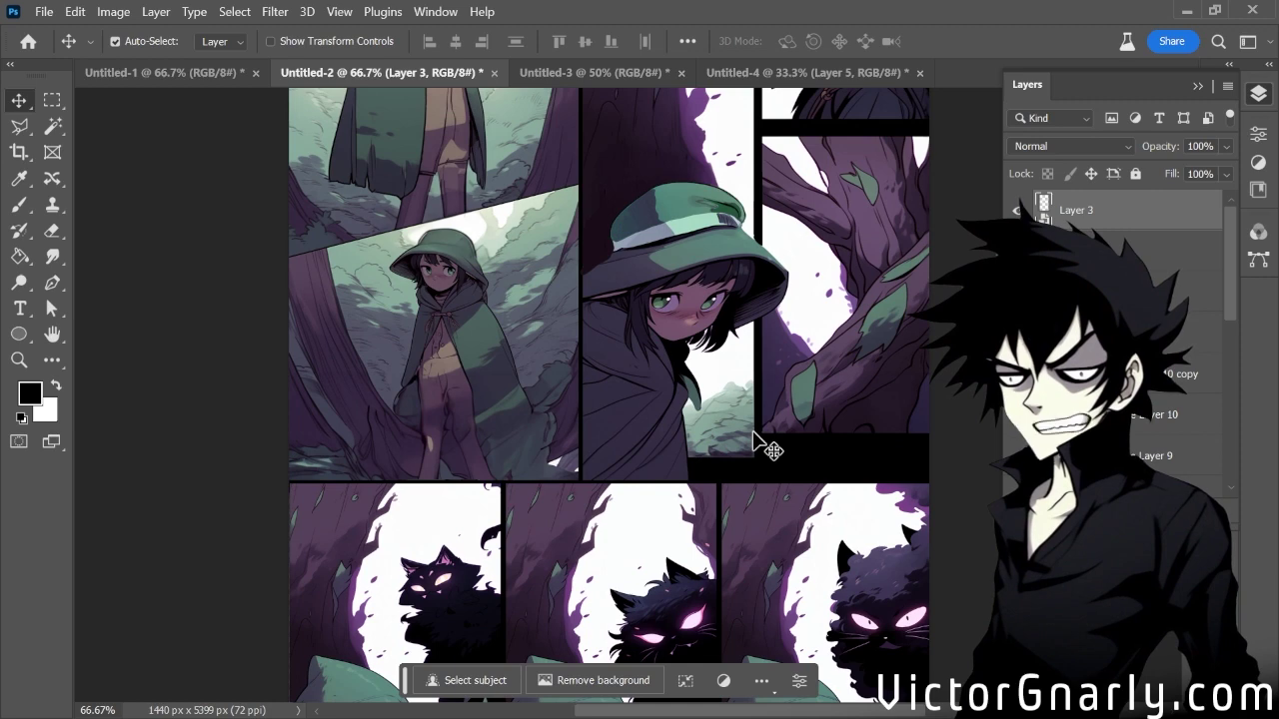
Add a new layer and lasso a round area beside the girl's head in the first panel, overlapping the tree panel
scroll(755, 440, down, 2)
scroll(758, 438, down, 1)
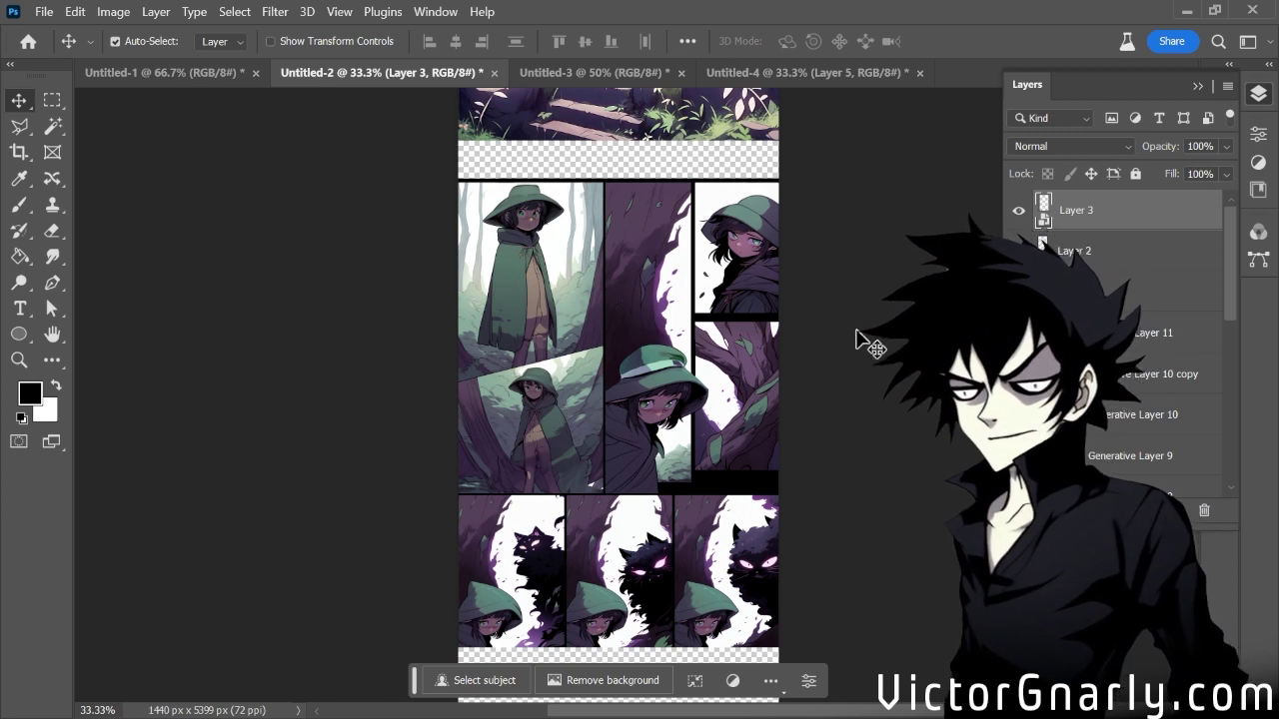
click(1184, 511)
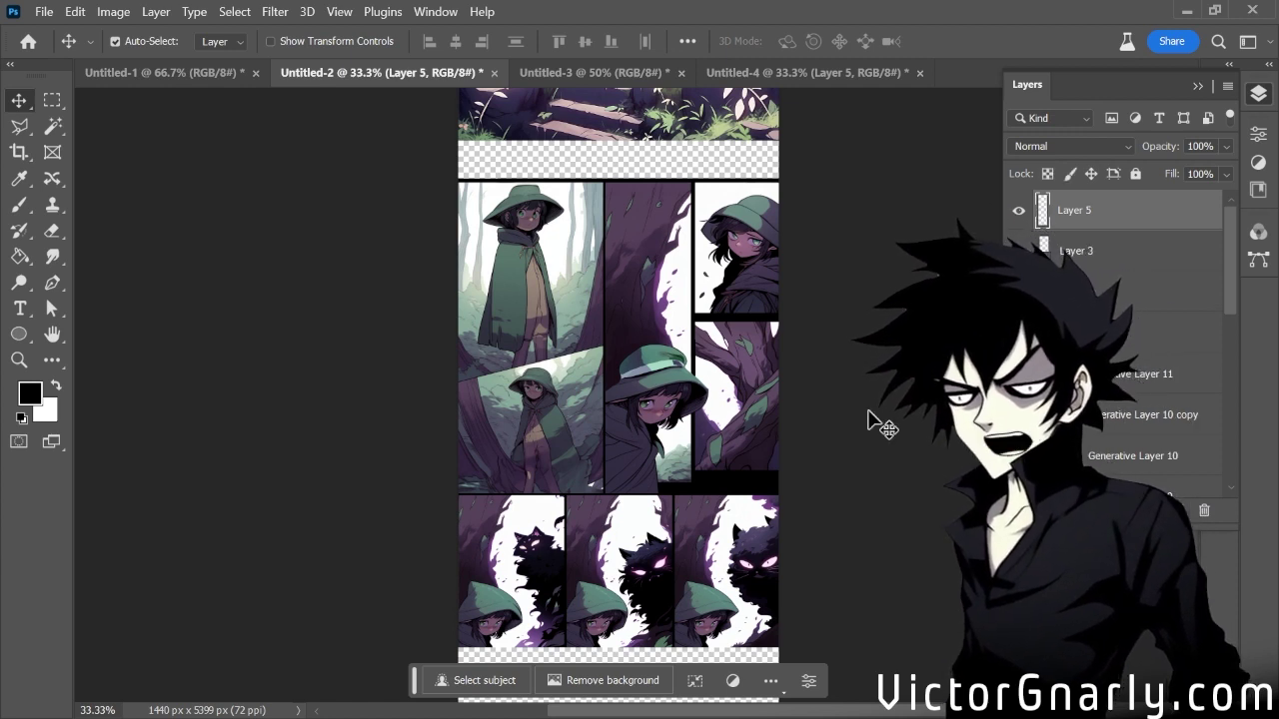
key(l)
scroll(419, 270, up, 1)
click(547, 287)
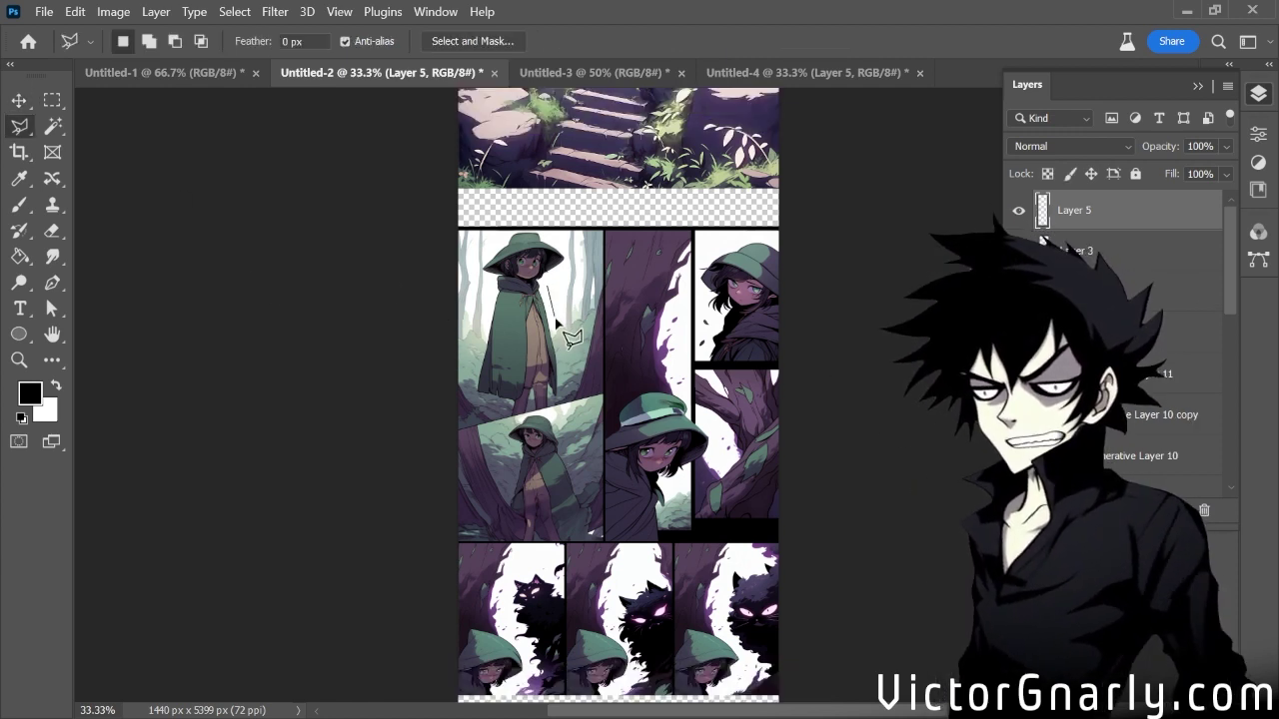
click(597, 356)
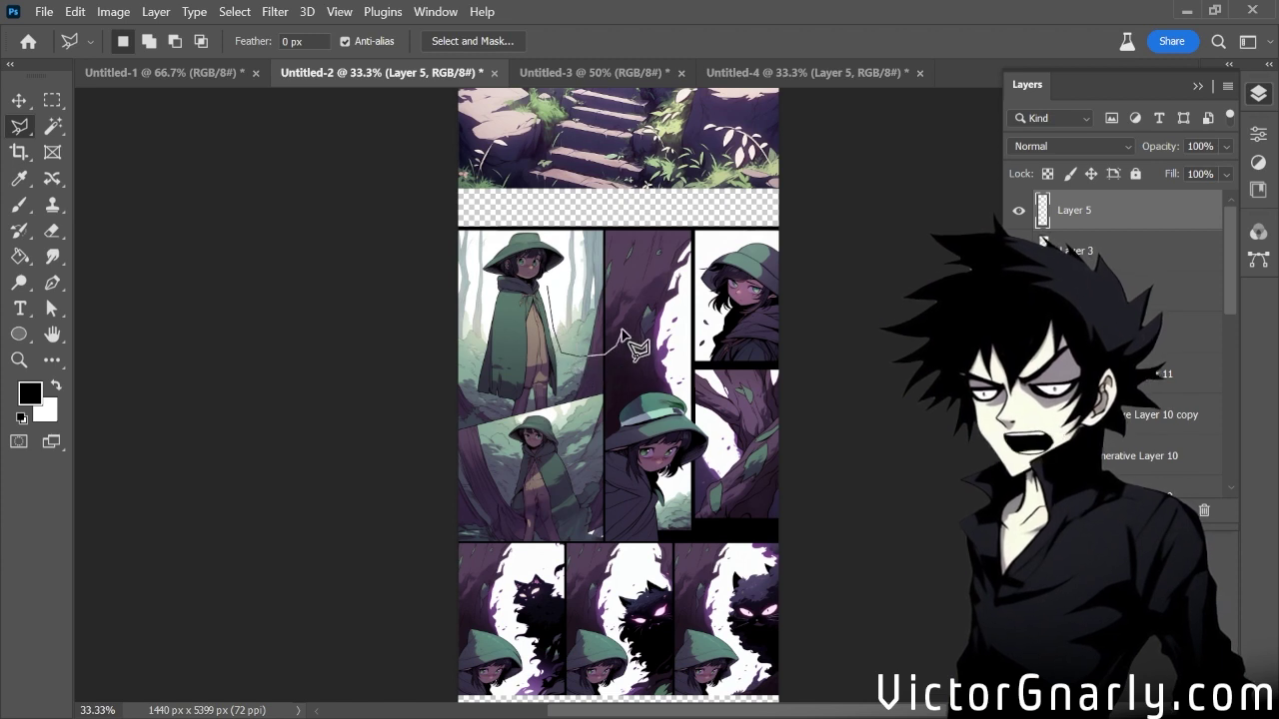
click(619, 292)
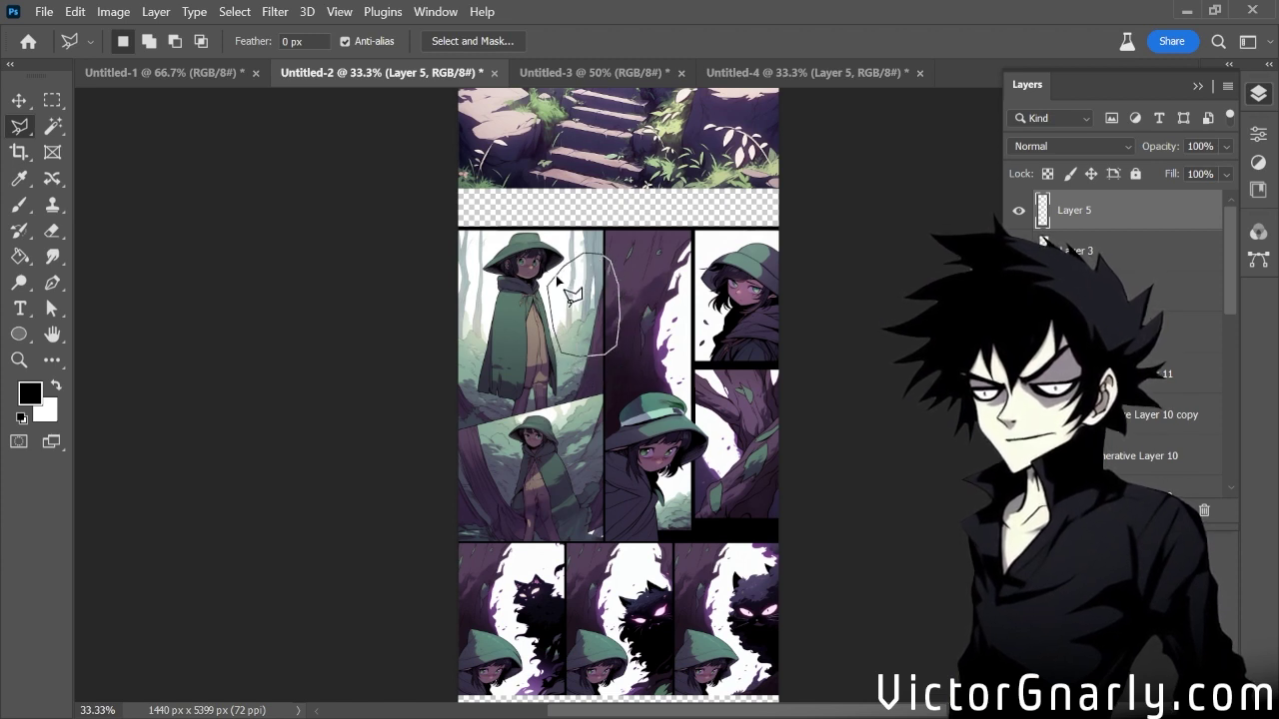
click(555, 278)
Generate a bubble in the selection with Generative Fill using the prompt "speech bubble, manga" and choose variation 3
click(420, 383)
text(speech bubble)
key(Return)
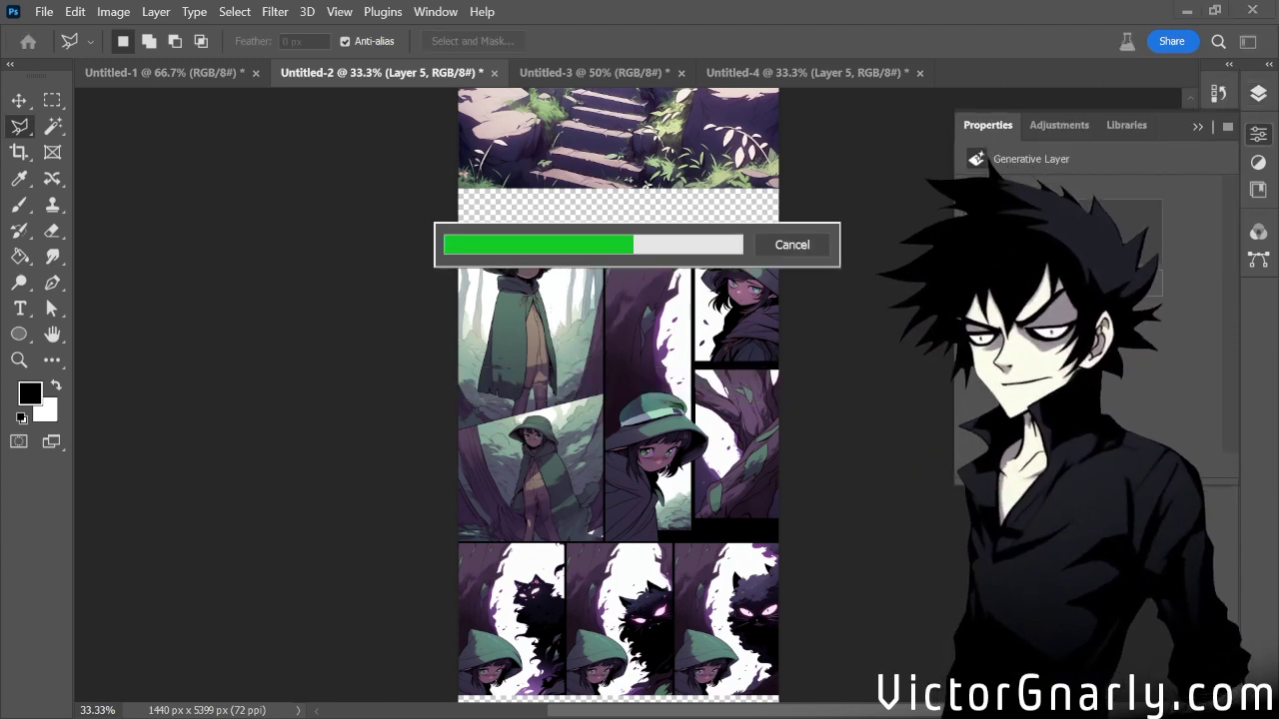
click(607, 383)
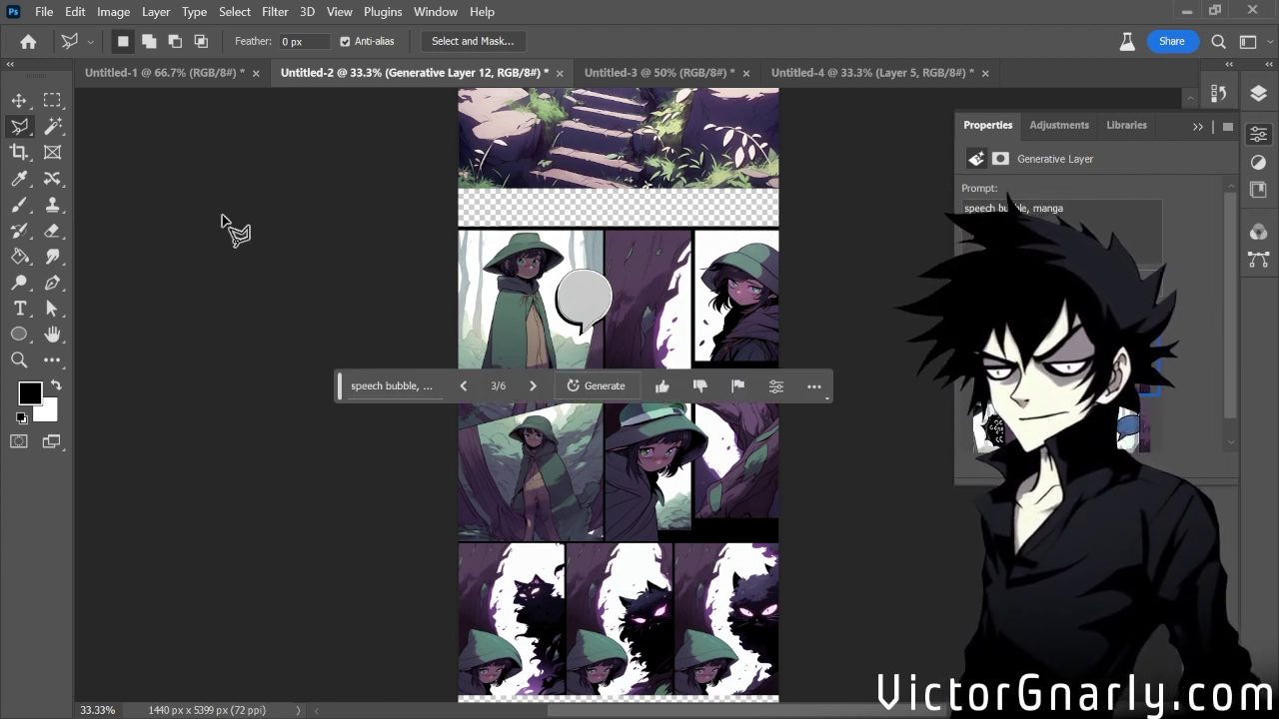
Examine the generated speech bubble up close and within the whole page layout
key(ctrl+plus)
key(ctrl+plus)
scroll(557, 312, up, 2)
key(ctrl+minus)
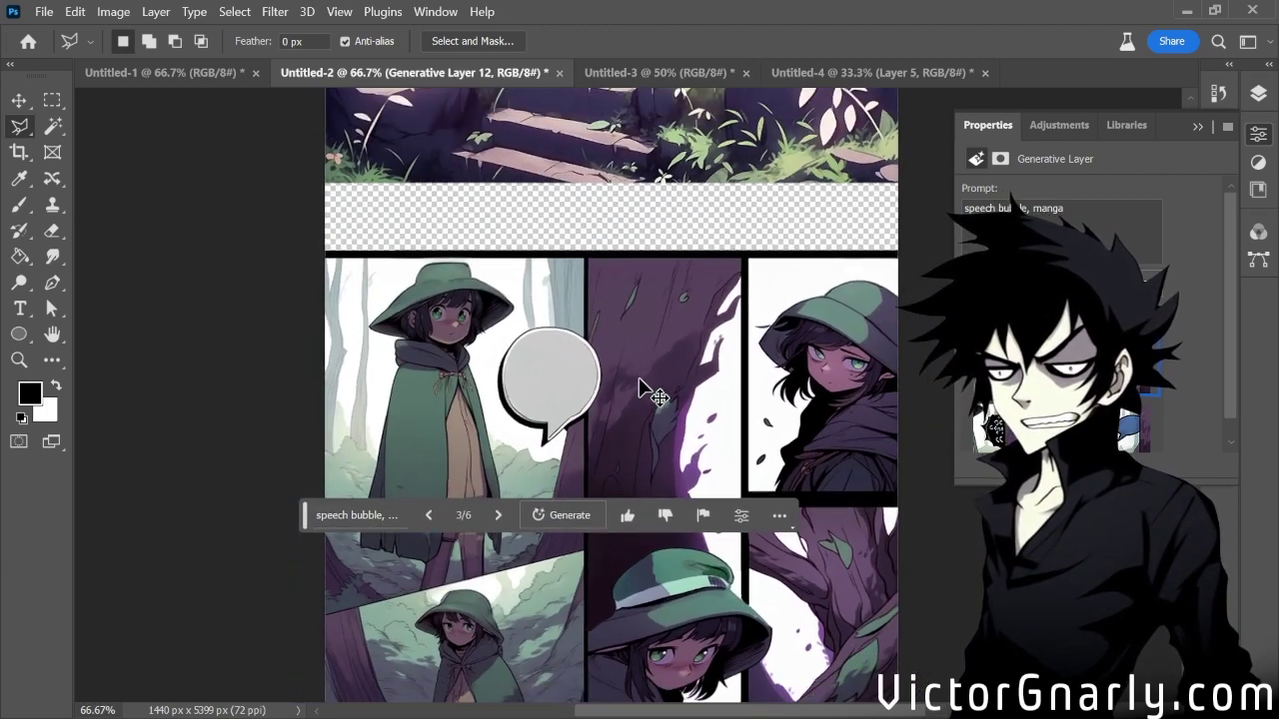
scroll(668, 369, down, 3)
scroll(670, 372, down, 1)
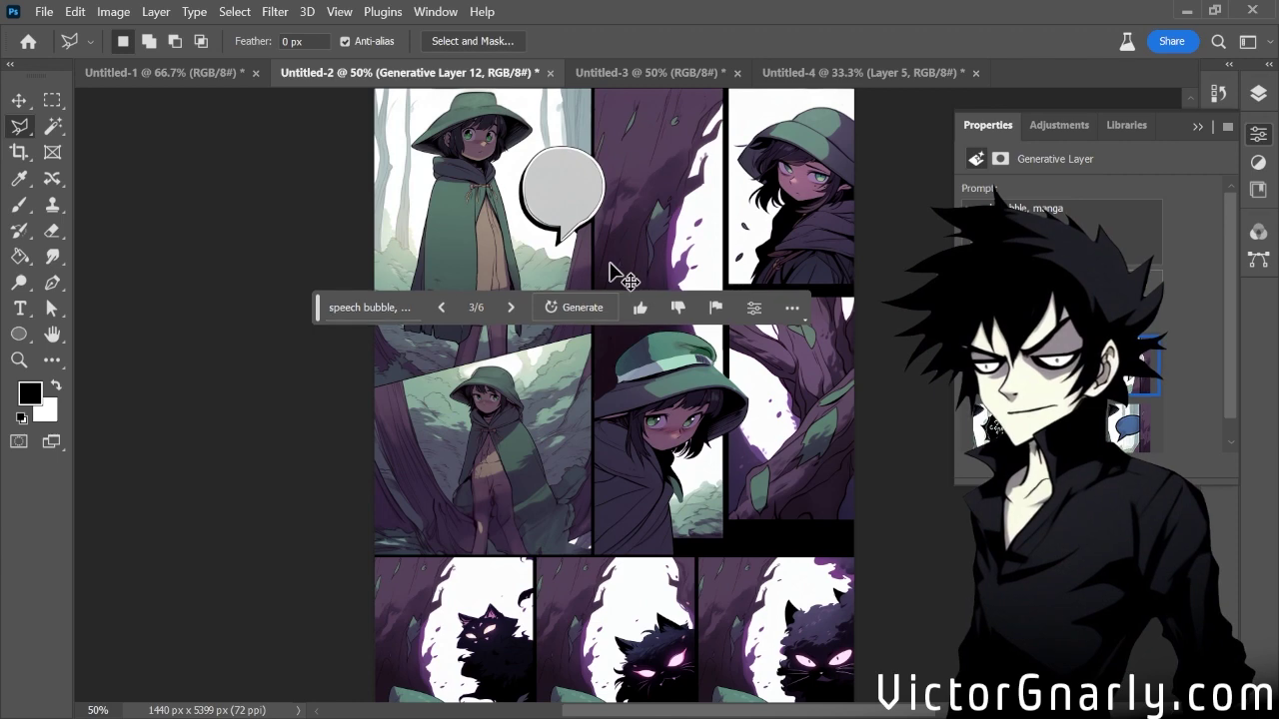
key(ctrl+plus)
key(ctrl+plus)
scroll(602, 280, up, 4)
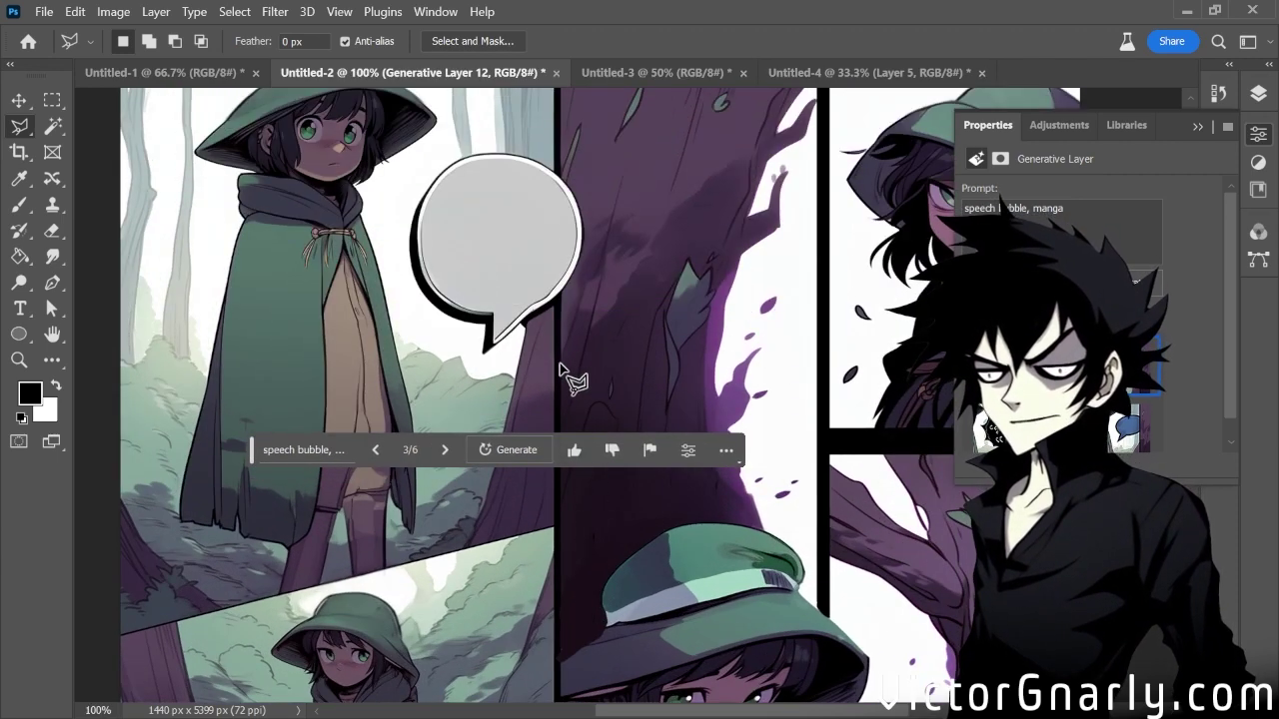
key(ctrl+minus)
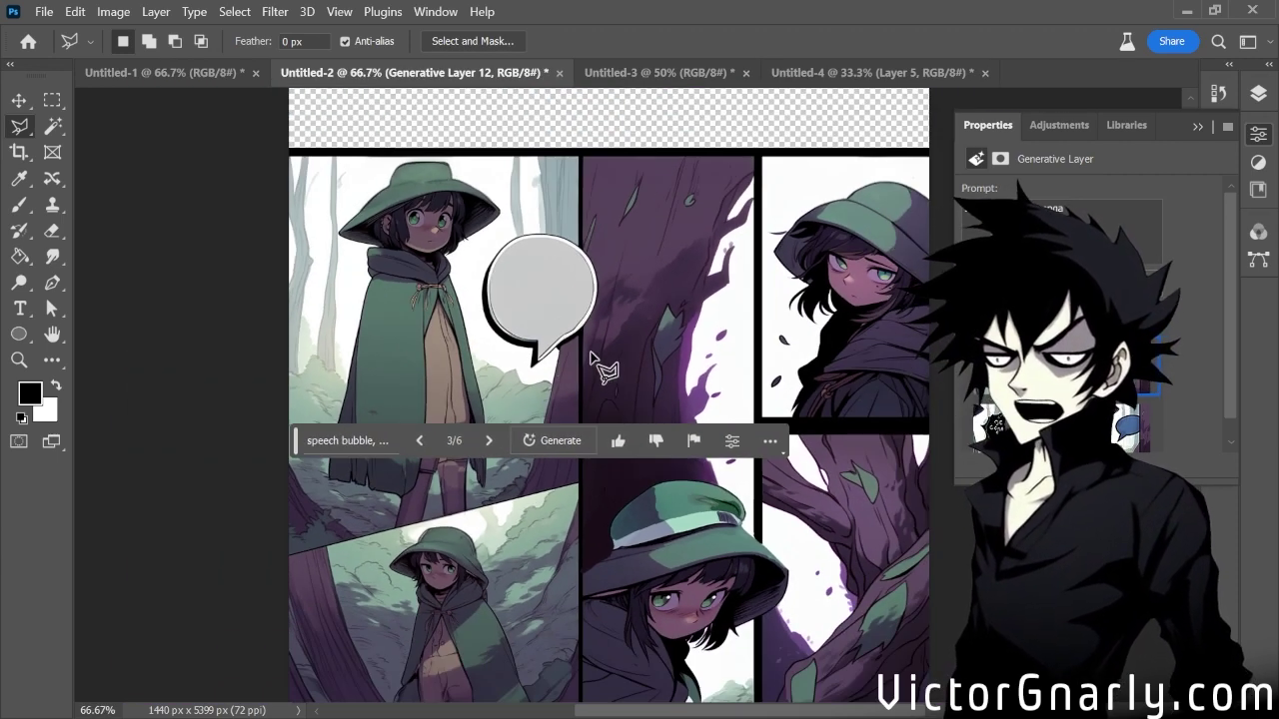
key(ctrl+plus)
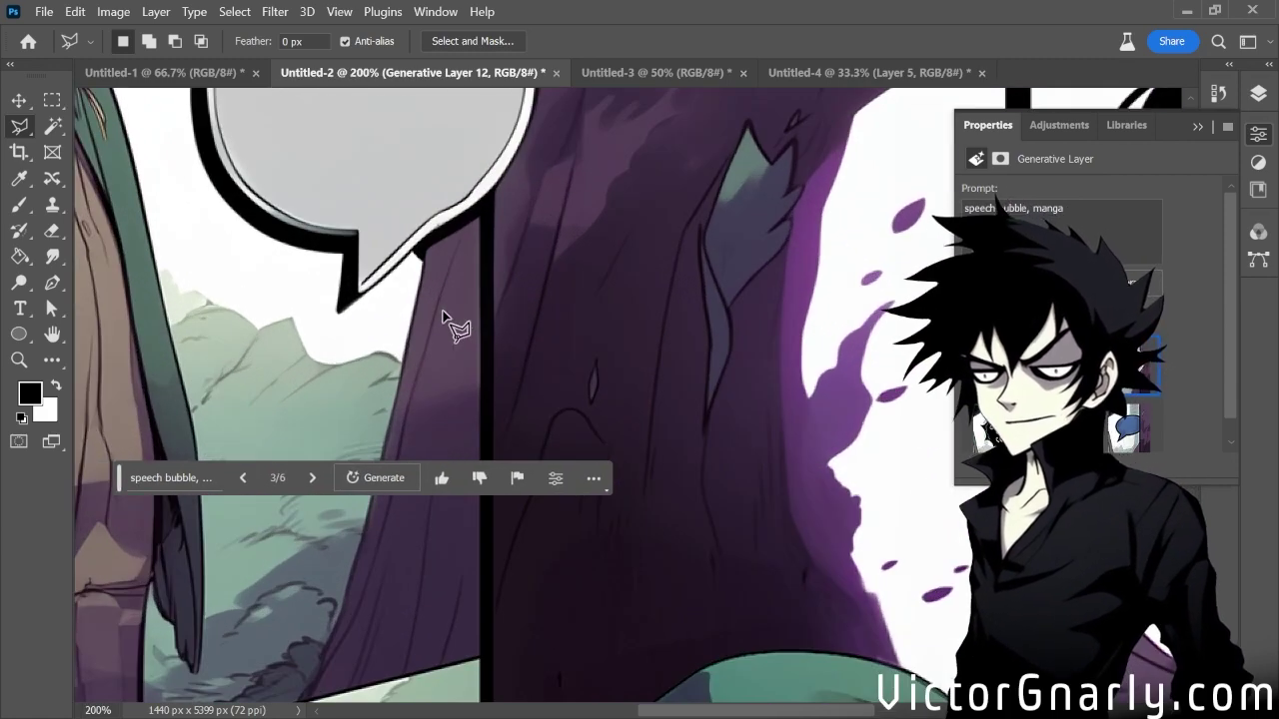
key(ctrl+minus)
key(ctrl+minus)
scroll(505, 359, down, 2)
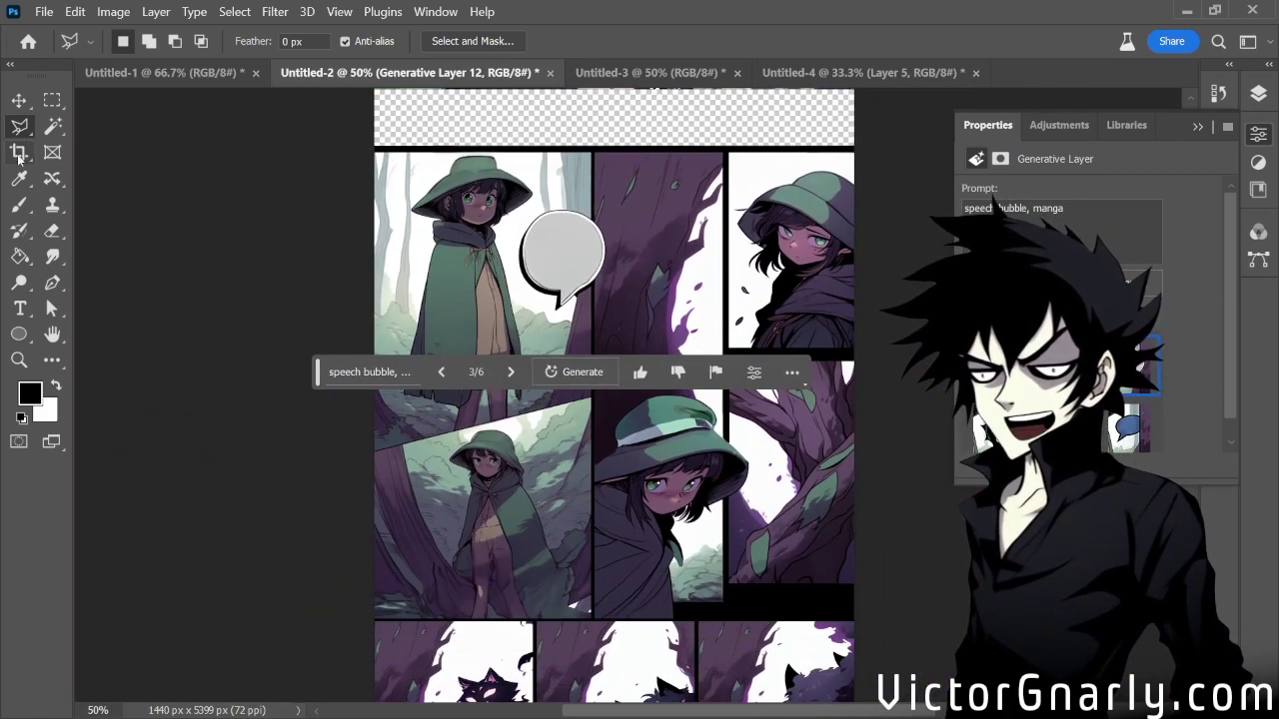
Add a new layer and lasso a round area where the girl's close-up panel meets the tree branch panel
key(F7)
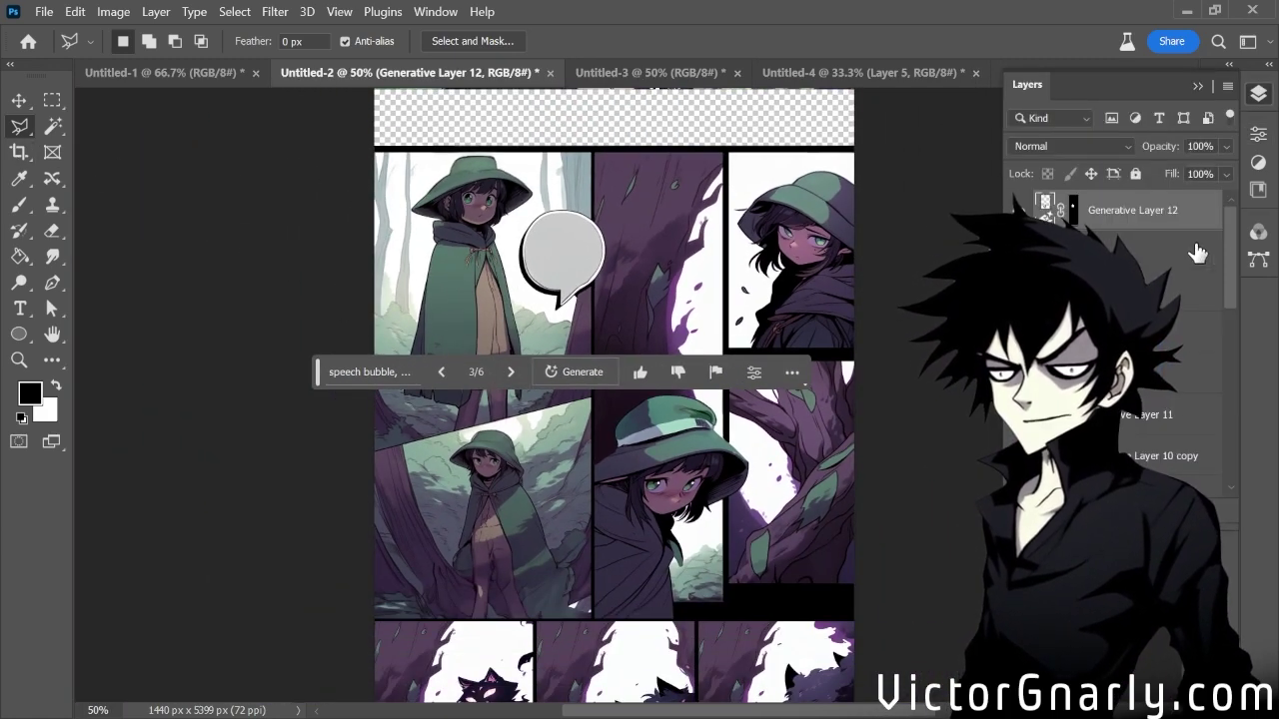
key(ctrl+shift+alt+n)
scroll(845, 412, down, 2)
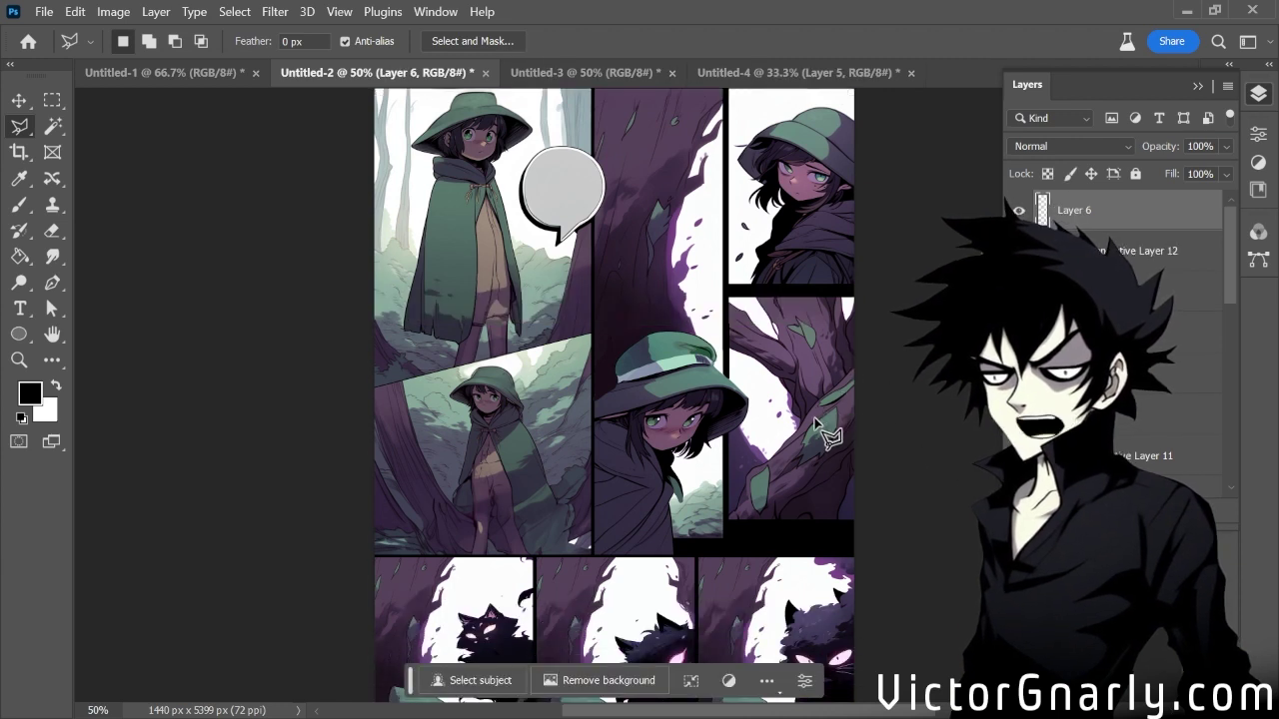
click(700, 465)
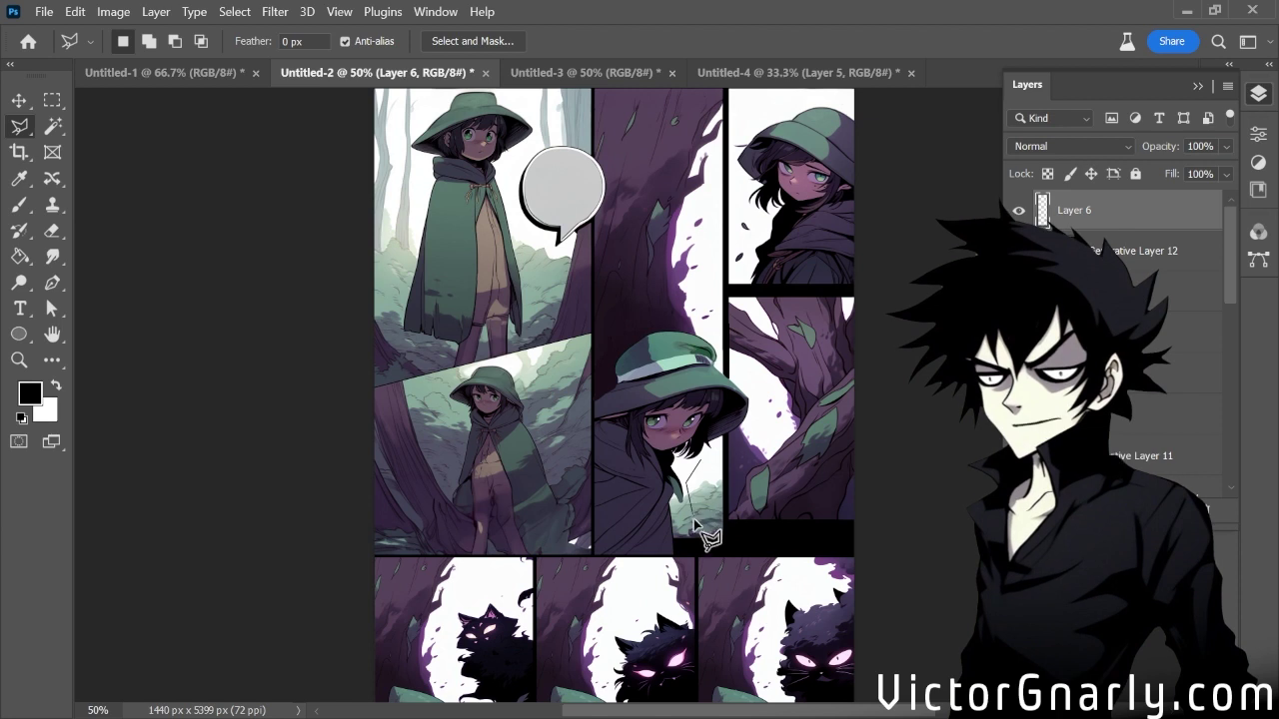
double_click(751, 462)
Generate a second bubble in the selection with Generative Fill using the prompt "speech bubble"
click(539, 567)
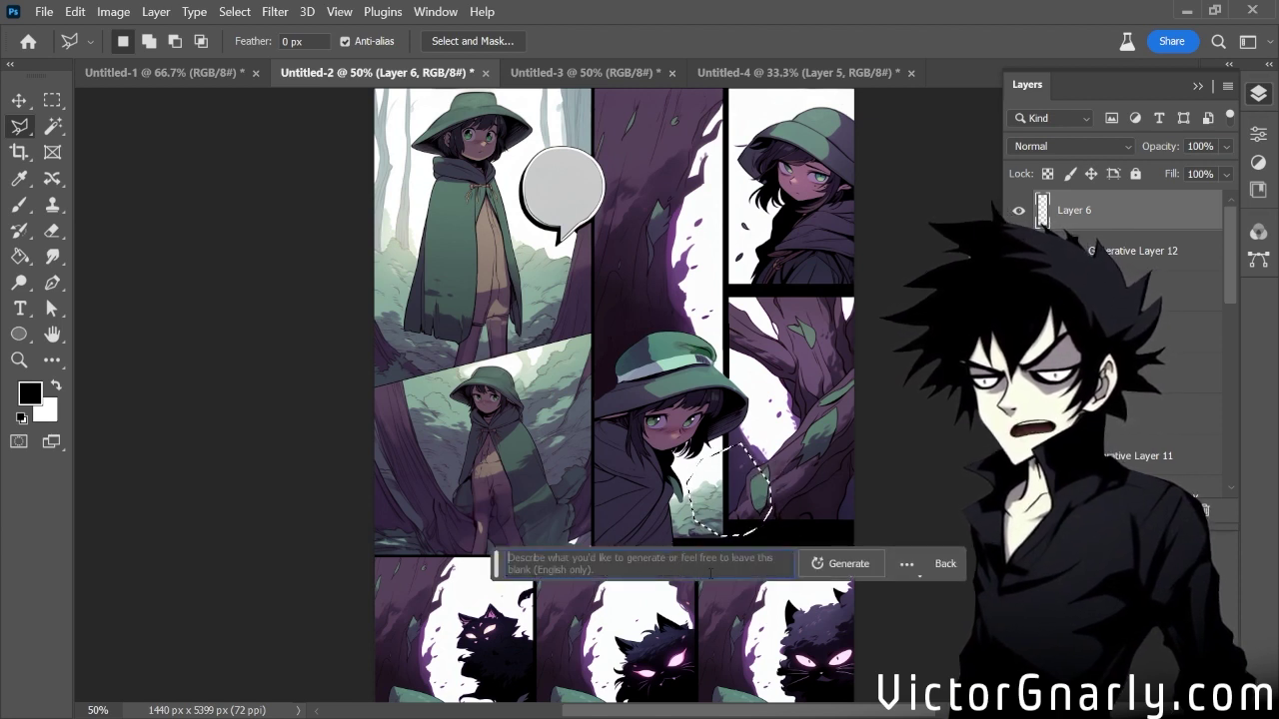
click(817, 566)
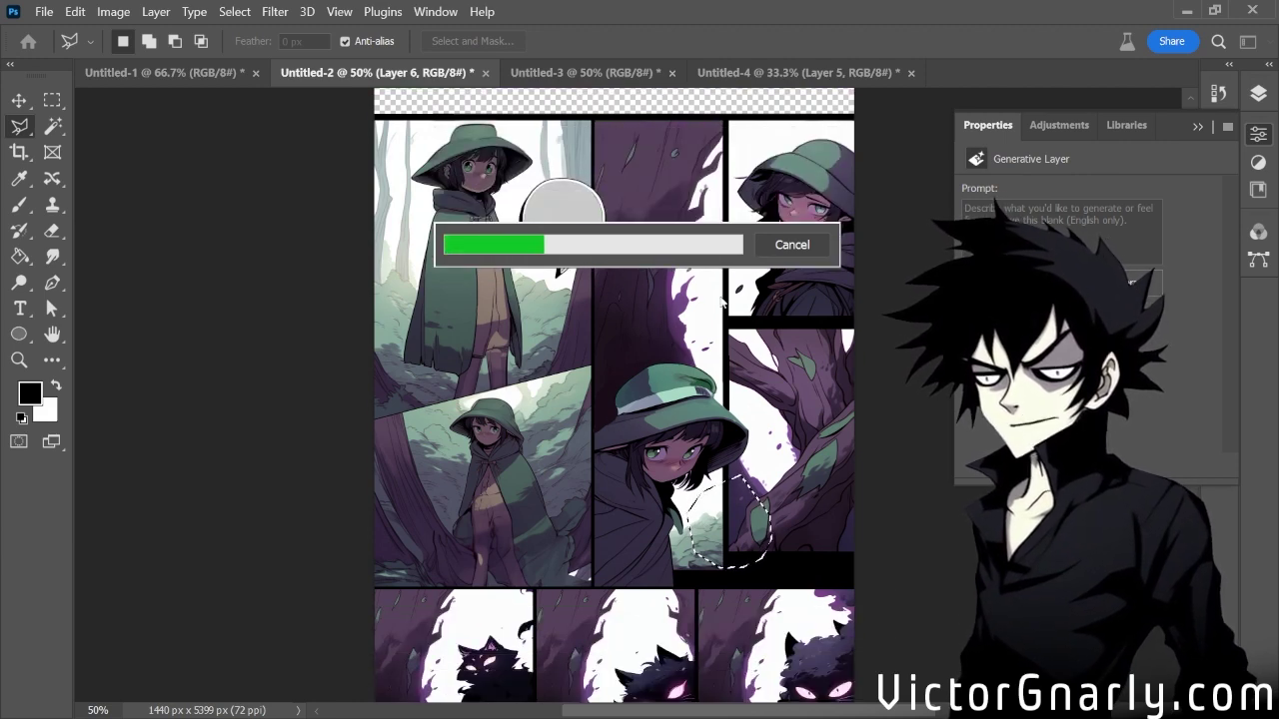
click(580, 592)
text(speech)
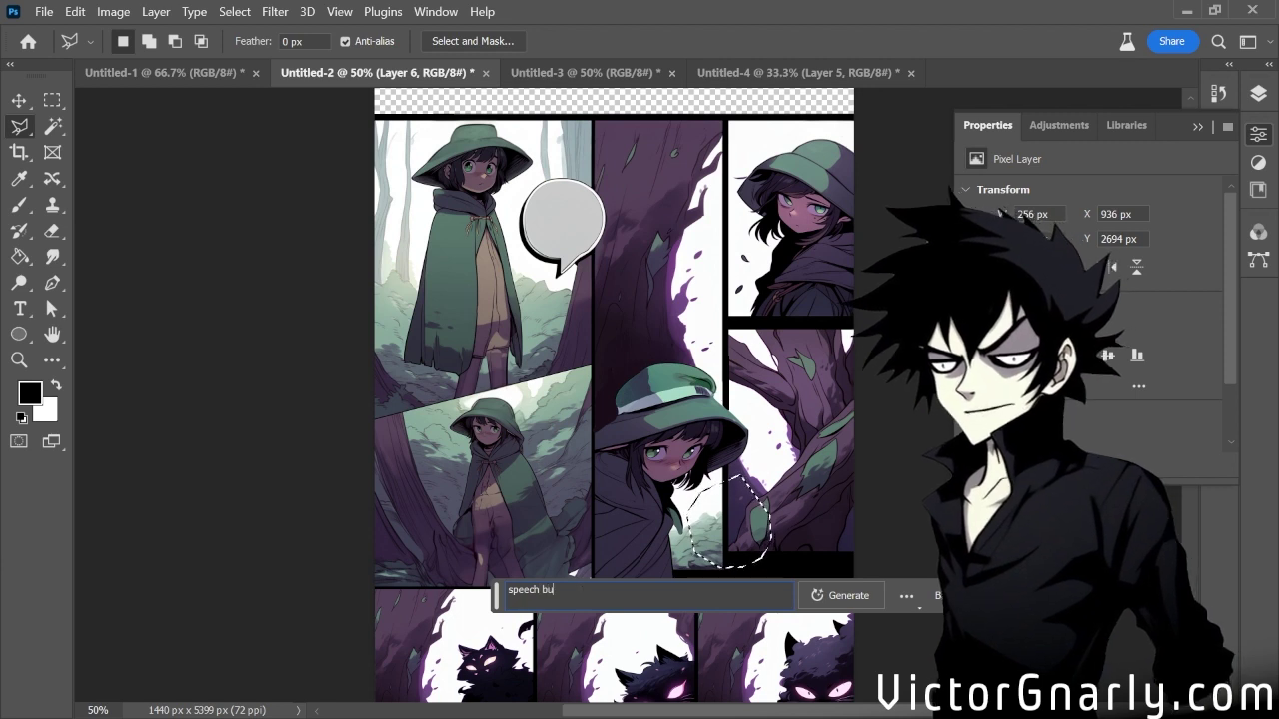
text(bubble)
key(Return)
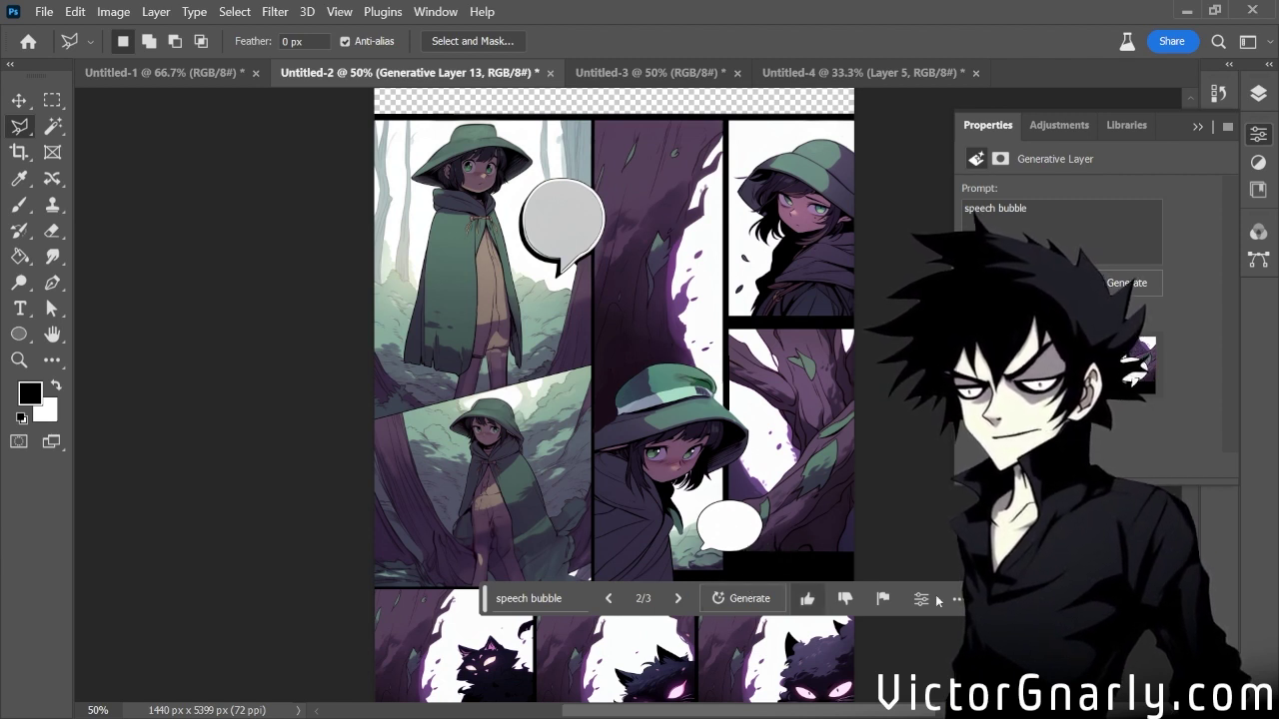
Delete the generative layer holding the small white speech bubble
click(1258, 94)
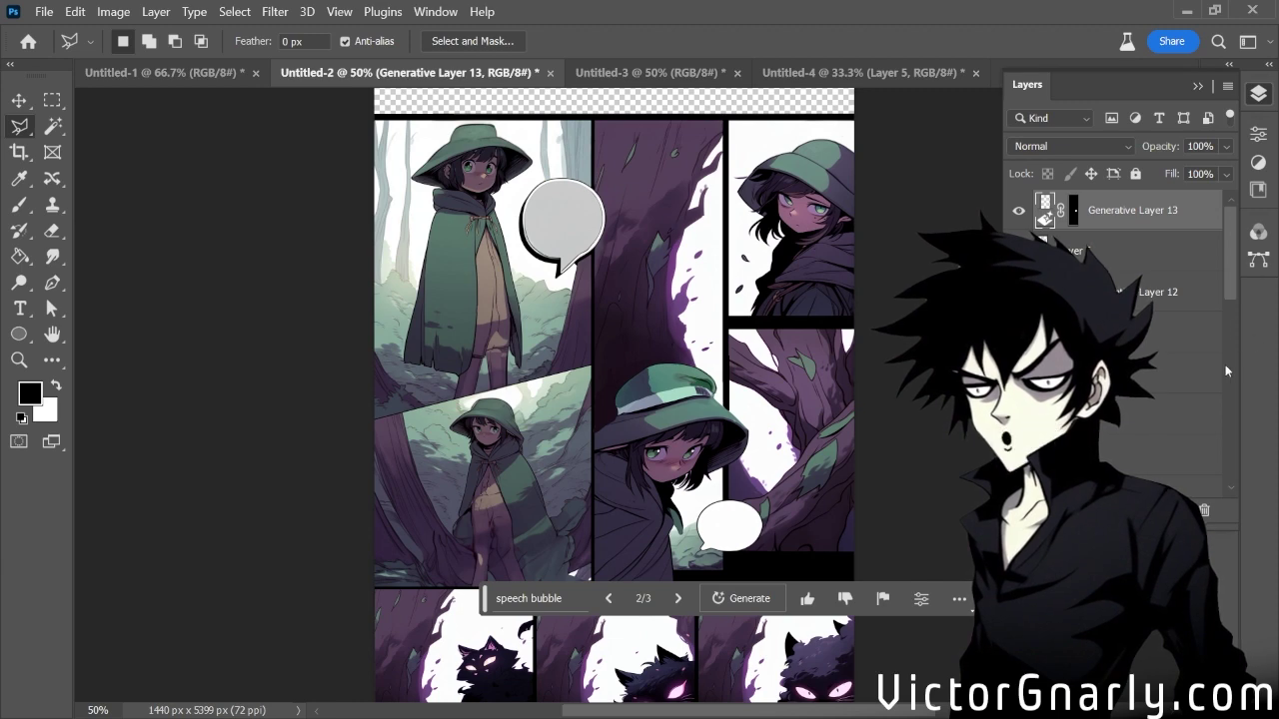
click(1206, 511)
scroll(744, 364, up, 2)
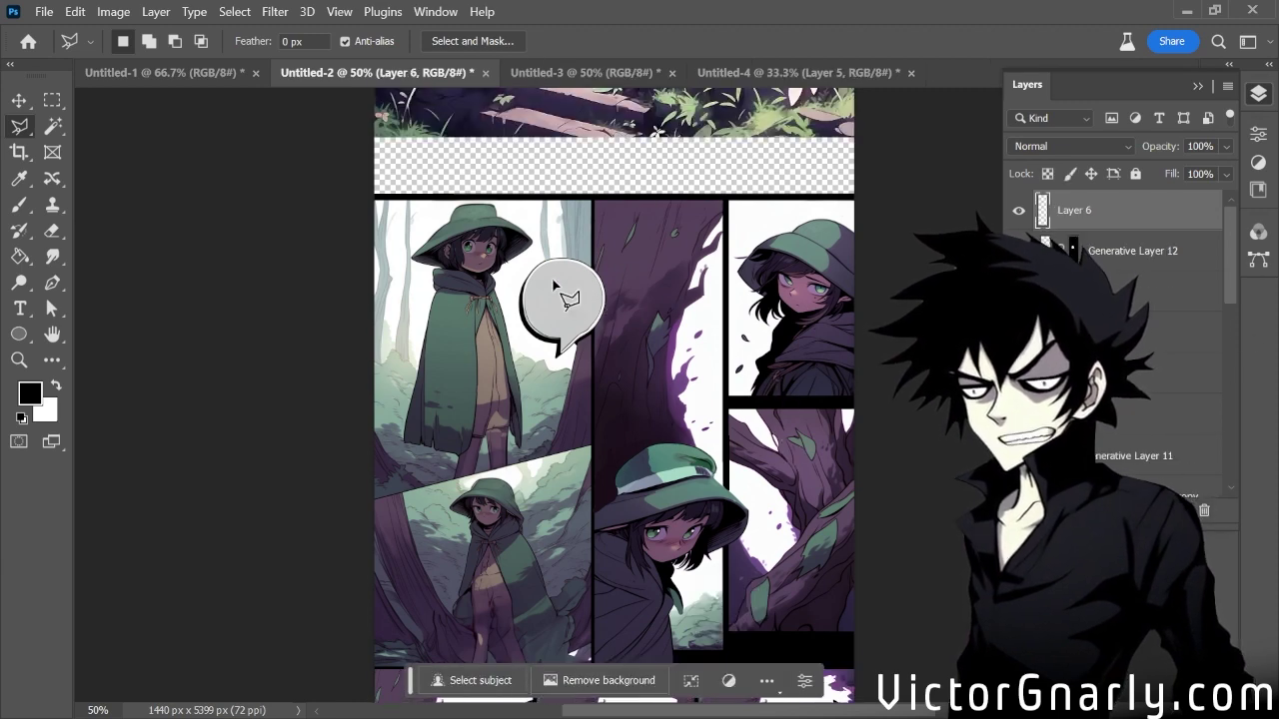
scroll(554, 290, down, 5)
scroll(569, 315, up, 5)
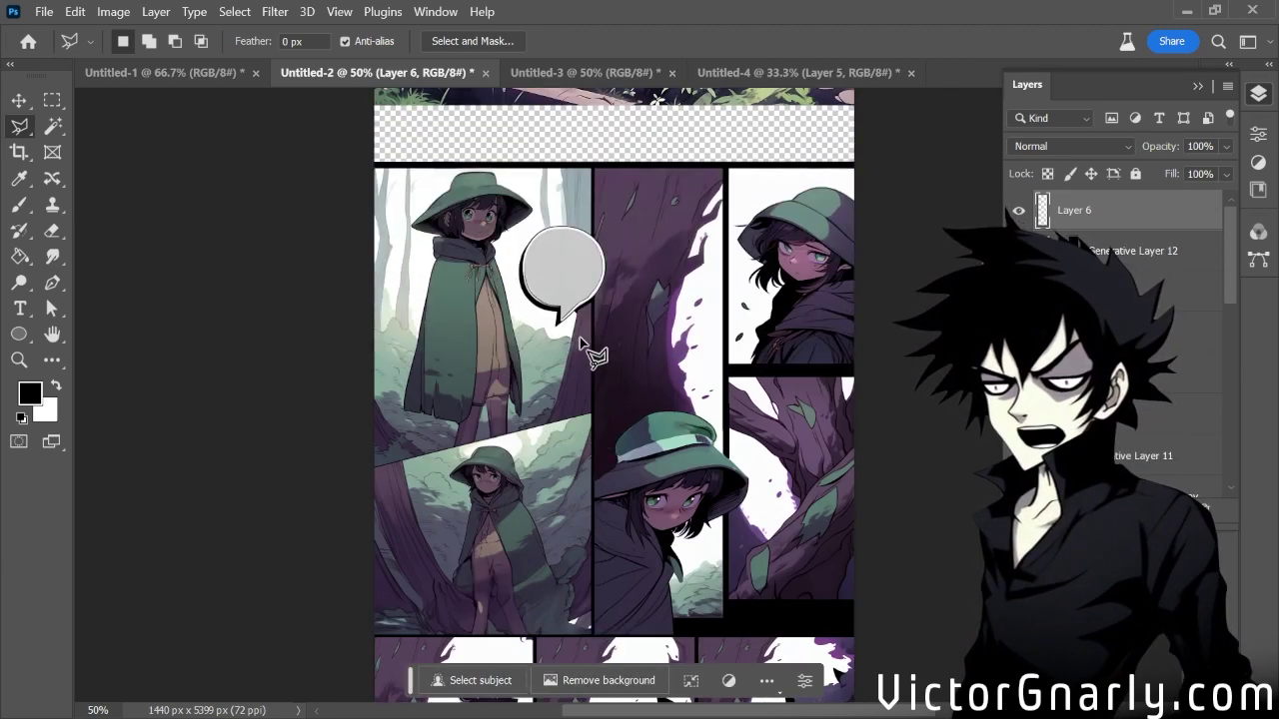
Activate the gray speech bubble's layer in the first panel and select the leftover background around the bubble's edge
scroll(578, 336, up, 1)
key(ctrl+plus)
key(ctrl+plus)
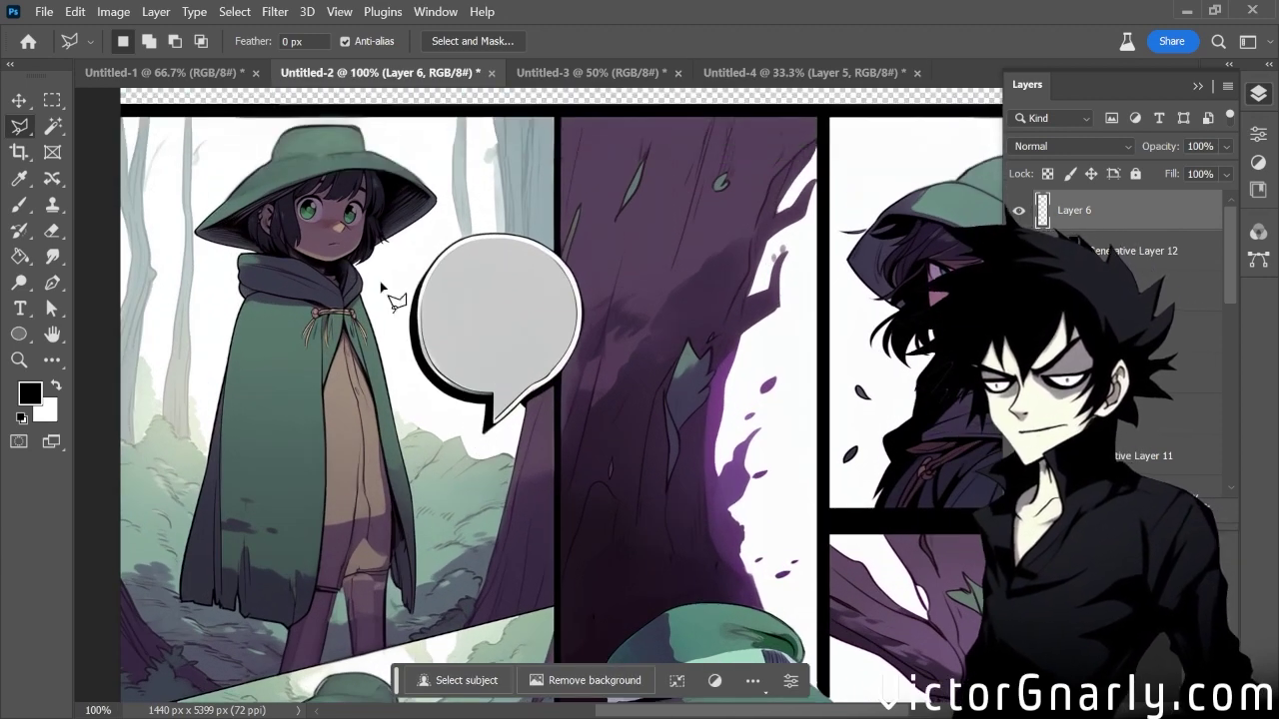
key(v)
click(414, 309)
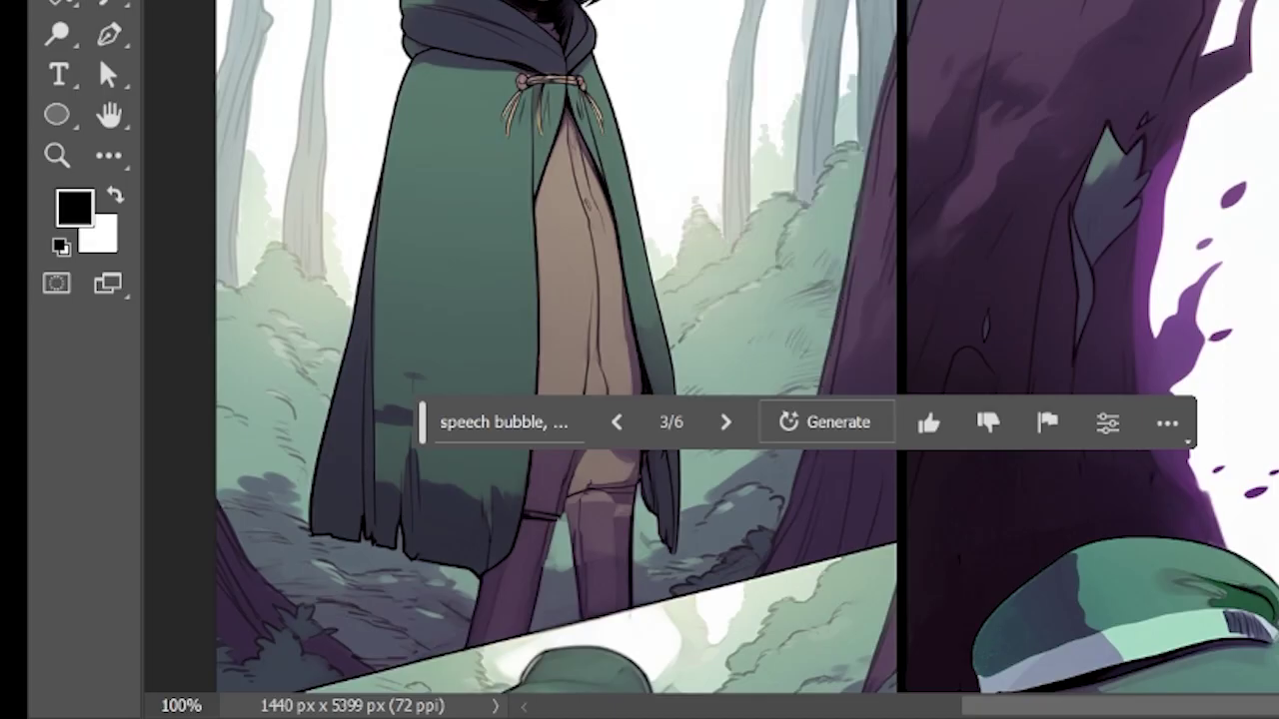
ctrl+click(456, 424)
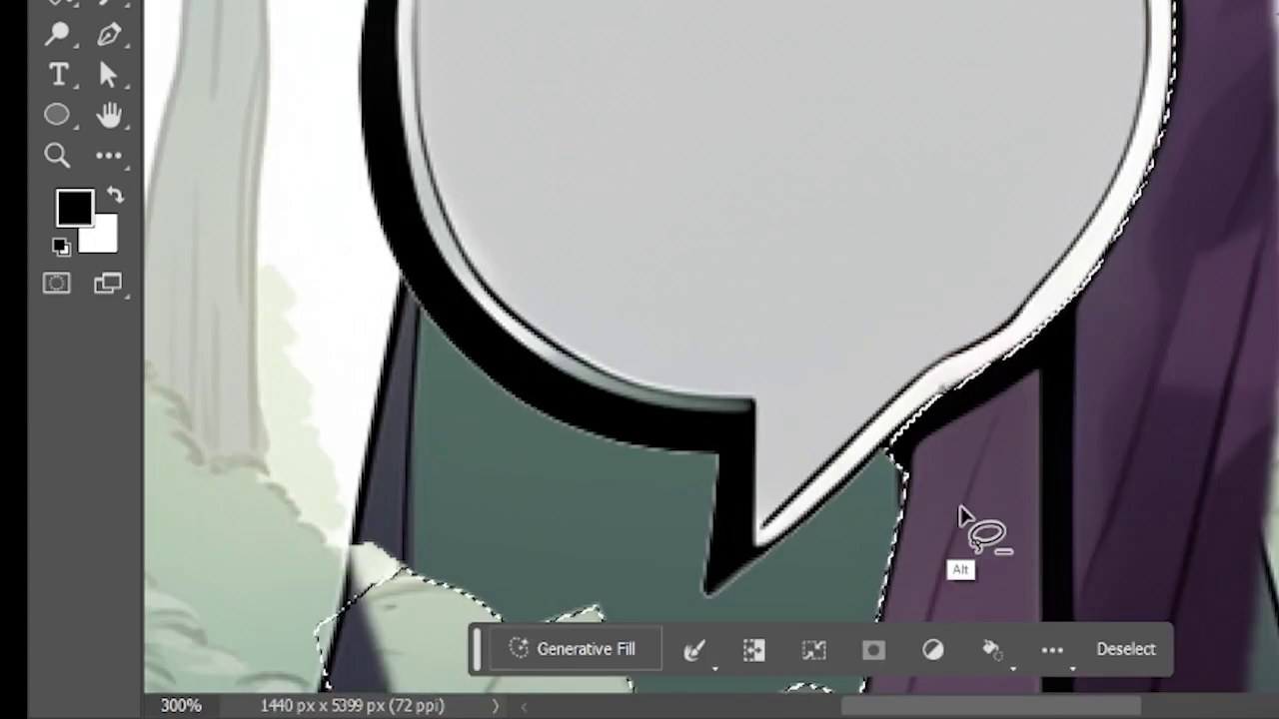
Erase the remaining background scraps around the gray speech bubble, reducing the eraser size to 7
scroll(1185, 40, up, 5)
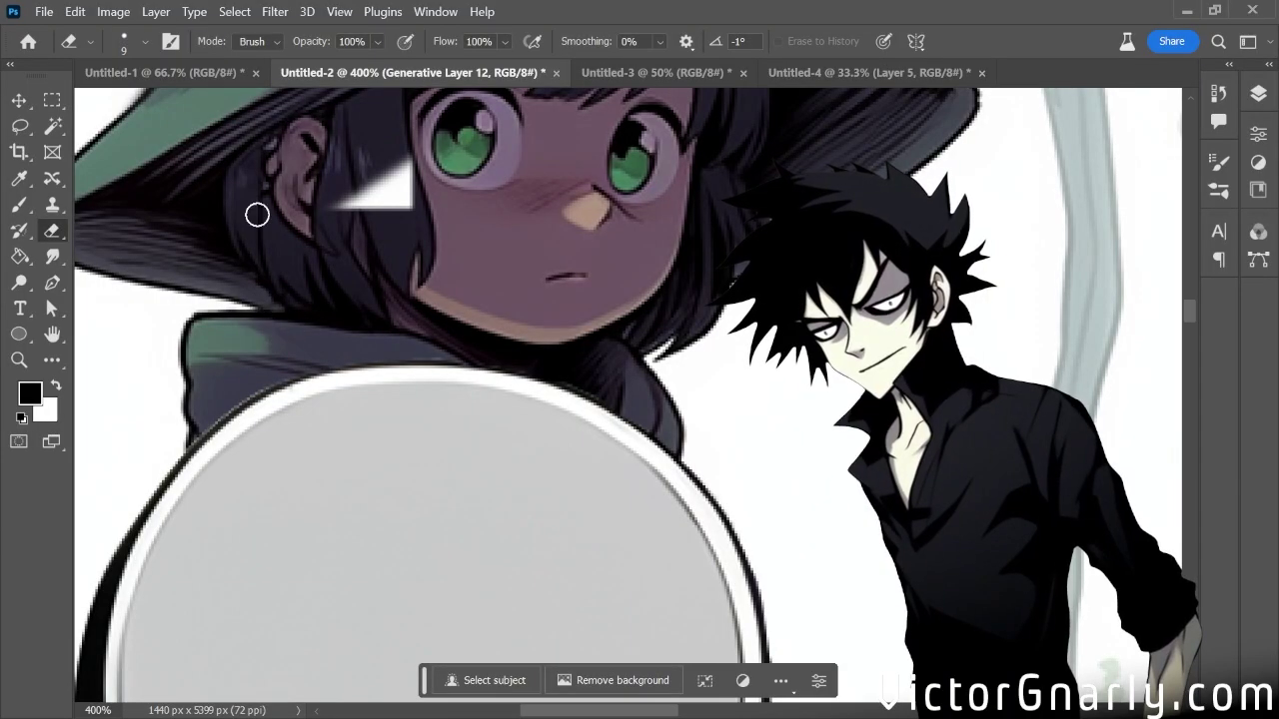
scroll(596, 646, left, 5)
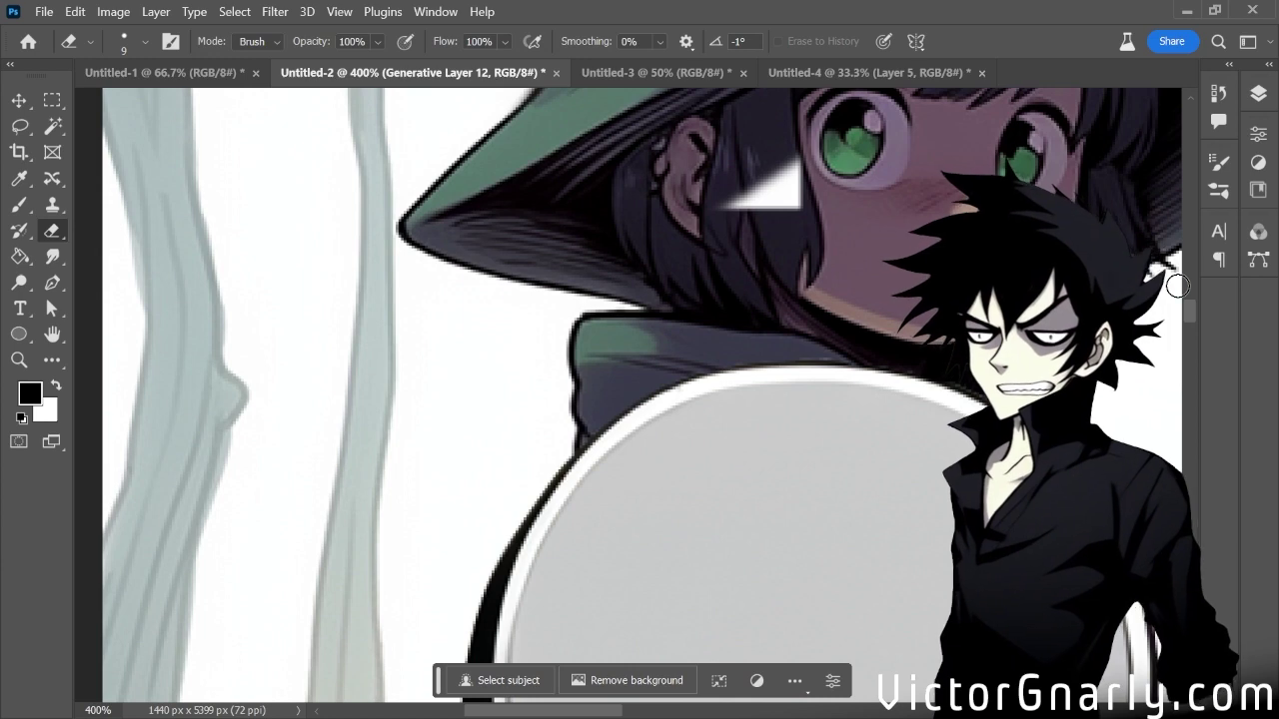
scroll(1191, 320, down, 5)
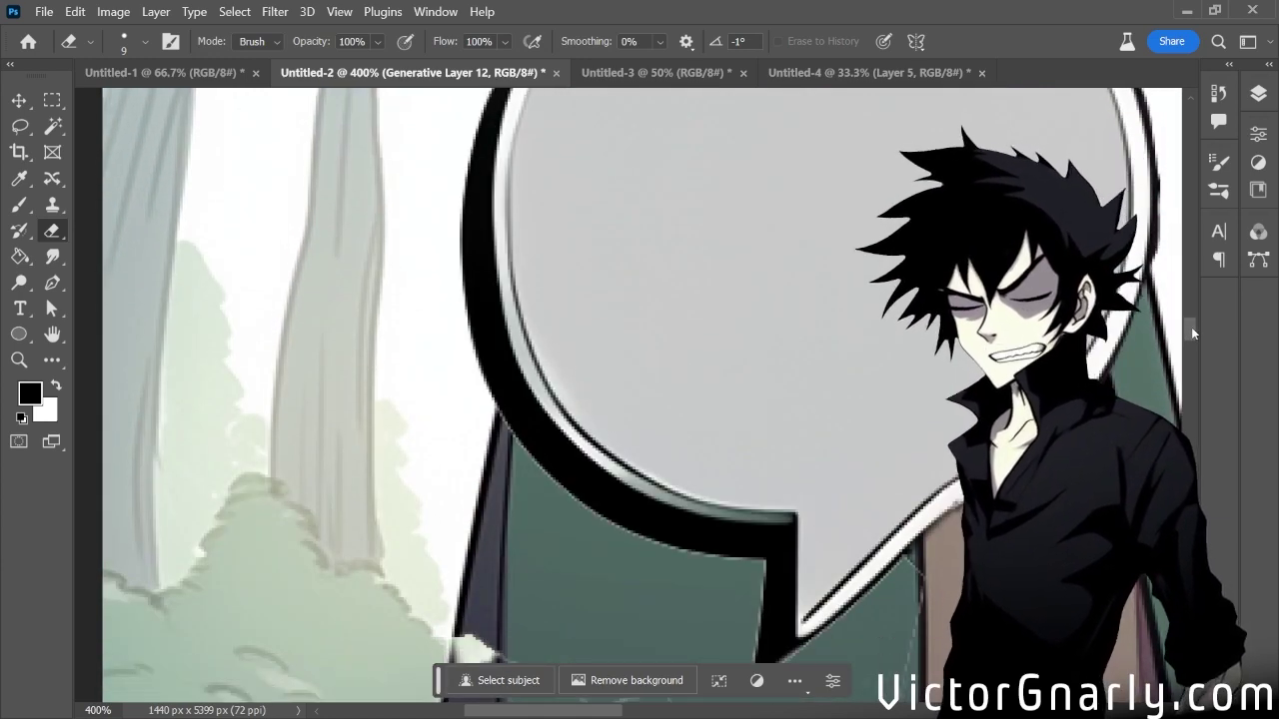
scroll(1191, 326, down, 2)
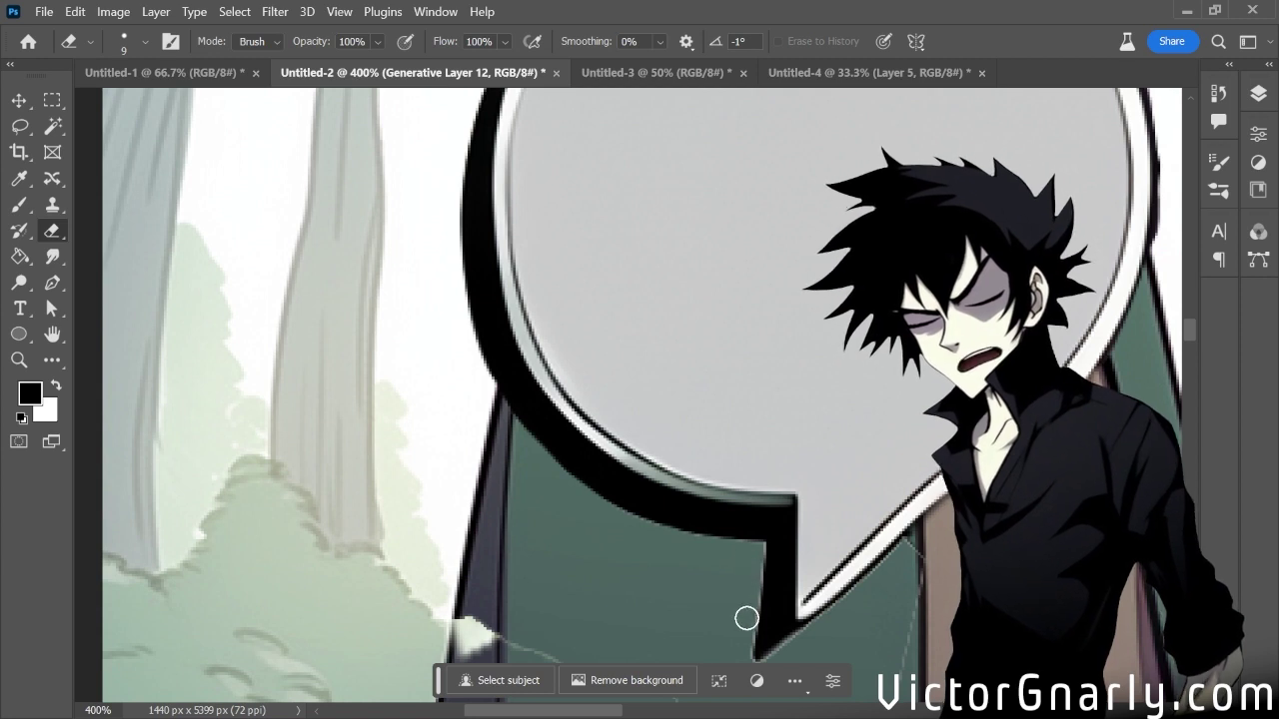
scroll(748, 610, down, 2)
key(bracketleft)
key(bracketleft)
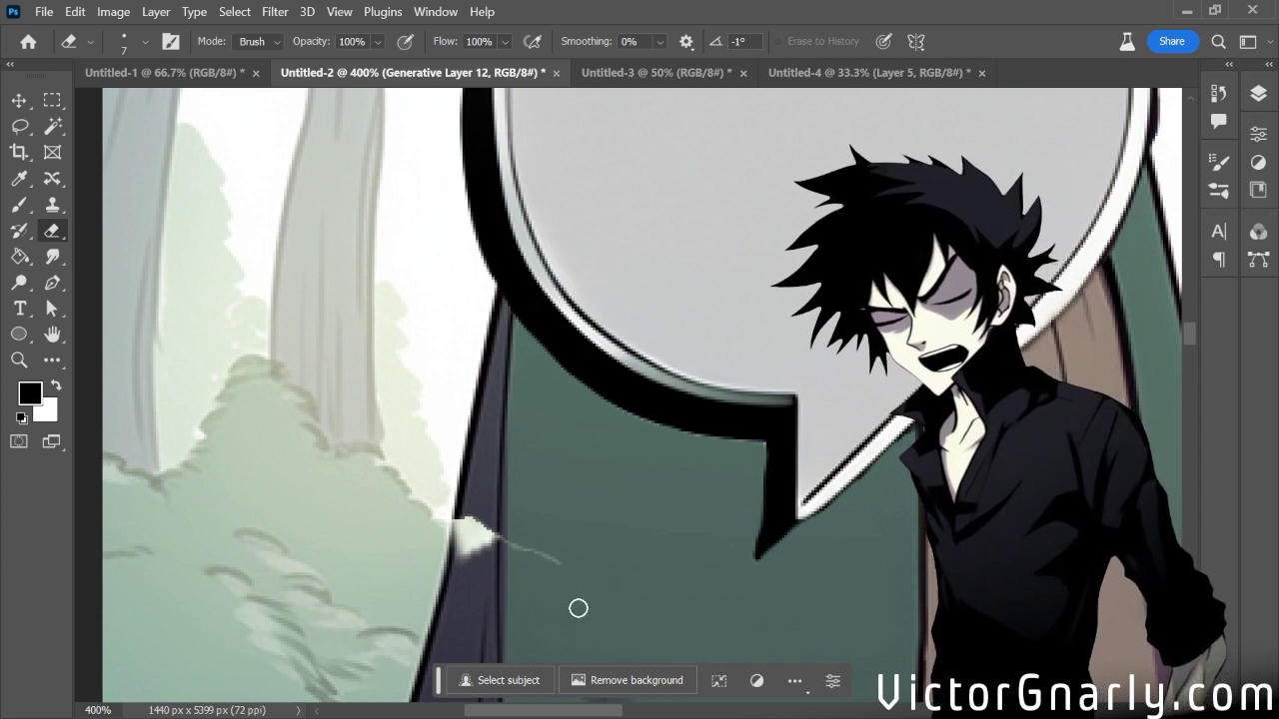
key(ctrl+z)
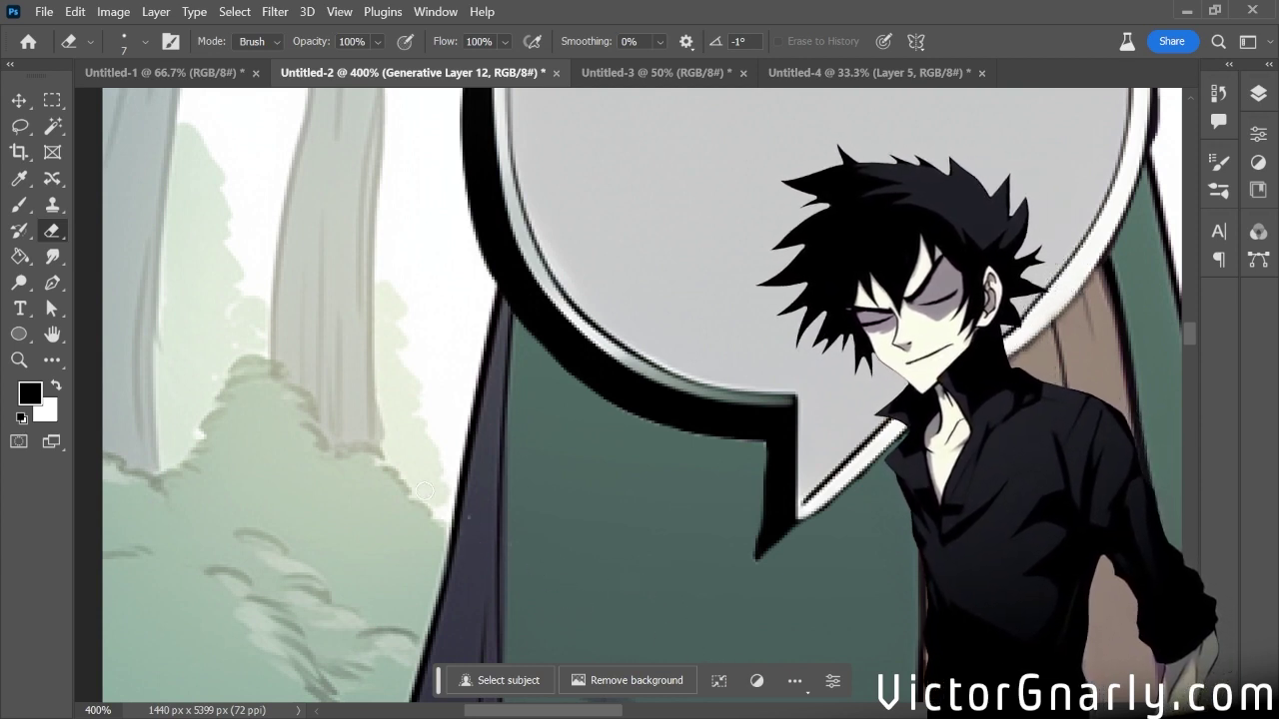
Move the gray speech bubble down over the lower part of the girl's cape
key(ctrl+minus)
key(ctrl+minus)
key(ctrl+minus)
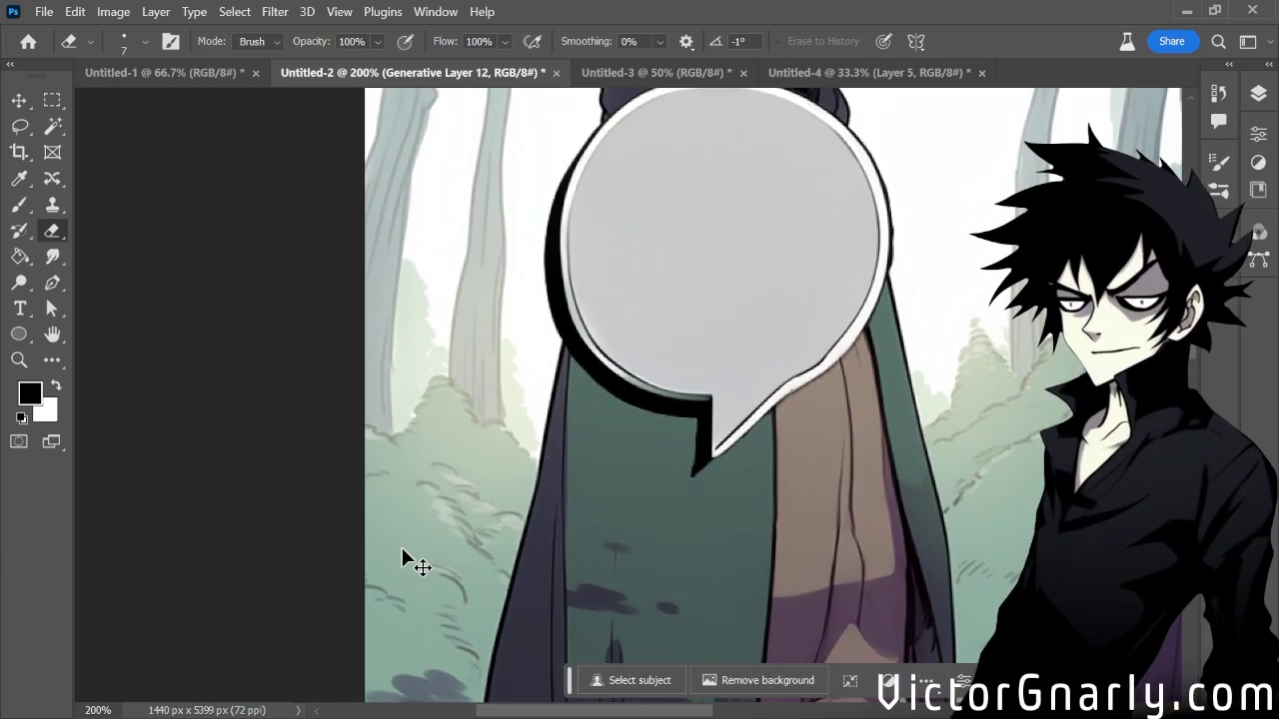
key(v)
mouse_move(684, 345)
mouse_down()
mouse_move(690, 334)
mouse_move(749, 500)
mouse_move(703, 479)
mouse_move(696, 448)
mouse_up()
Marquee-select the stray white scrap above the speech bubble, delete it and clear the selection
click(50, 100)
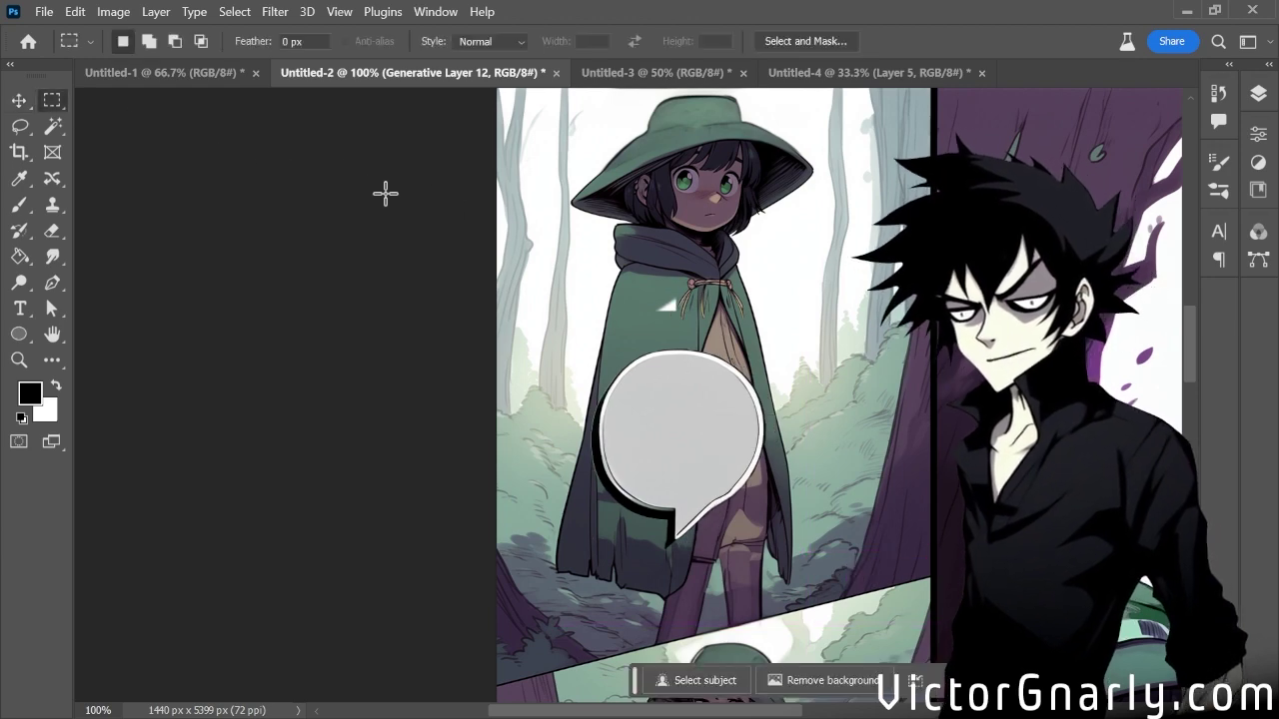
drag(565, 262, 716, 336)
key(ctrl+d)
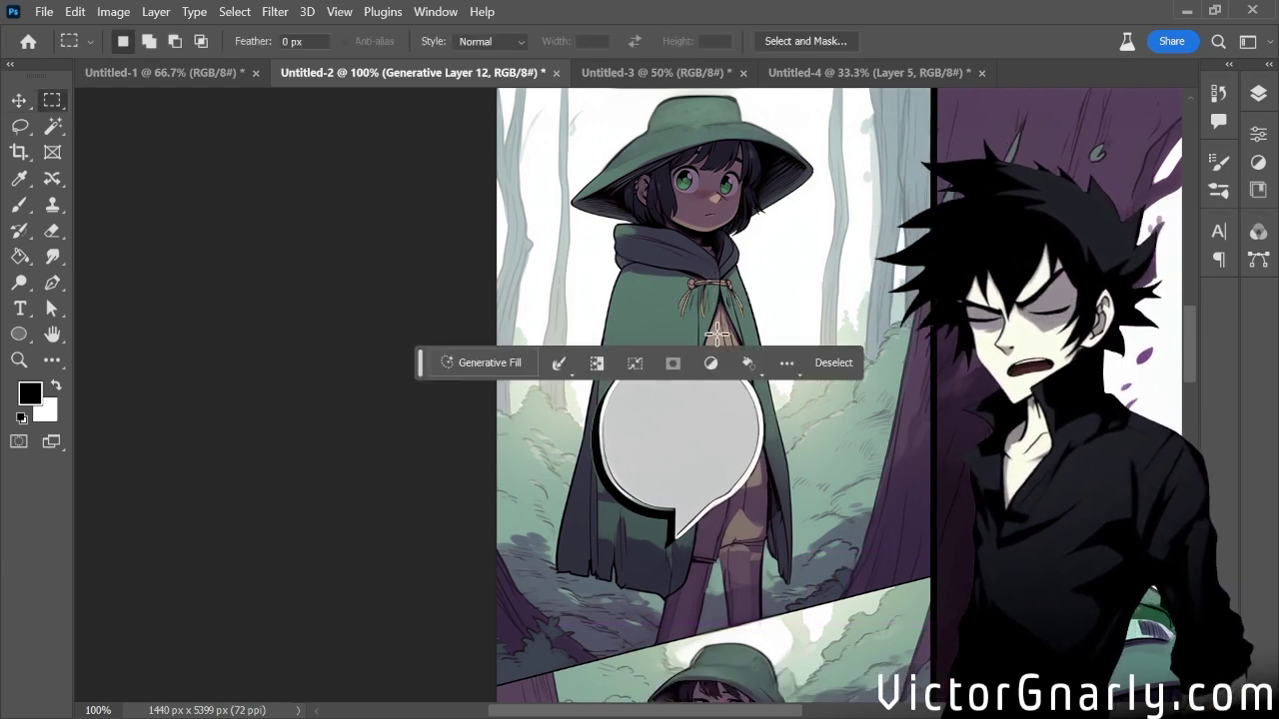
Move the gray speech bubble off the girl's cape to the open forest area beside her in the first panel
key(v)
drag(724, 410, 704, 389)
key(ctrl+minus)
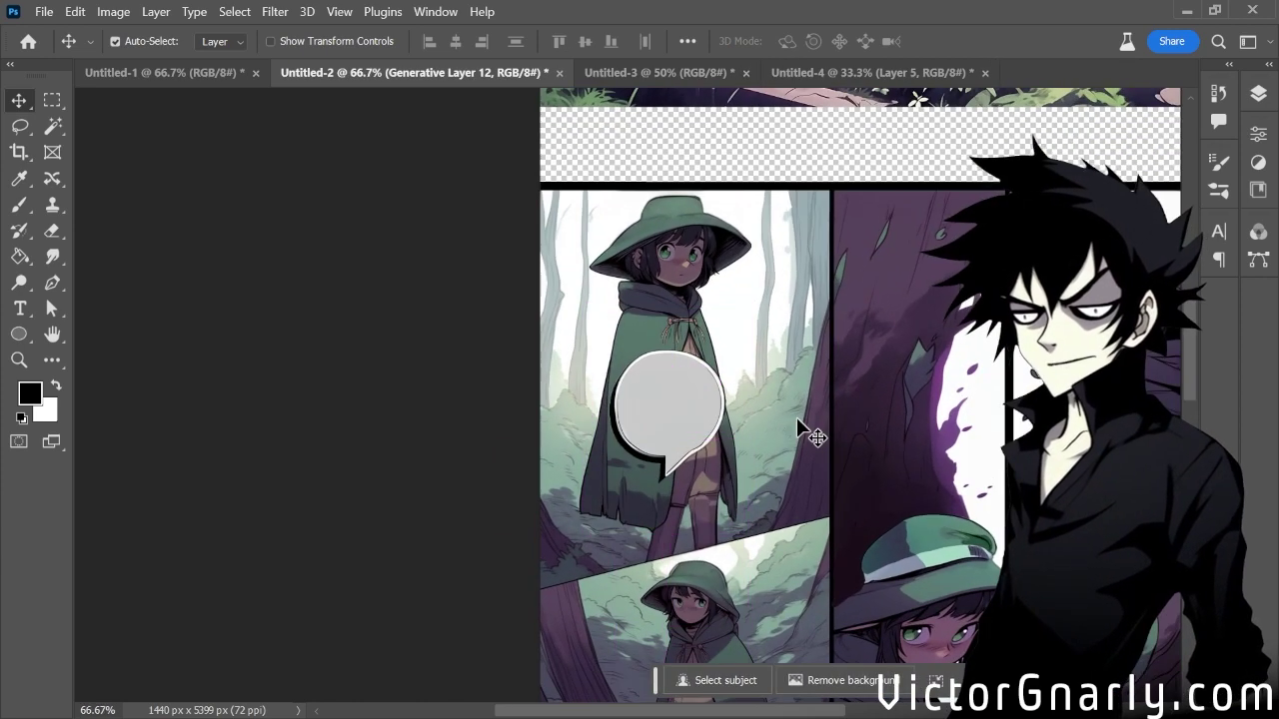
click(1257, 92)
right_click(1139, 249)
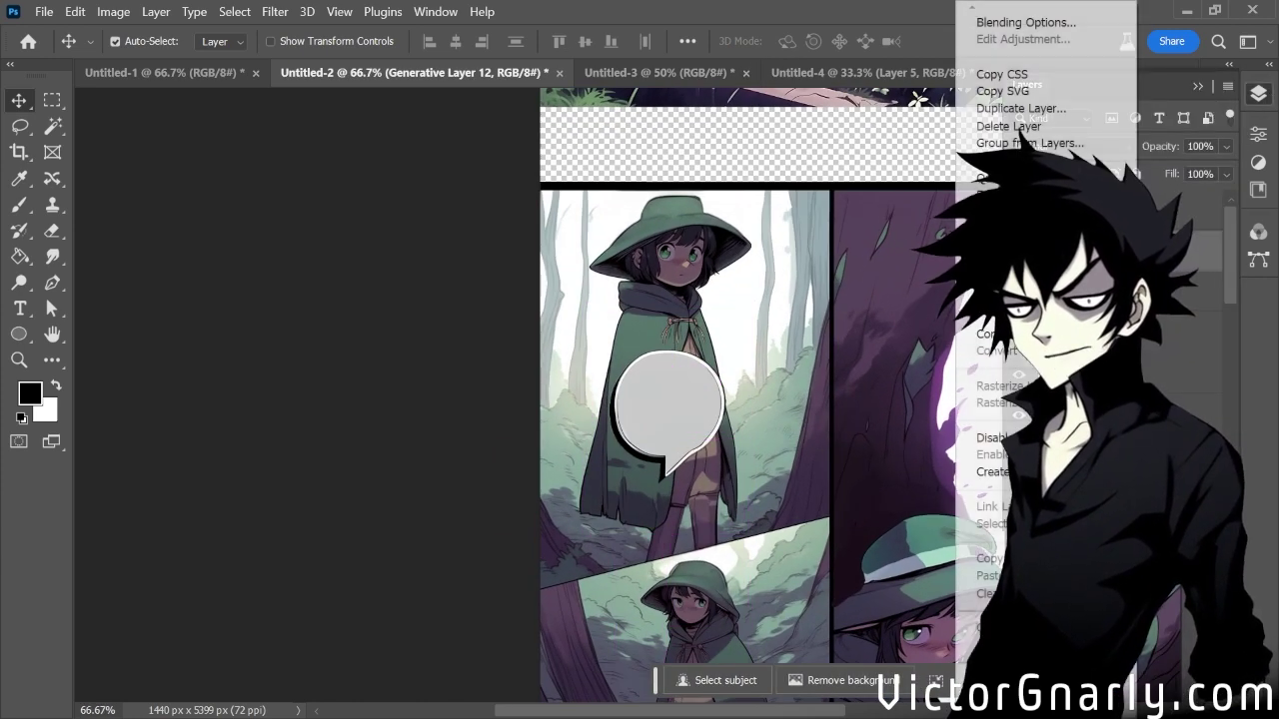
key(Escape)
drag(685, 411, 817, 178)
scroll(855, 343, up, 2)
scroll(869, 355, up, 1)
drag(805, 320, 768, 440)
Flip the speech bubble vertically so its tail points upward, and nudge it slightly away from the girl
click(77, 12)
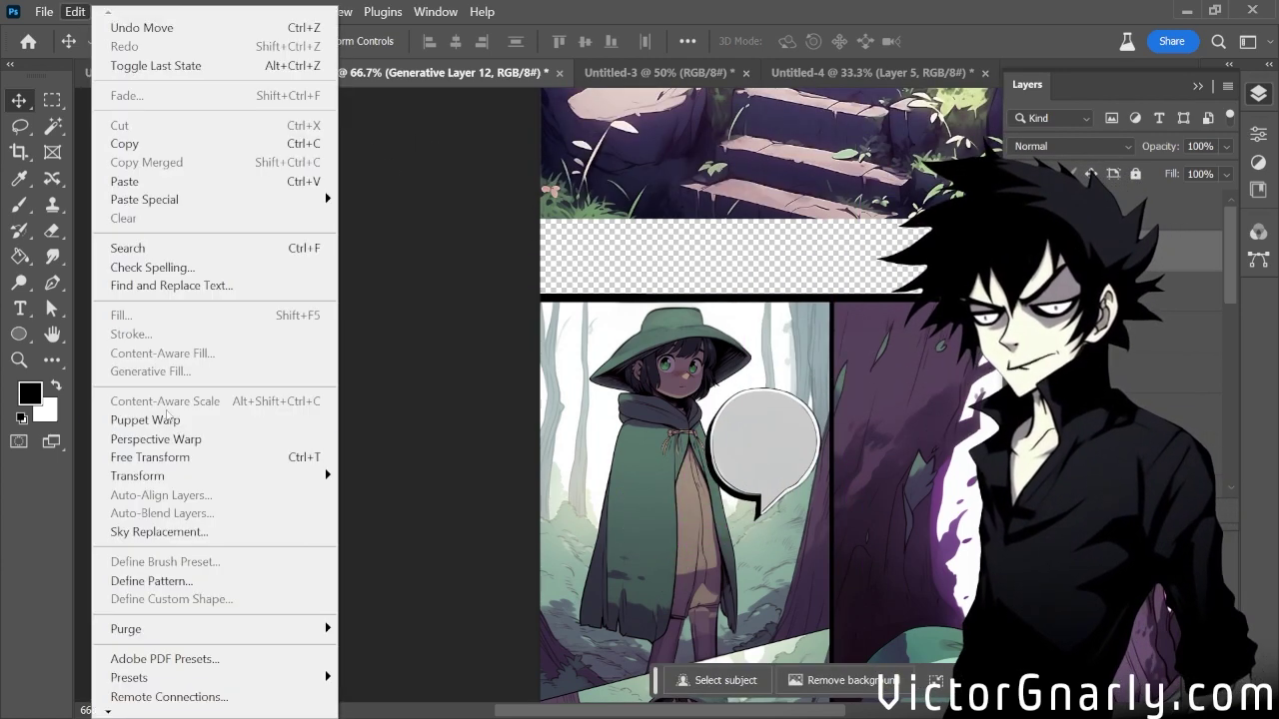
mouse_move(300, 474)
click(478, 478)
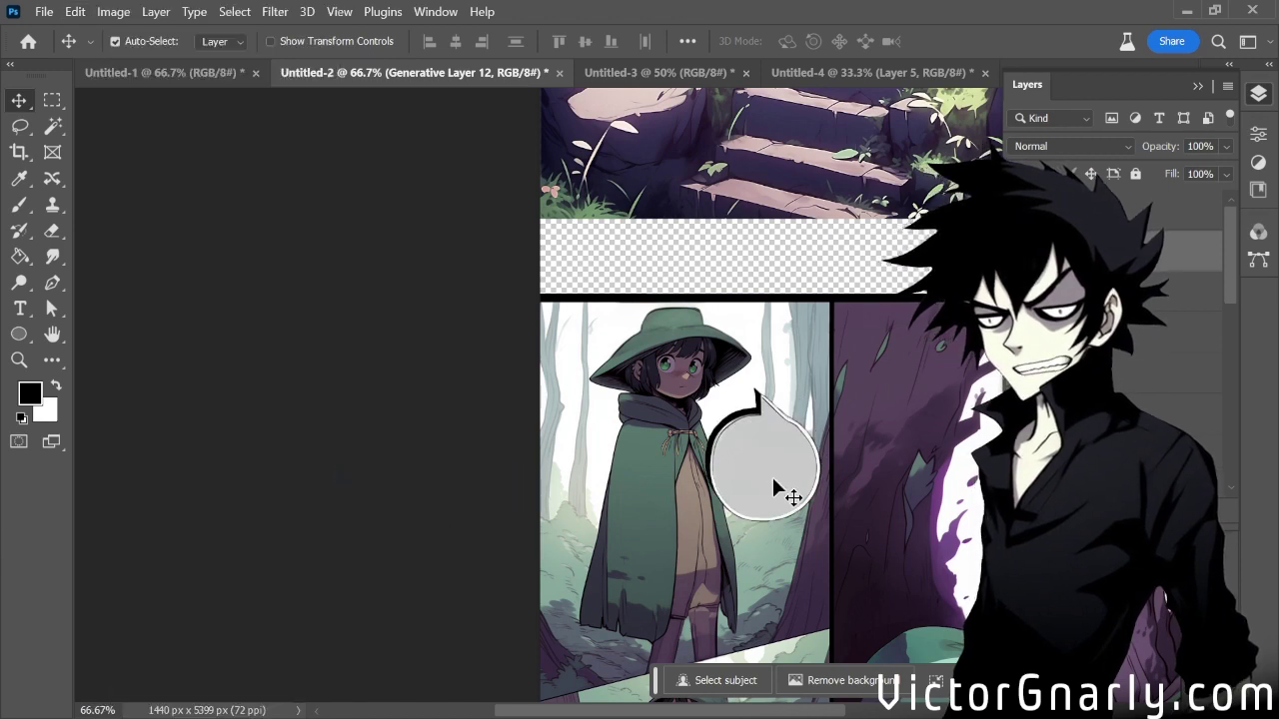
drag(771, 475, 788, 494)
Rotate the speech bubble counterclockwise and reposition it so its tail points at the girl's mouth in the first panel
key(ctrl+t)
drag(890, 541, 919, 488)
drag(811, 519, 785, 490)
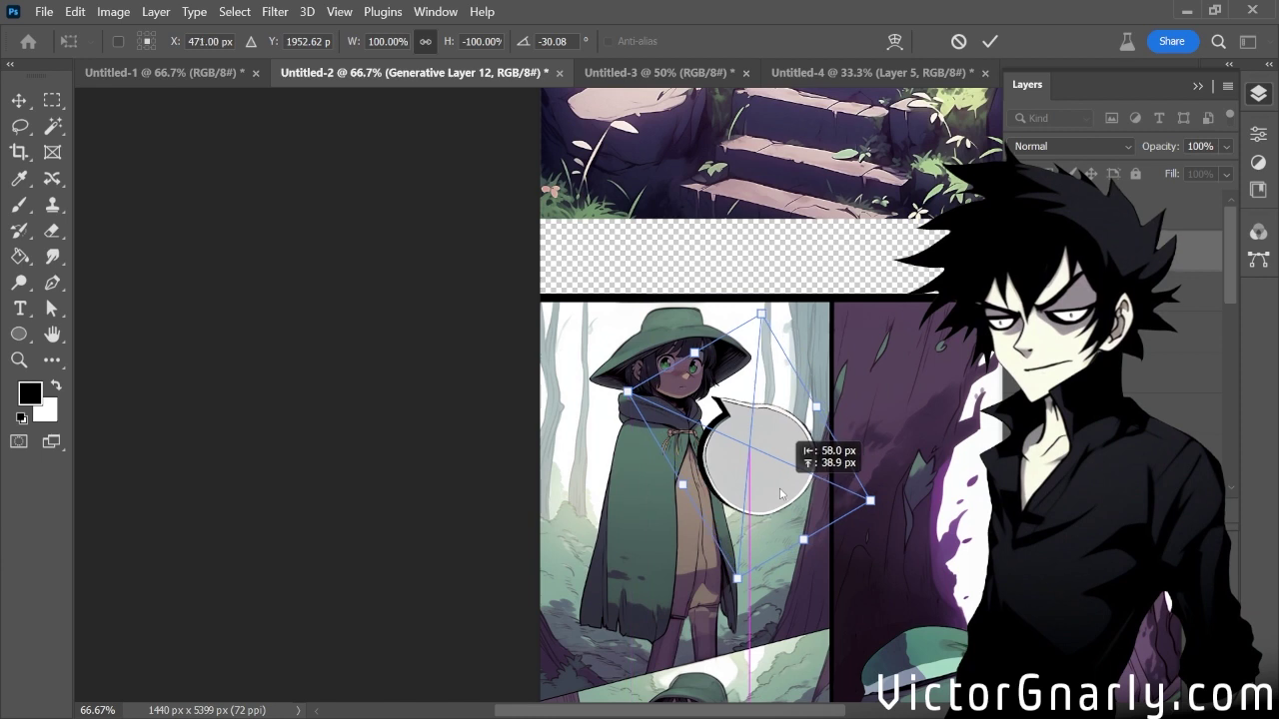
drag(899, 529, 915, 491)
drag(809, 497, 819, 490)
key(Return)
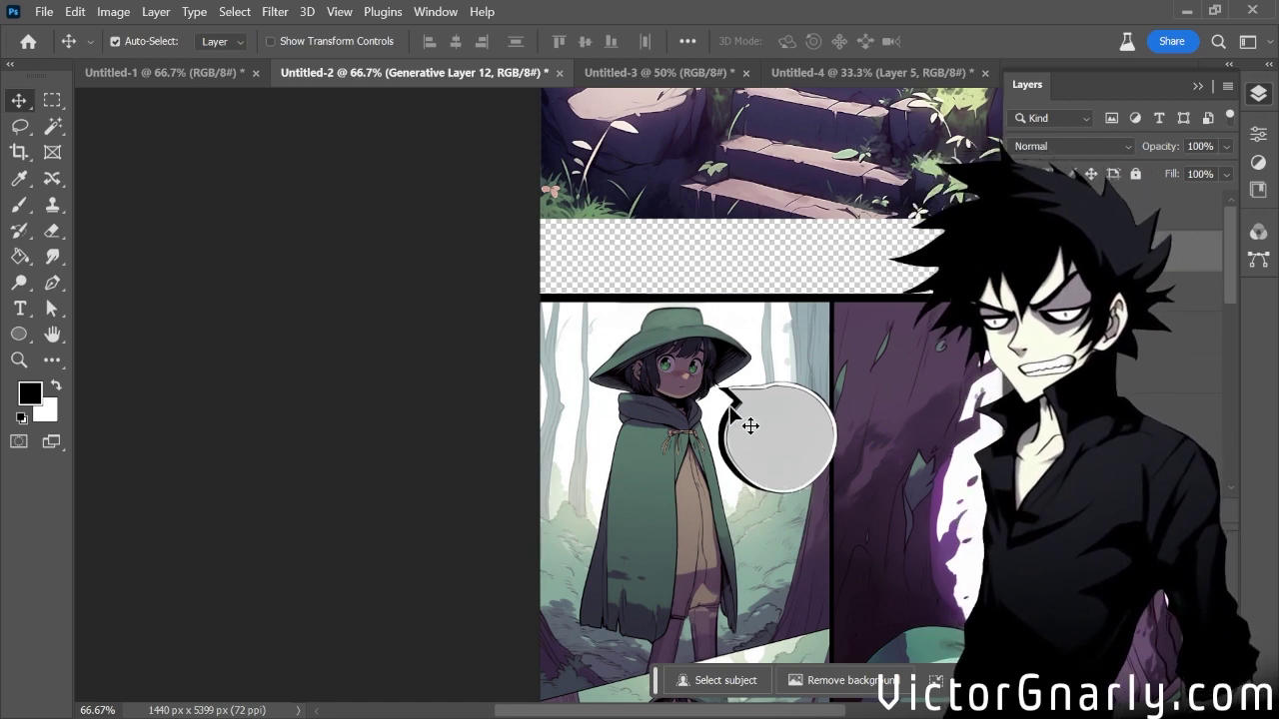
Duplicate the speech bubble layer and move the copy down over the girl in the slanted panel below
scroll(781, 496, down, 5)
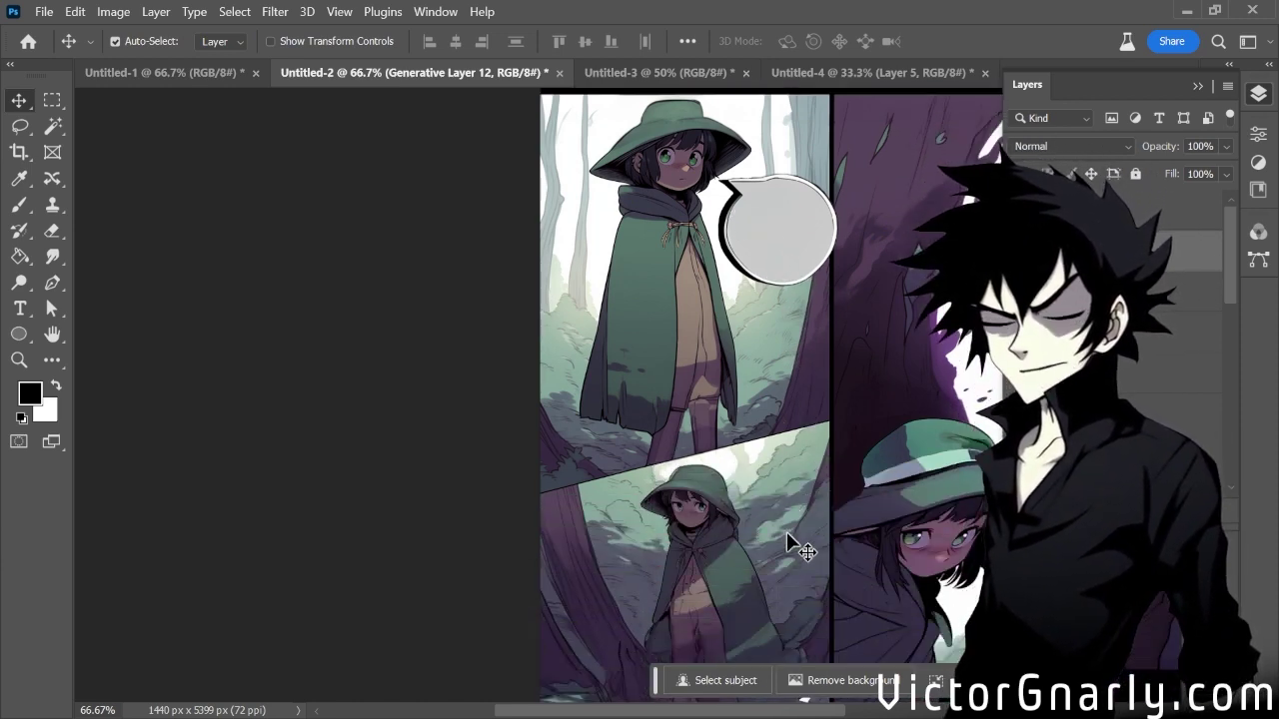
scroll(789, 549, up, 1)
right_click(1087, 252)
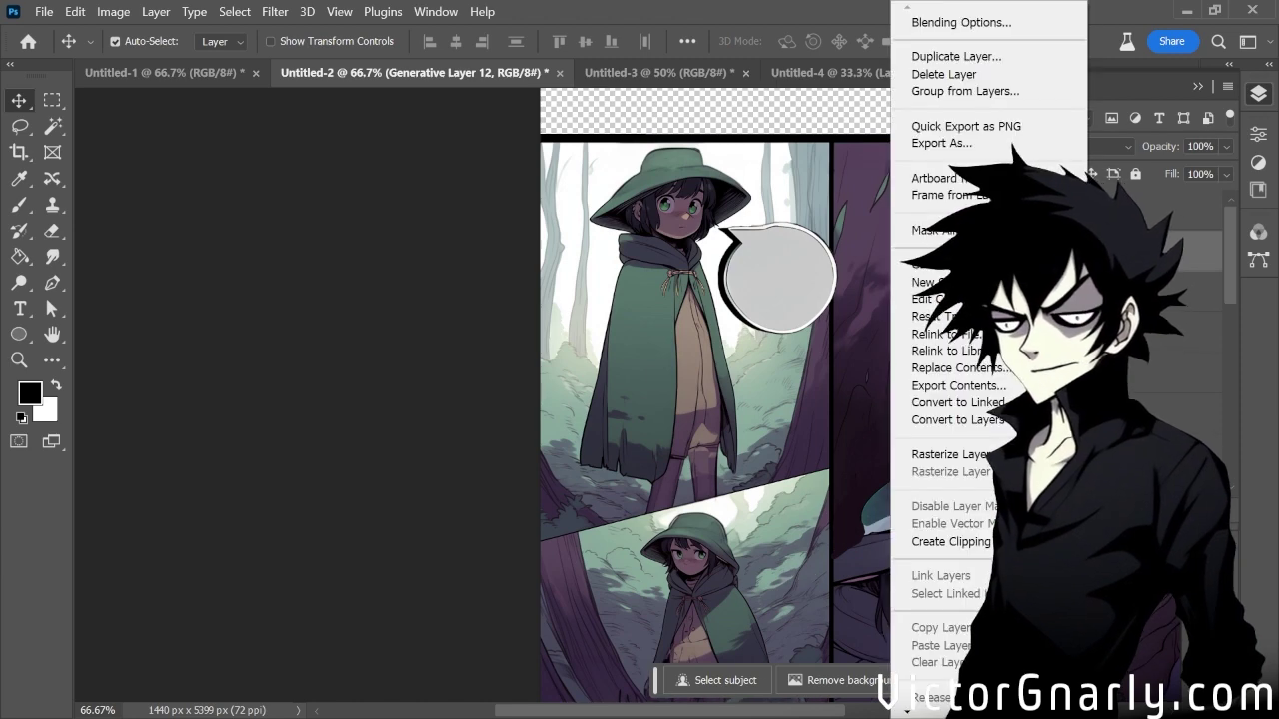
click(984, 57)
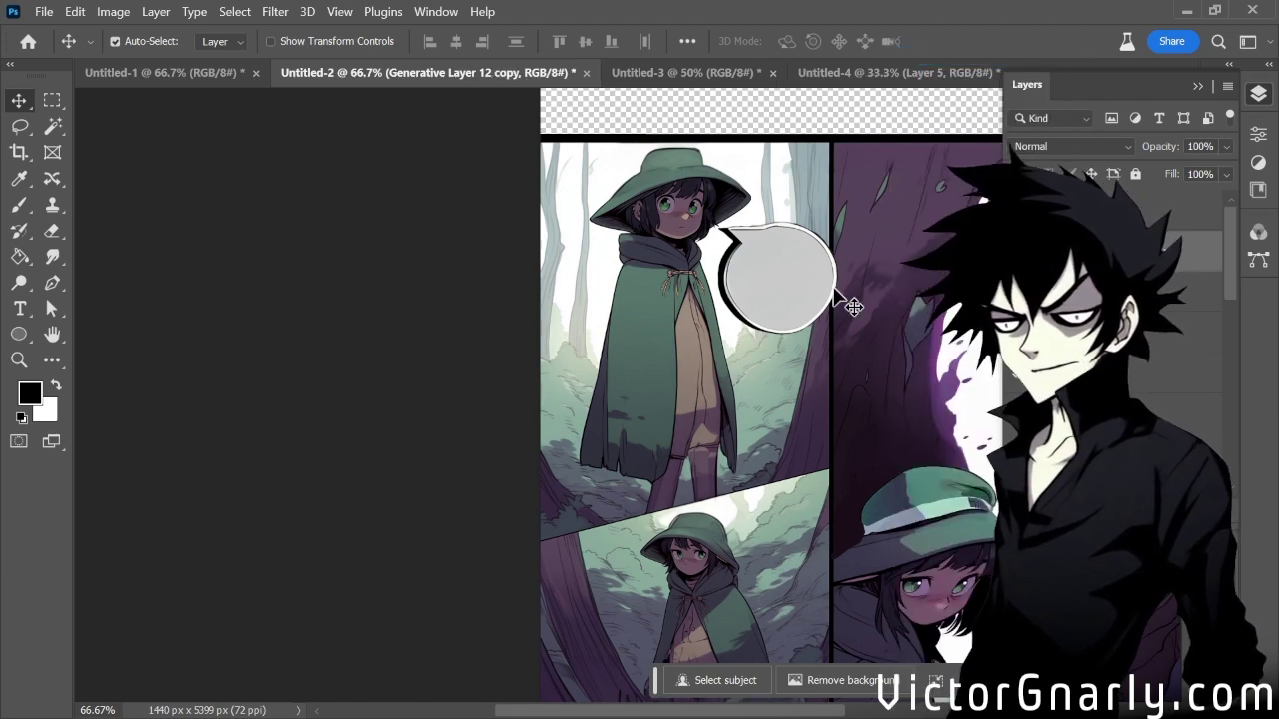
drag(815, 300, 710, 676)
scroll(709, 599, down, 2)
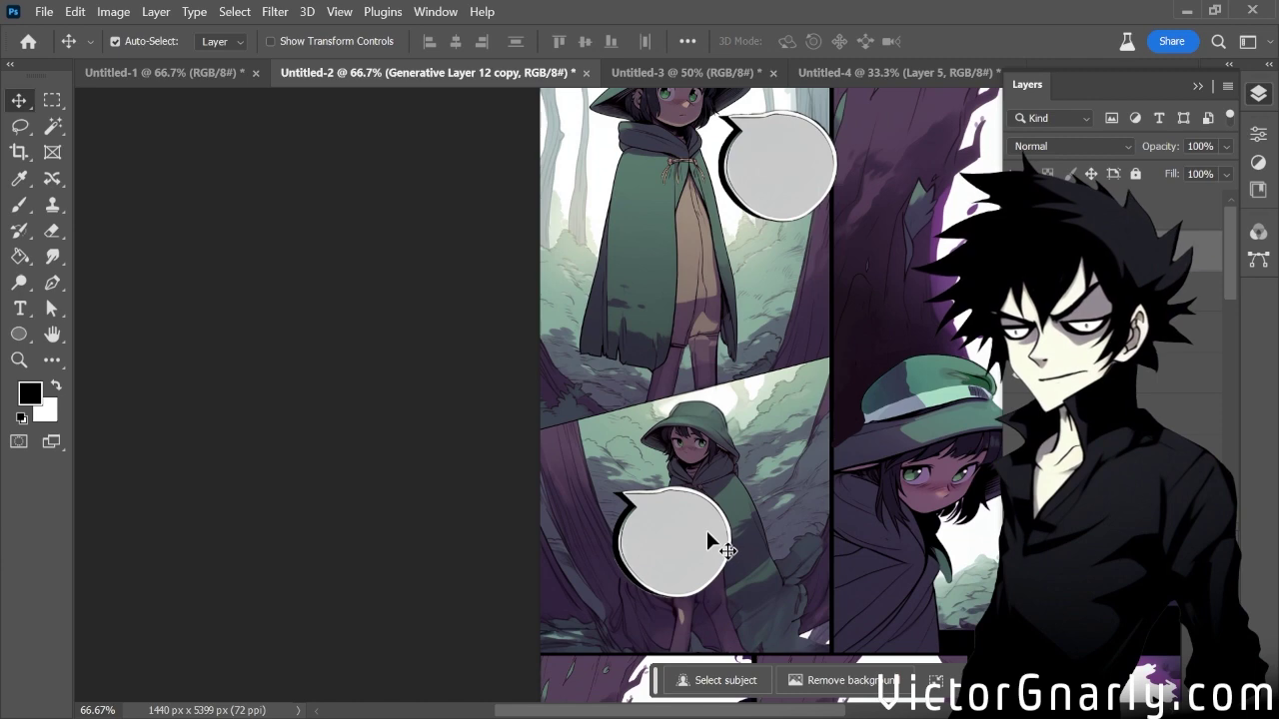
Rotate the bubble copy to about -134°, shrink it slightly and place it beside the girl with its tail toward her face
key(ctrl+t)
drag(756, 561, 640, 575)
drag(420, 314, 614, 543)
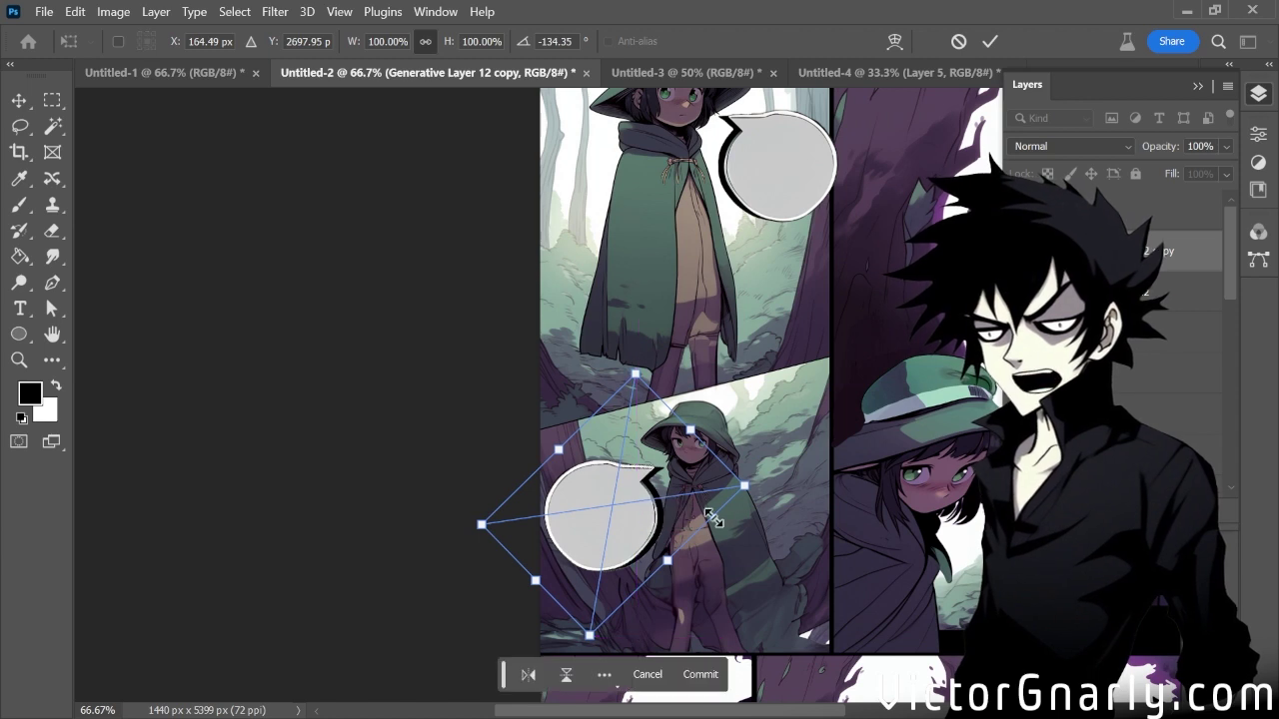
drag(473, 531, 485, 519)
drag(619, 525, 635, 533)
key(Return)
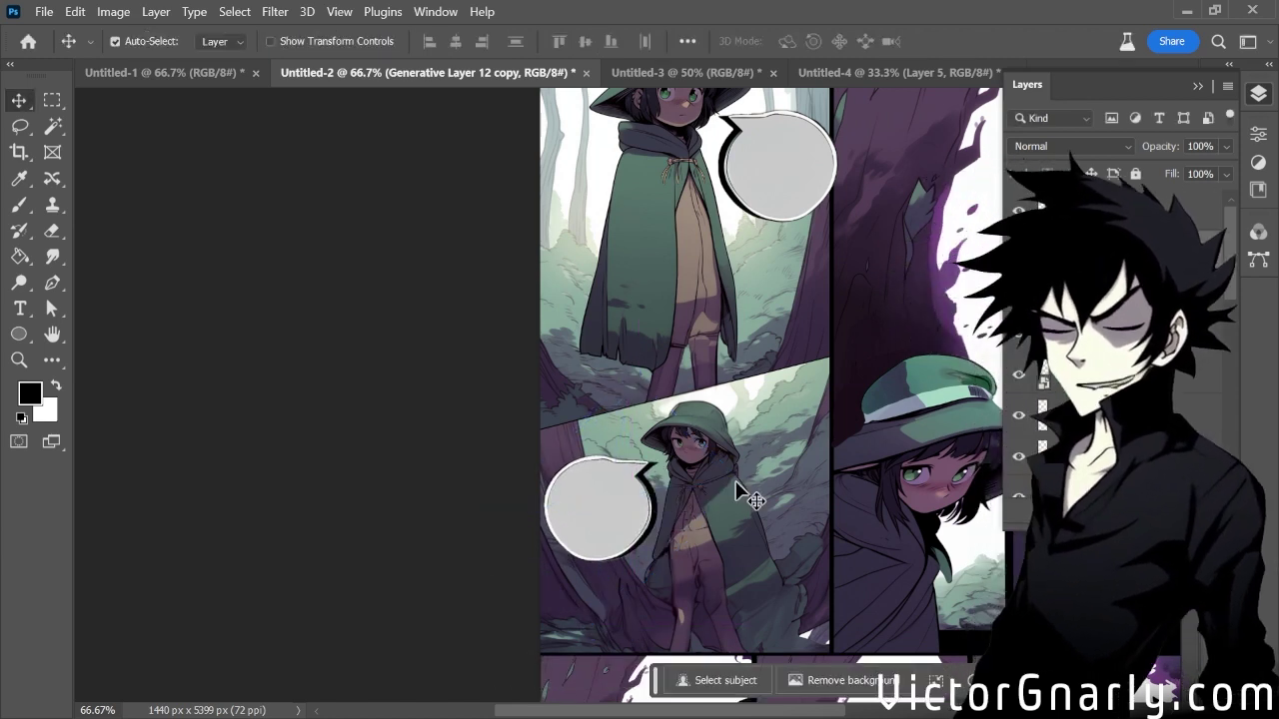
Duplicate the first panel's speech bubble again and place the copy below the face of the girl in the tall middle panel
scroll(727, 520, up, 2)
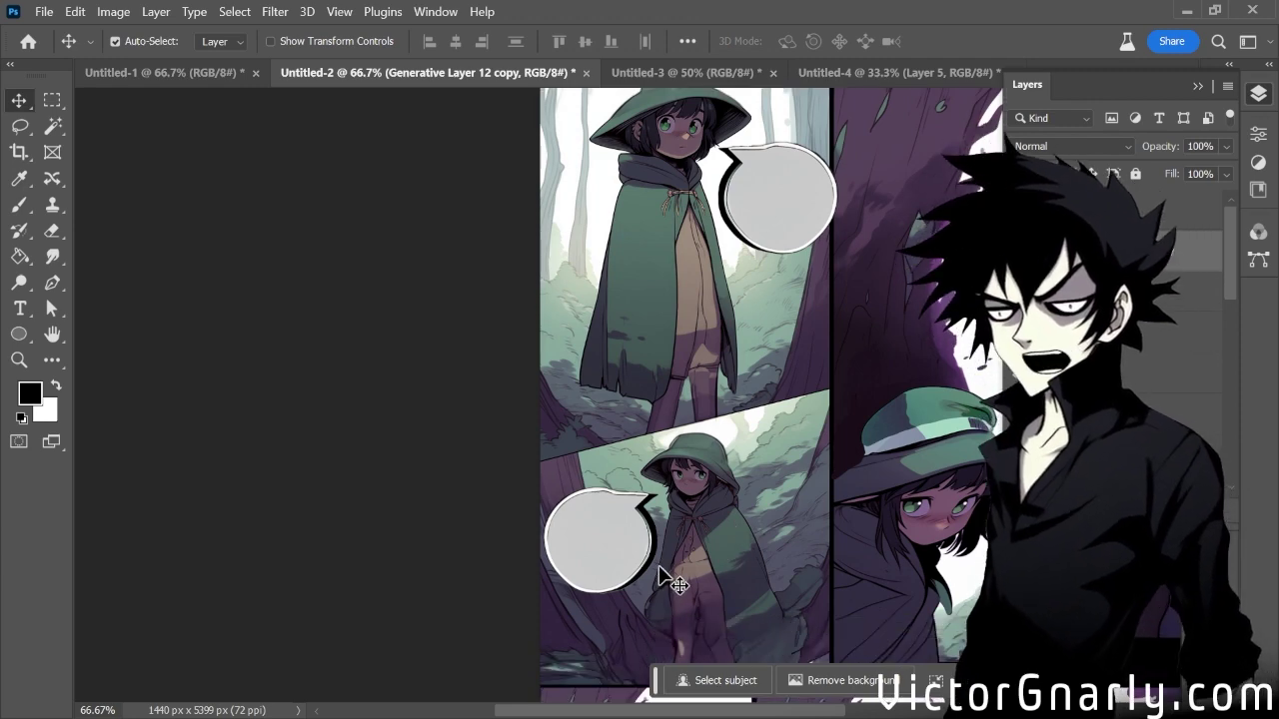
drag(722, 713, 790, 711)
scroll(715, 507, up, 5)
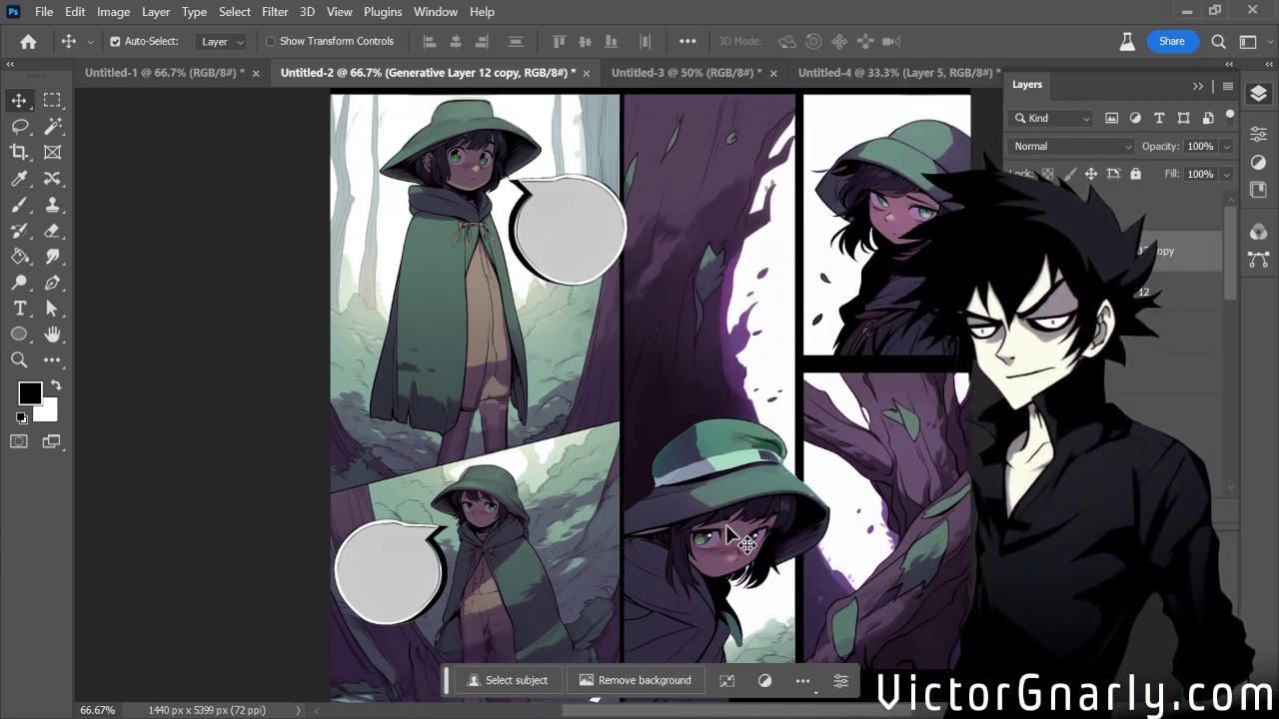
click(1119, 290)
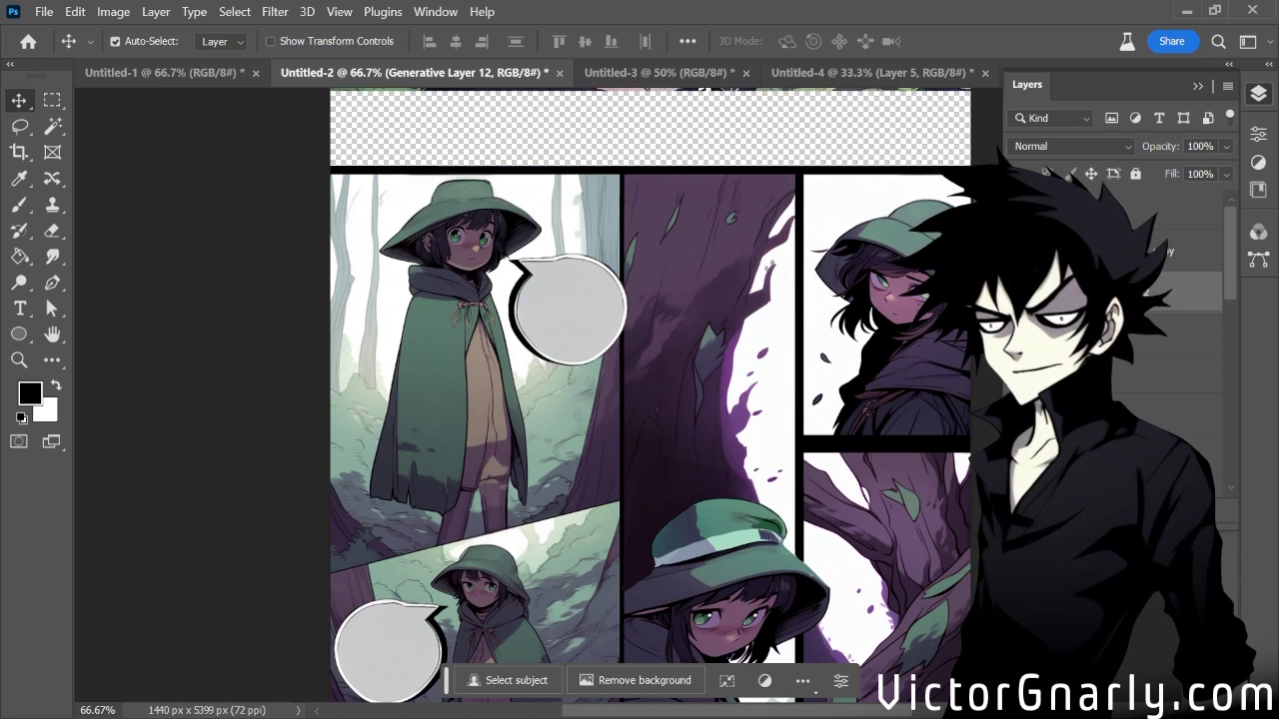
right_click(1119, 290)
click(989, 56)
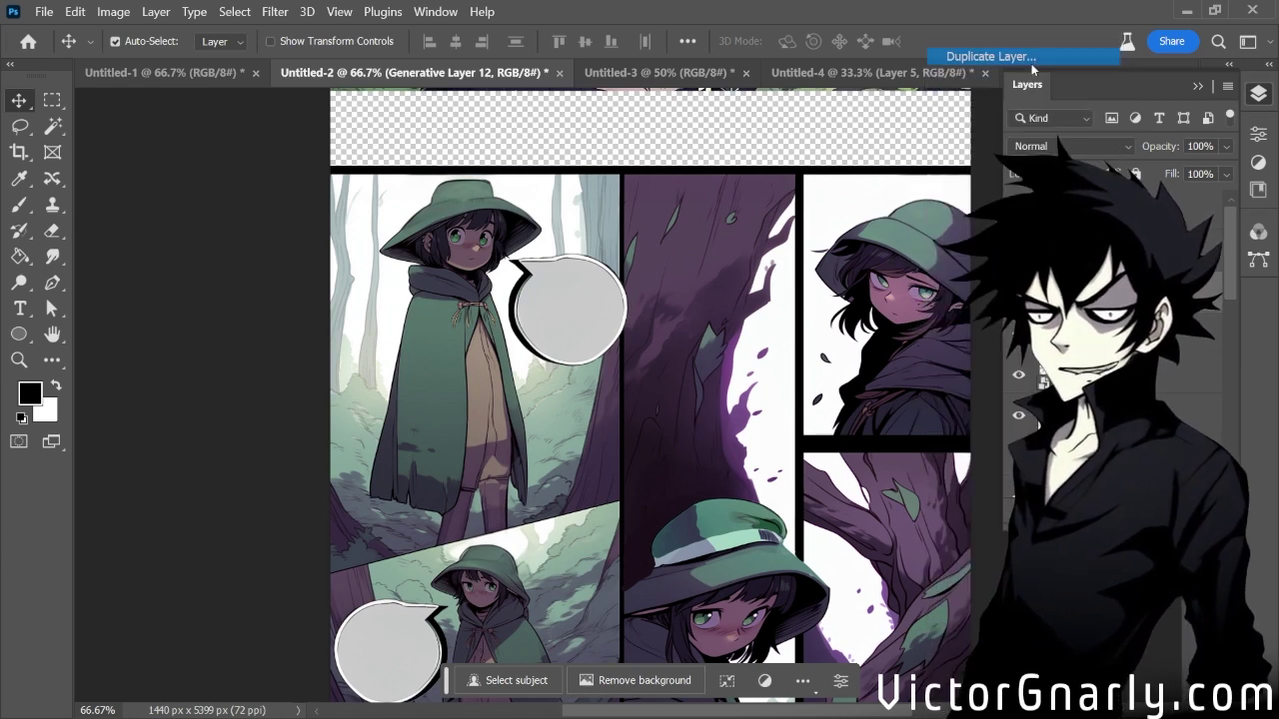
key(Return)
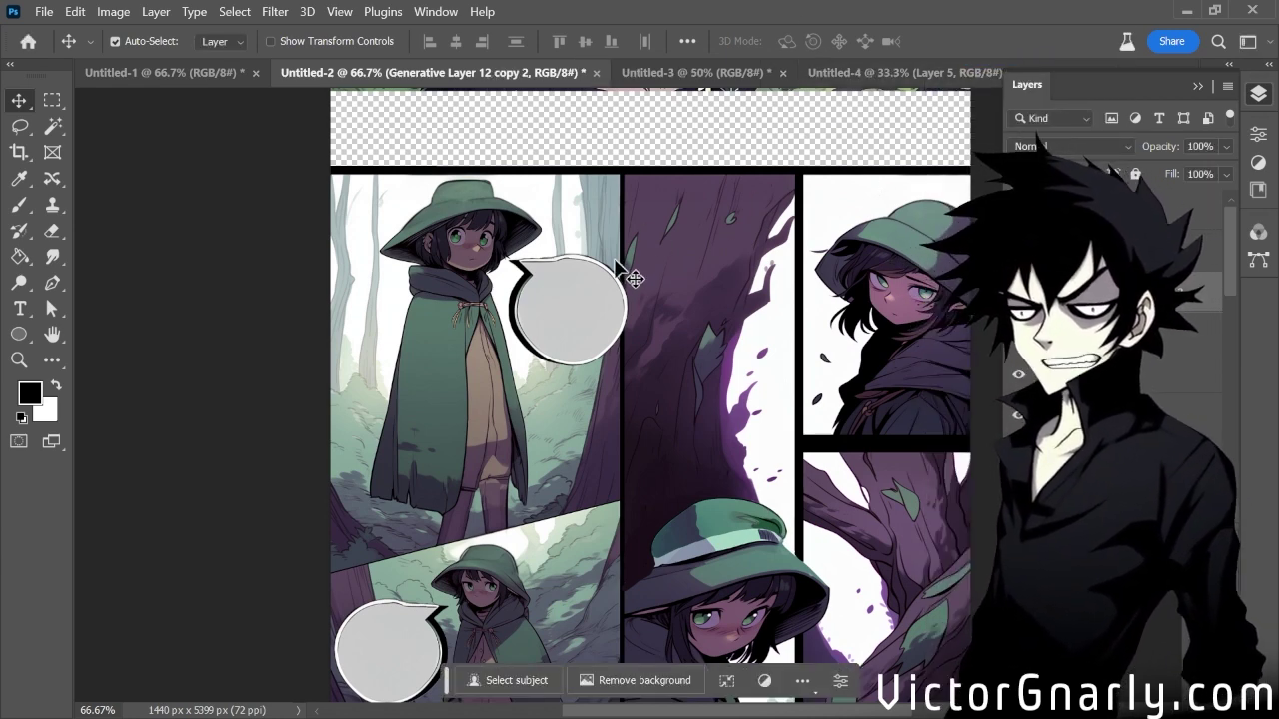
drag(574, 299, 844, 589)
scroll(846, 592, down, 4)
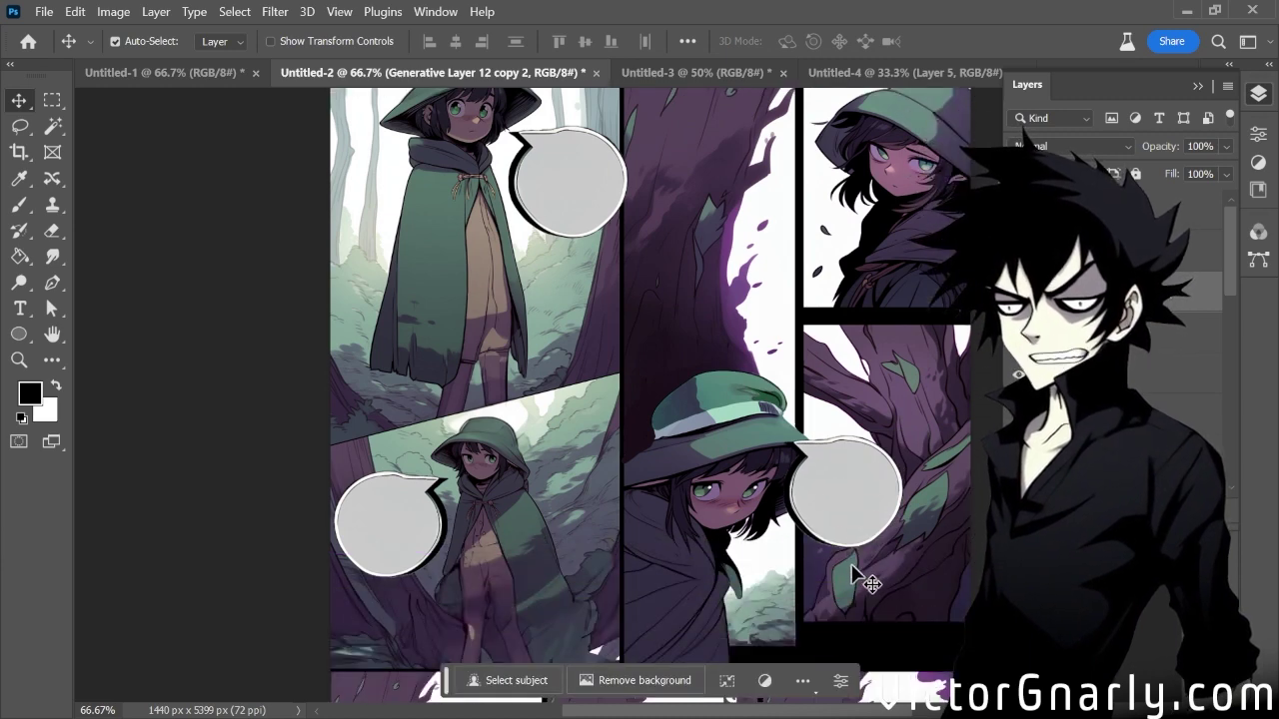
drag(849, 445, 904, 520)
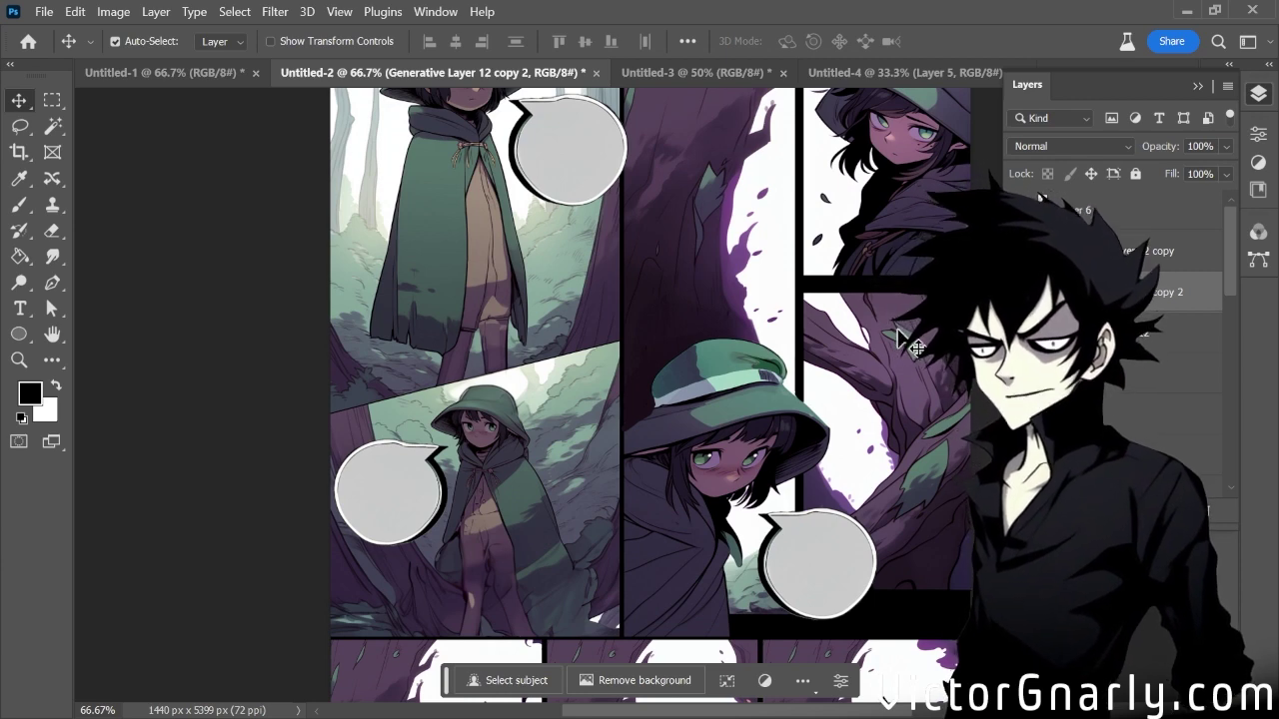
Examine the large stairway panel at the start of the page and how it leads into the panels with bubbles
scroll(859, 225, up, 10)
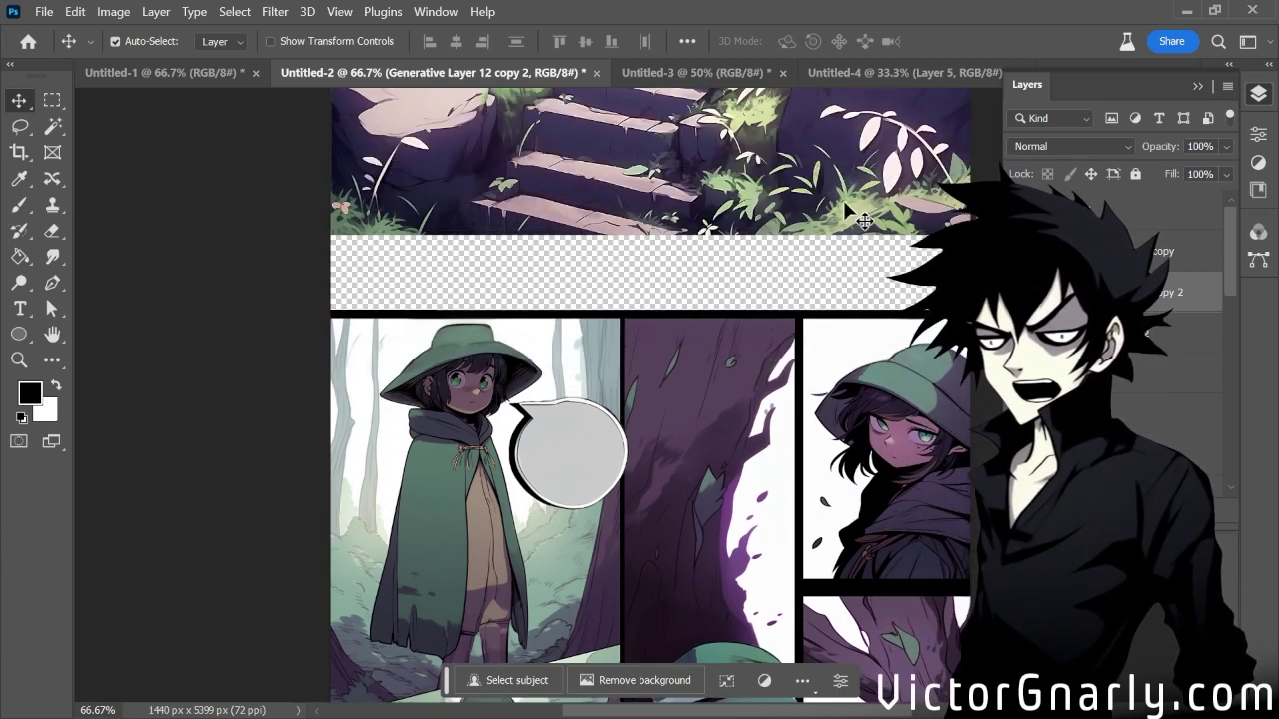
scroll(844, 201, up, 5)
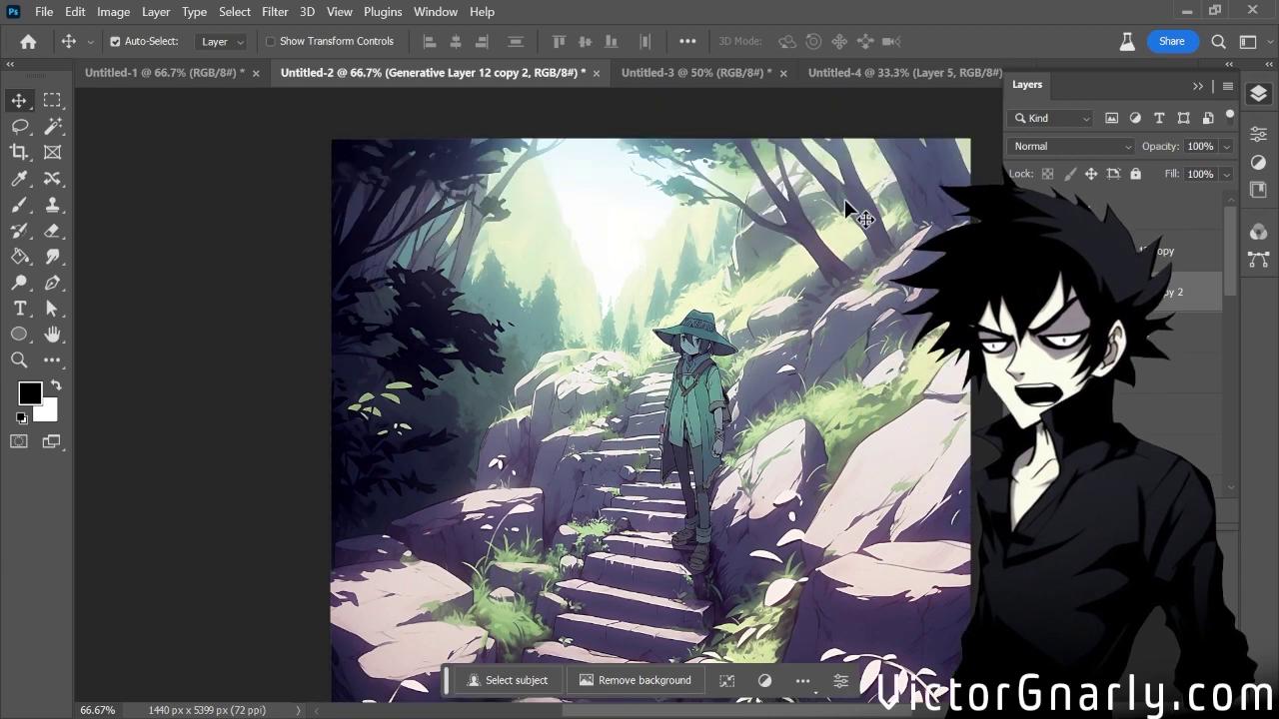
scroll(845, 200, down, 4)
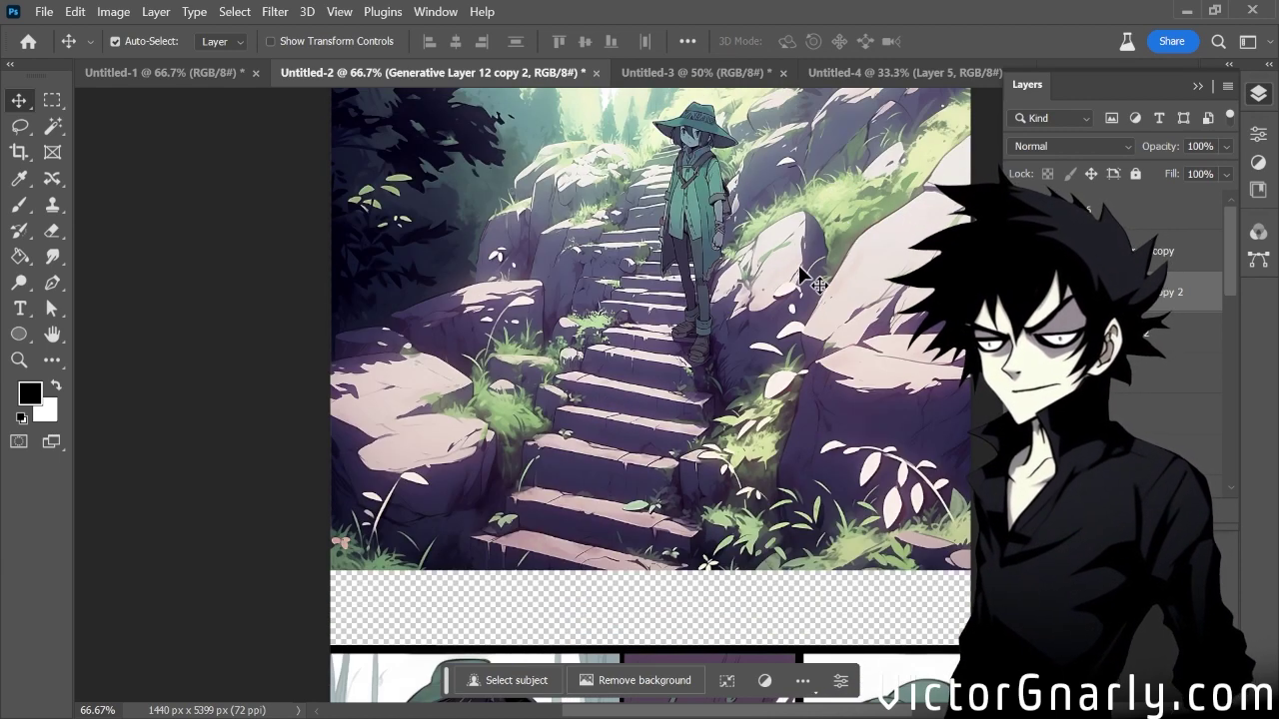
scroll(805, 262, up, 2)
scroll(800, 260, down, 3)
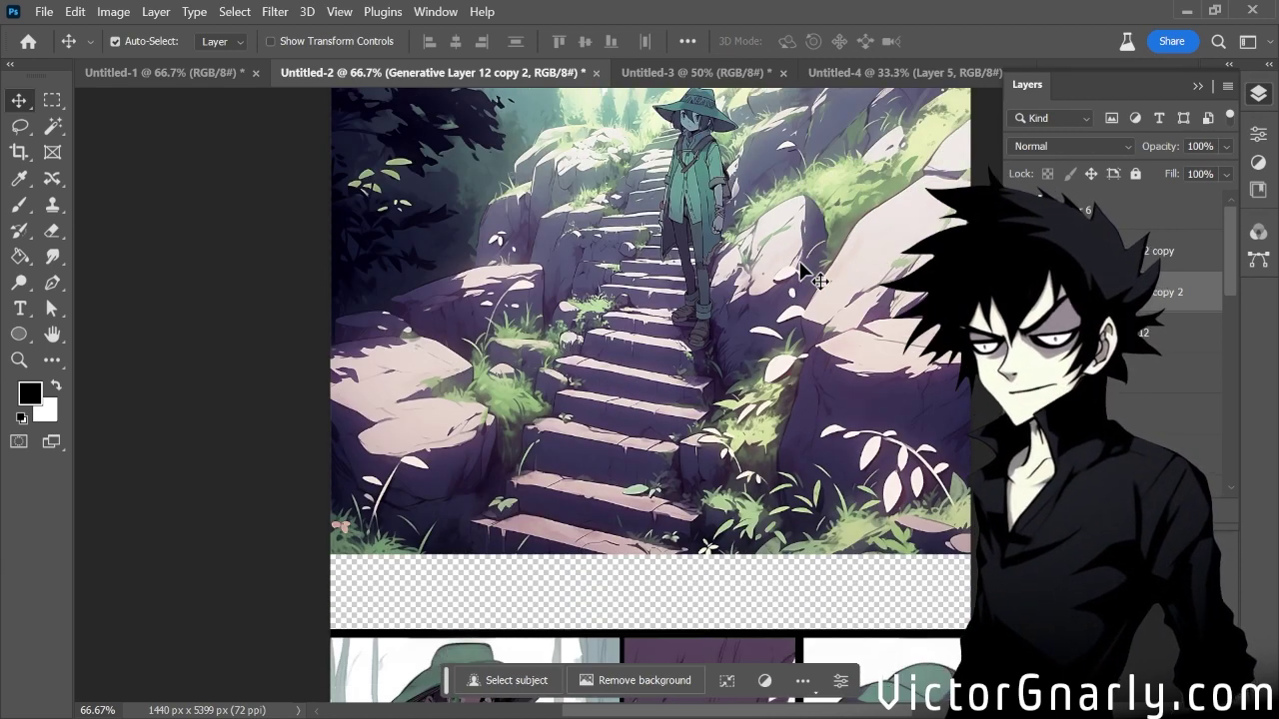
scroll(799, 266, down, 2)
scroll(847, 476, up, 4)
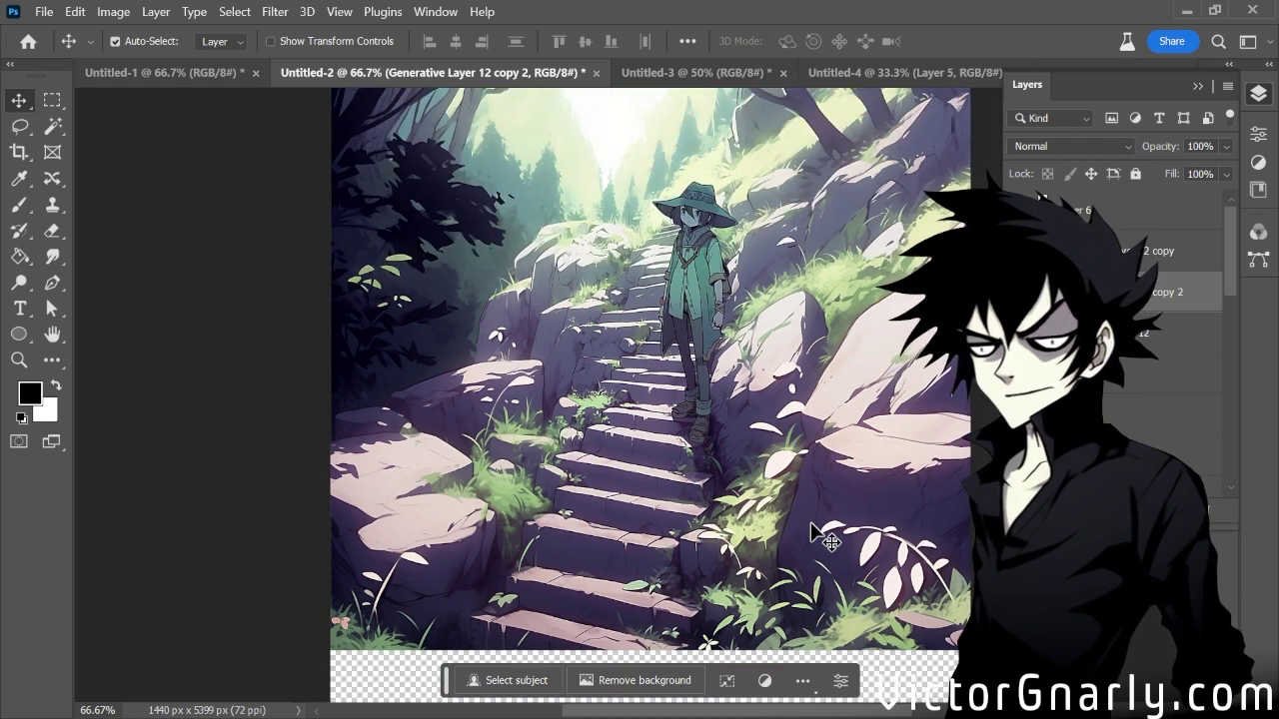
scroll(810, 519, up, 2)
scroll(800, 510, down, 1)
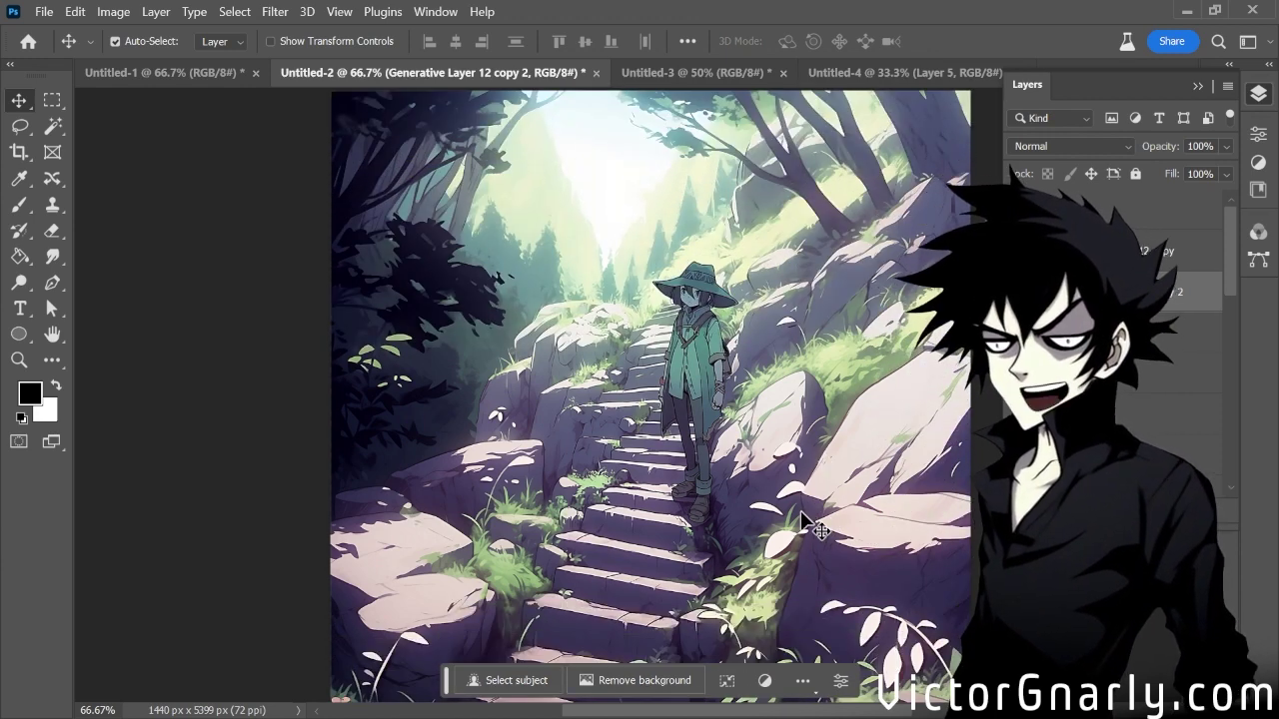
scroll(800, 510, down, 6)
scroll(809, 545, down, 7)
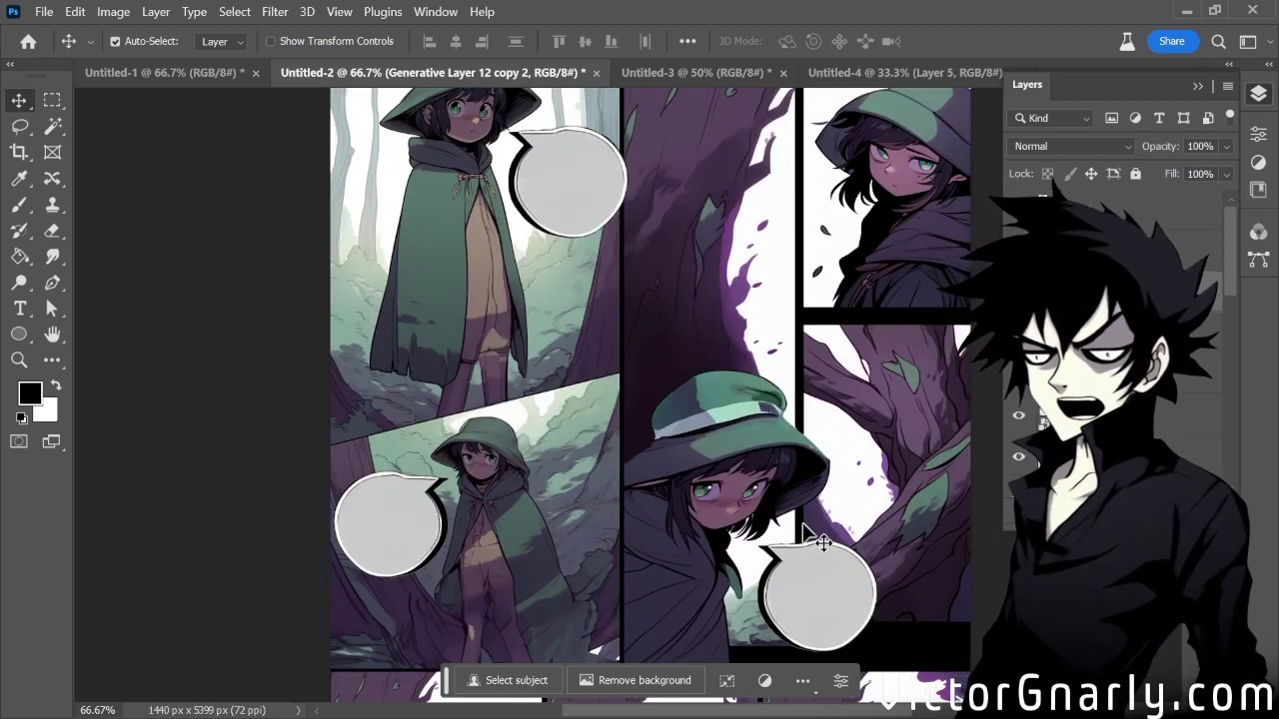
Duplicate the middle panel's bubble, rotate the copy and place it with its tail toward the girl in the upper-right panel
key(ctrl+alt+t)
drag(839, 605, 794, 311)
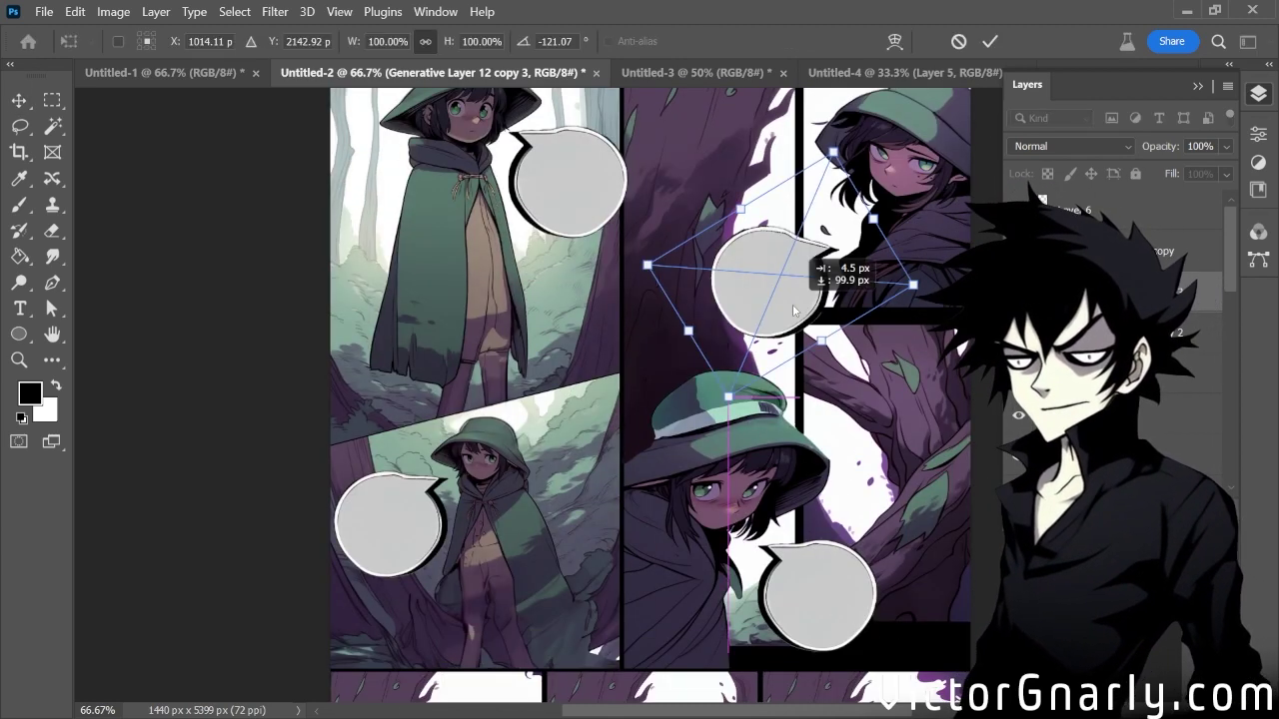
drag(740, 404, 759, 407)
mouse_move(830, 302)
mouse_down()
mouse_move(843, 318)
mouse_move(816, 313)
mouse_up()
key(Return)
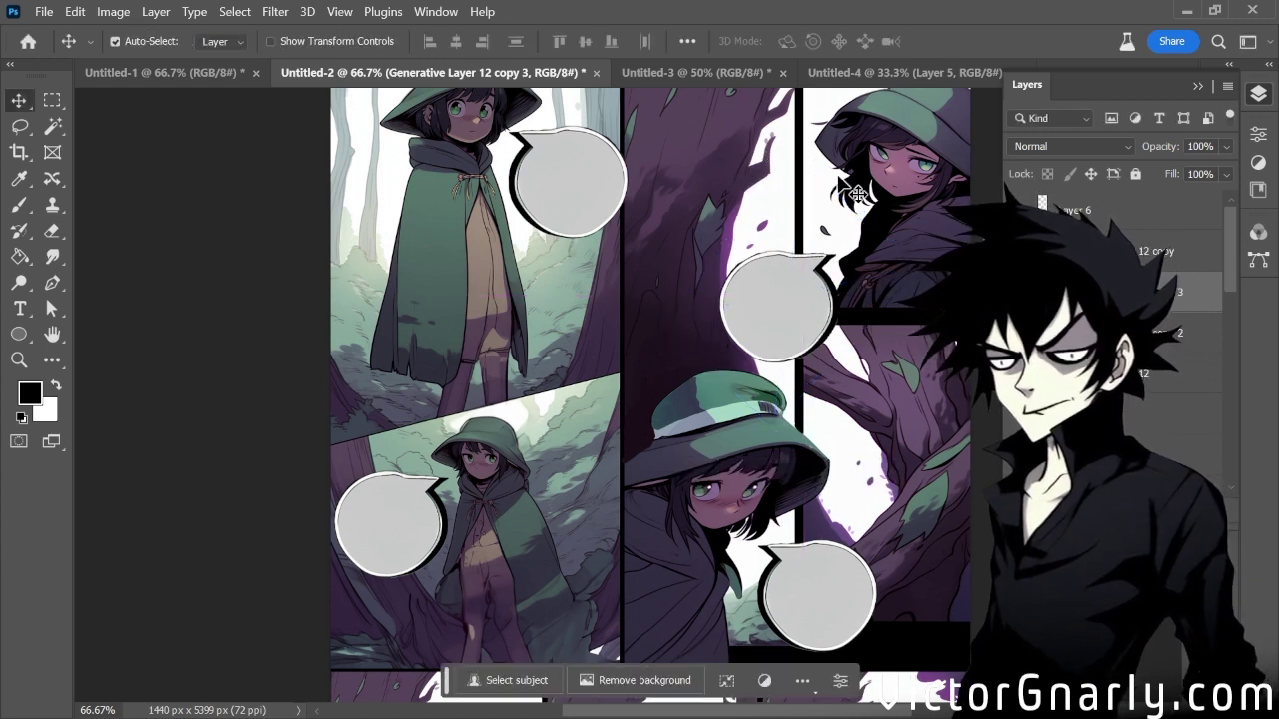
Examine the bubble placement across the girl's panels and the bottom row with the shadowy cat creature
scroll(819, 328, up, 2)
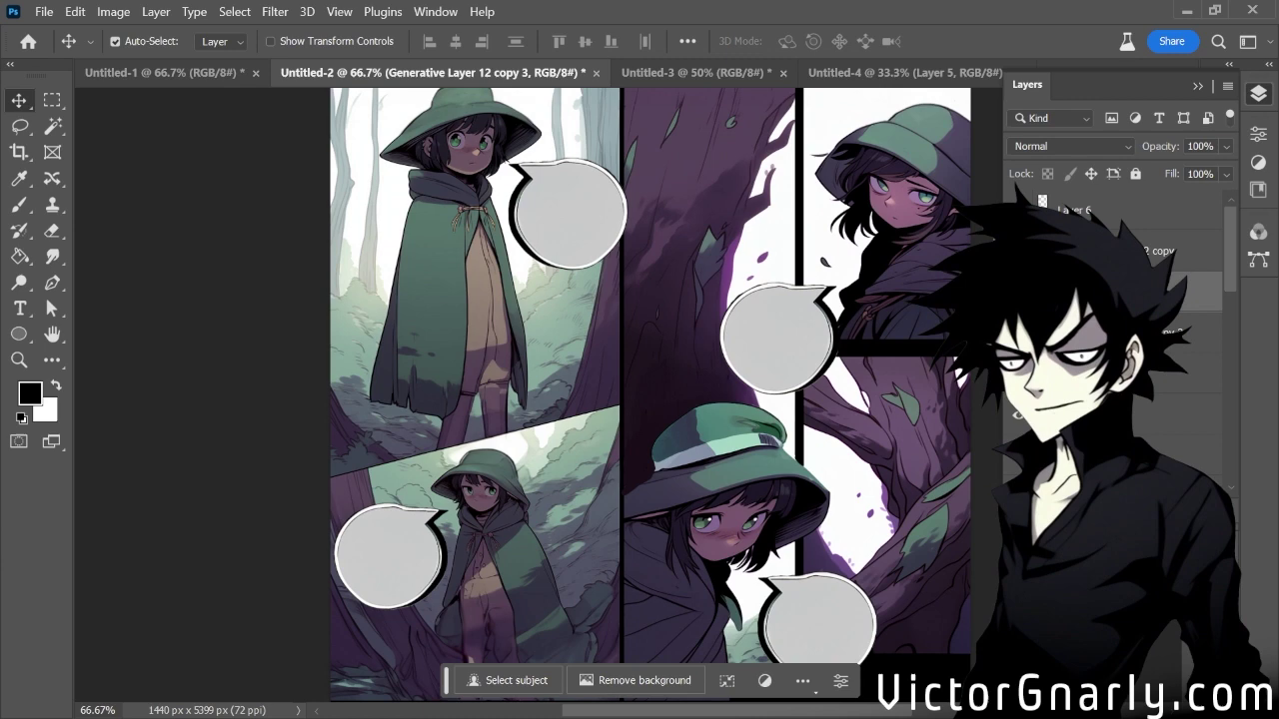
scroll(817, 358, down, 5)
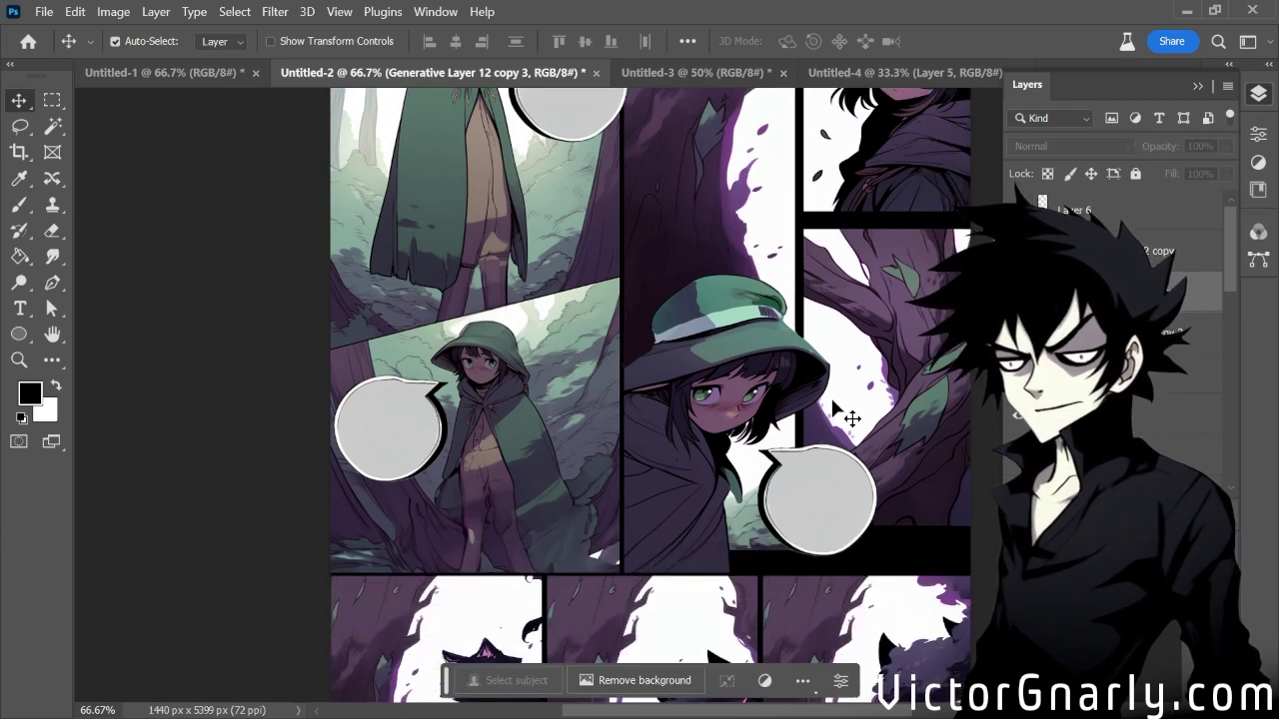
scroll(832, 408, up, 7)
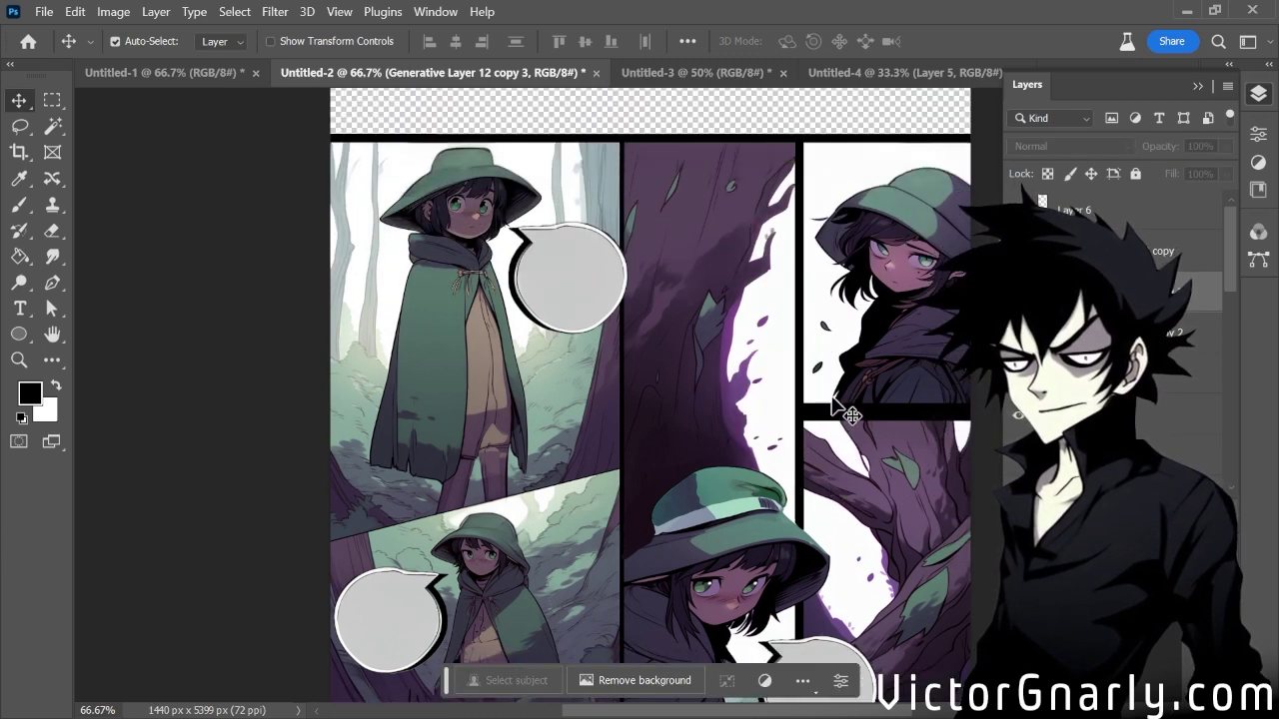
scroll(844, 414, up, 2)
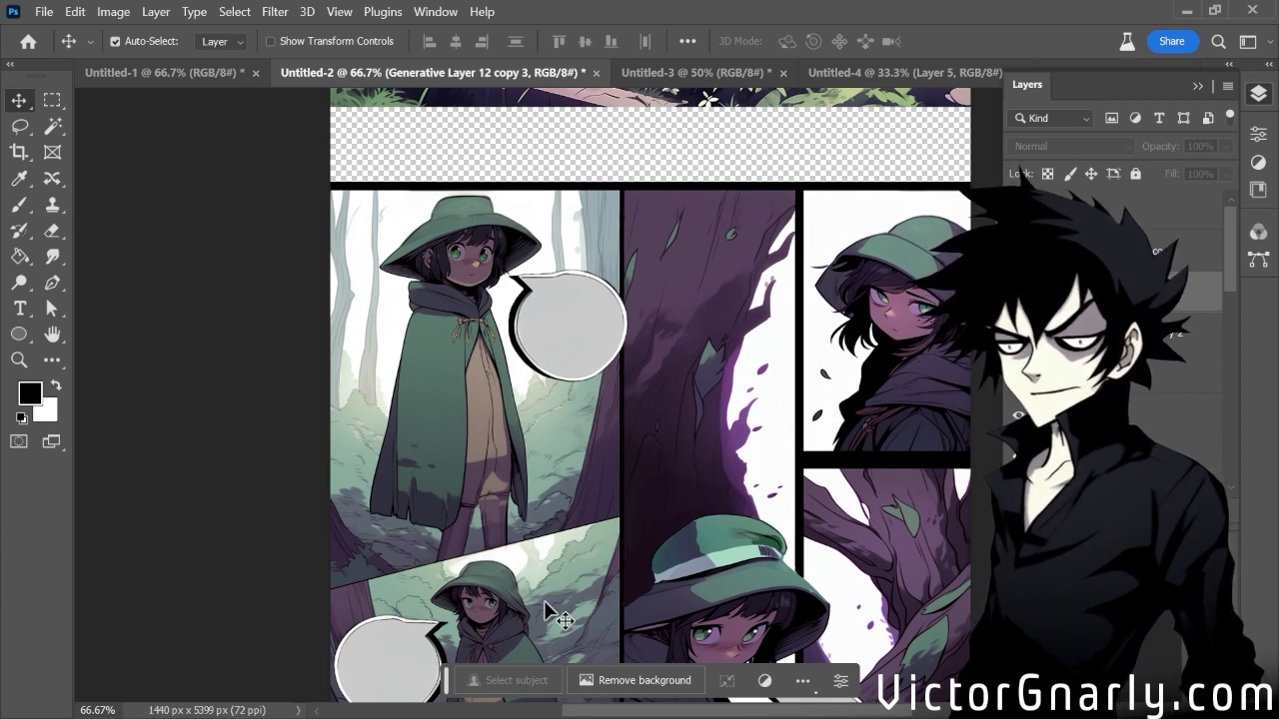
key(ctrl+z)
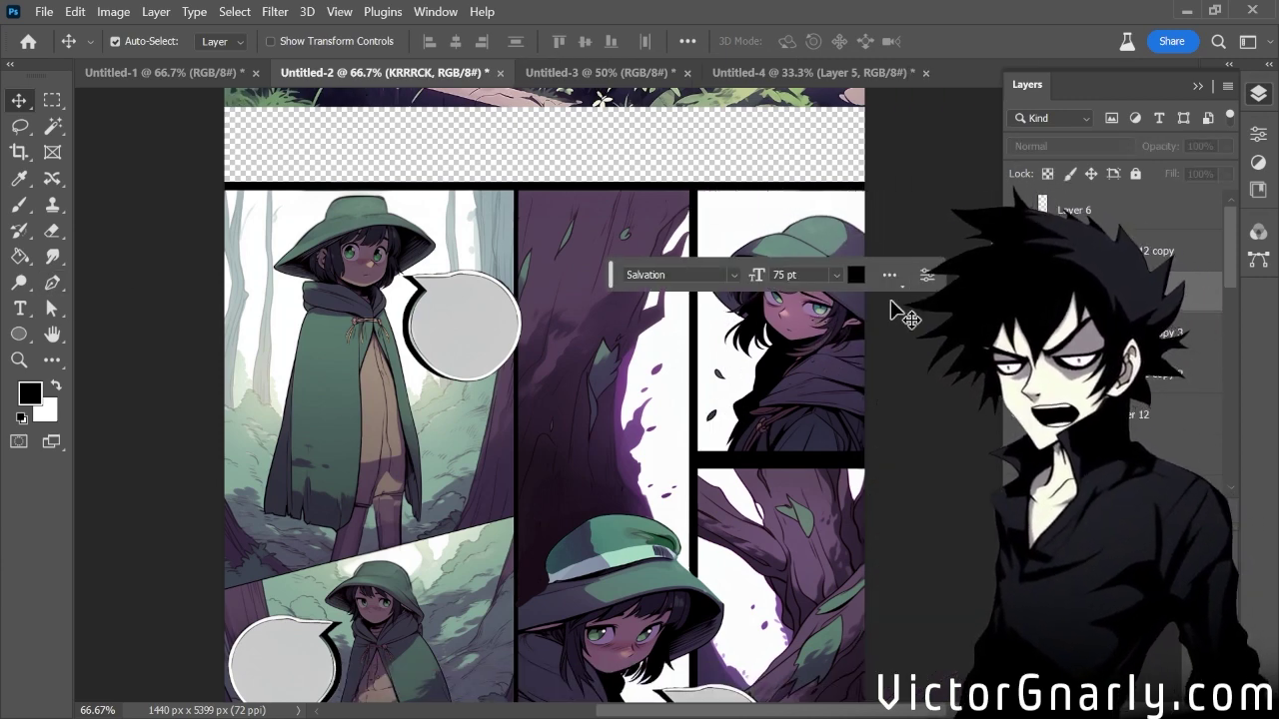
scroll(736, 333, up, 3)
scroll(719, 312, down, 2)
scroll(719, 311, down, 2)
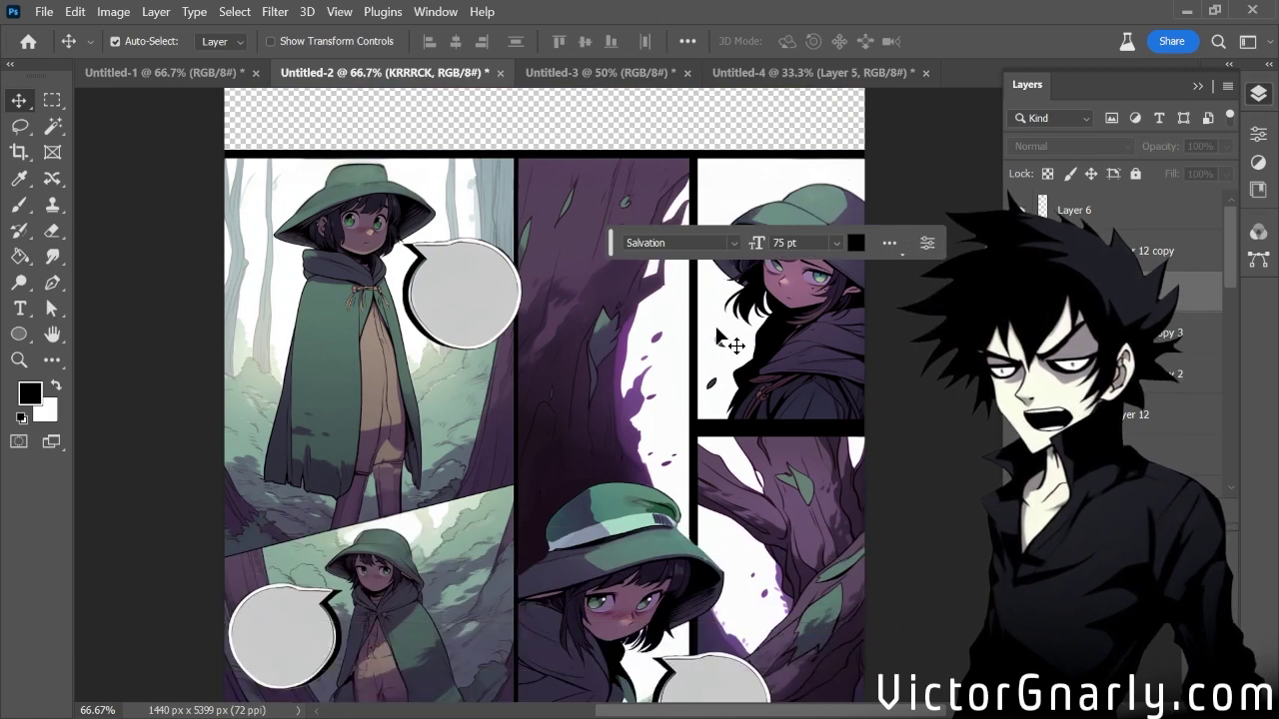
scroll(736, 345, down, 5)
scroll(732, 369, down, 5)
scroll(728, 365, up, 1)
scroll(627, 415, up, 1)
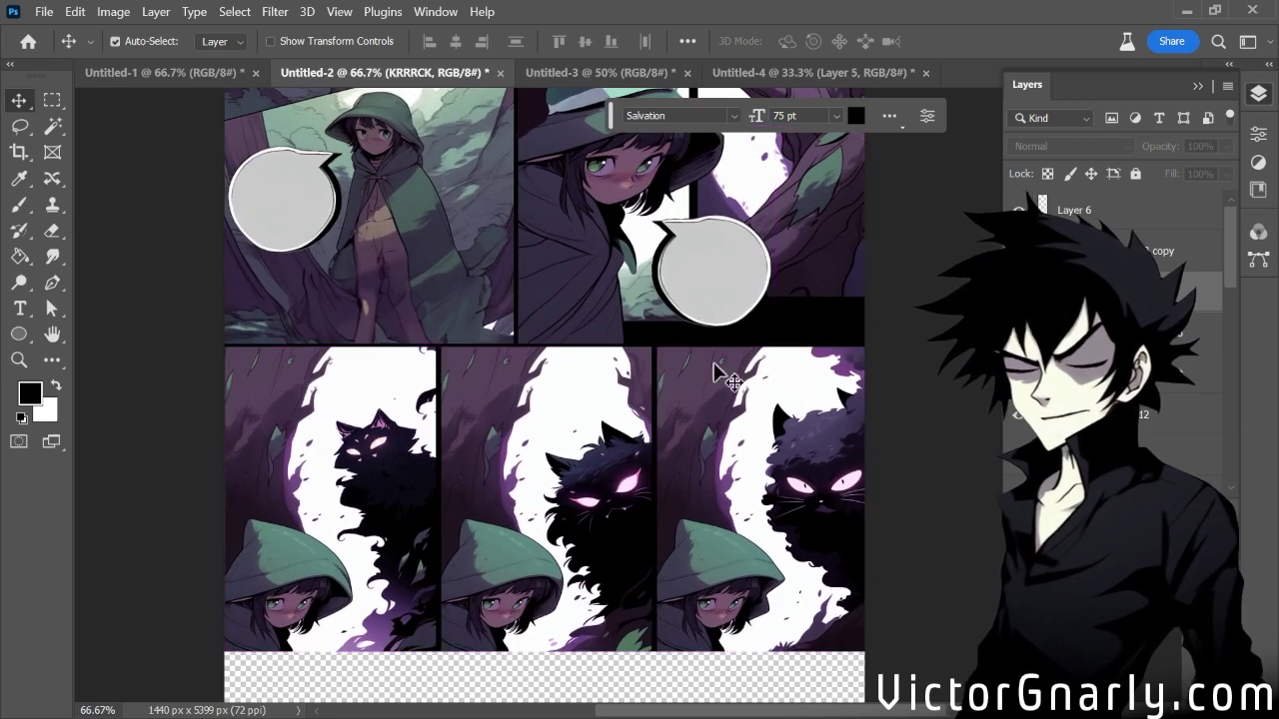
Lasso a bubble-shaped area beside the creature in the third bottom-row panel and generate an "aggressive speech bubble" there
click(30, 129)
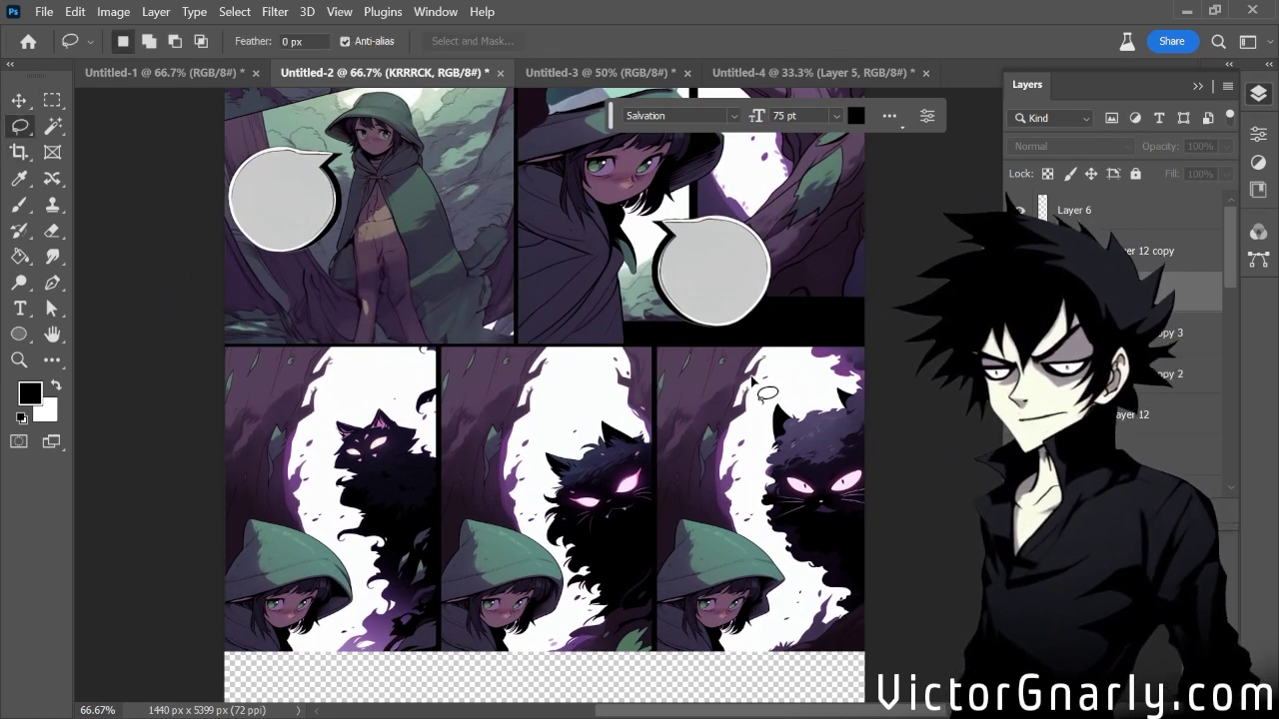
mouse_move(754, 380)
mouse_down()
mouse_move(722, 362)
mouse_move(659, 423)
mouse_move(705, 508)
mouse_move(772, 458)
mouse_move(761, 392)
mouse_move(689, 356)
mouse_move(639, 434)
mouse_move(668, 497)
mouse_move(750, 487)
mouse_up()
key(shift)
click(534, 523)
text(aggressive speech bubble)
key(Return)
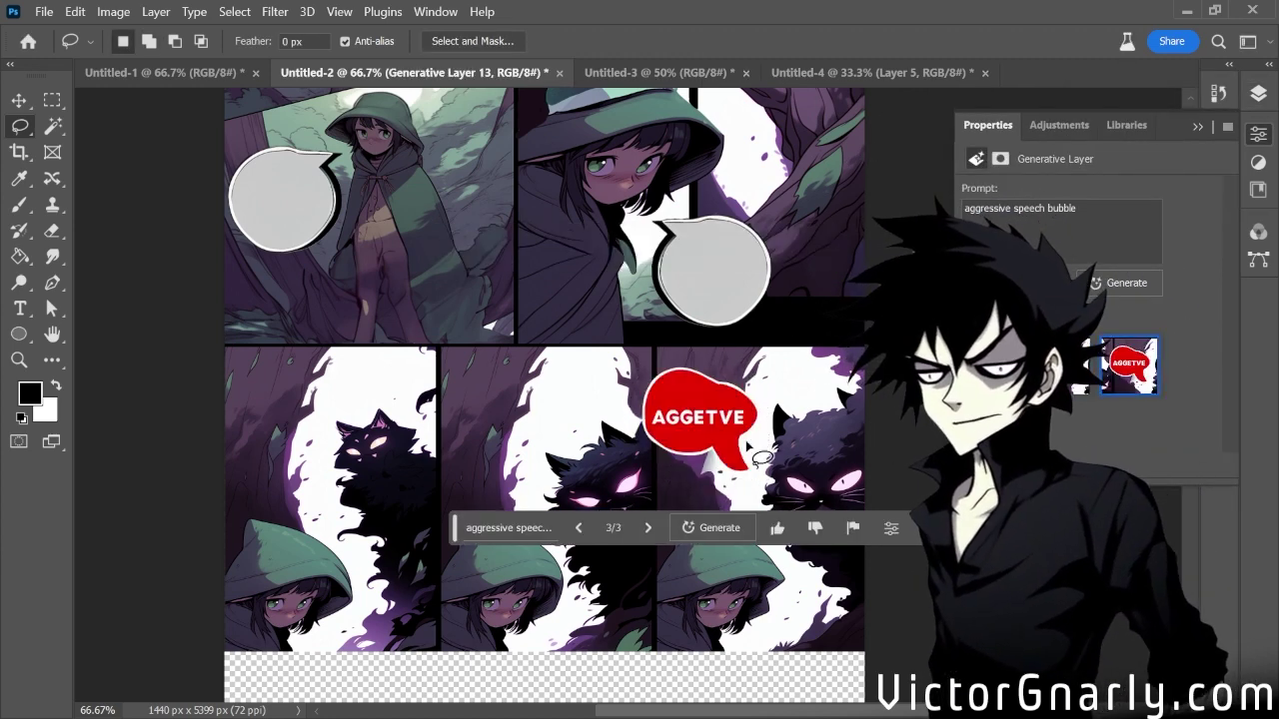
Generate more variations of the aggressive speech bubble, compare them and keep the first one with the "ATIE" lettering
click(707, 528)
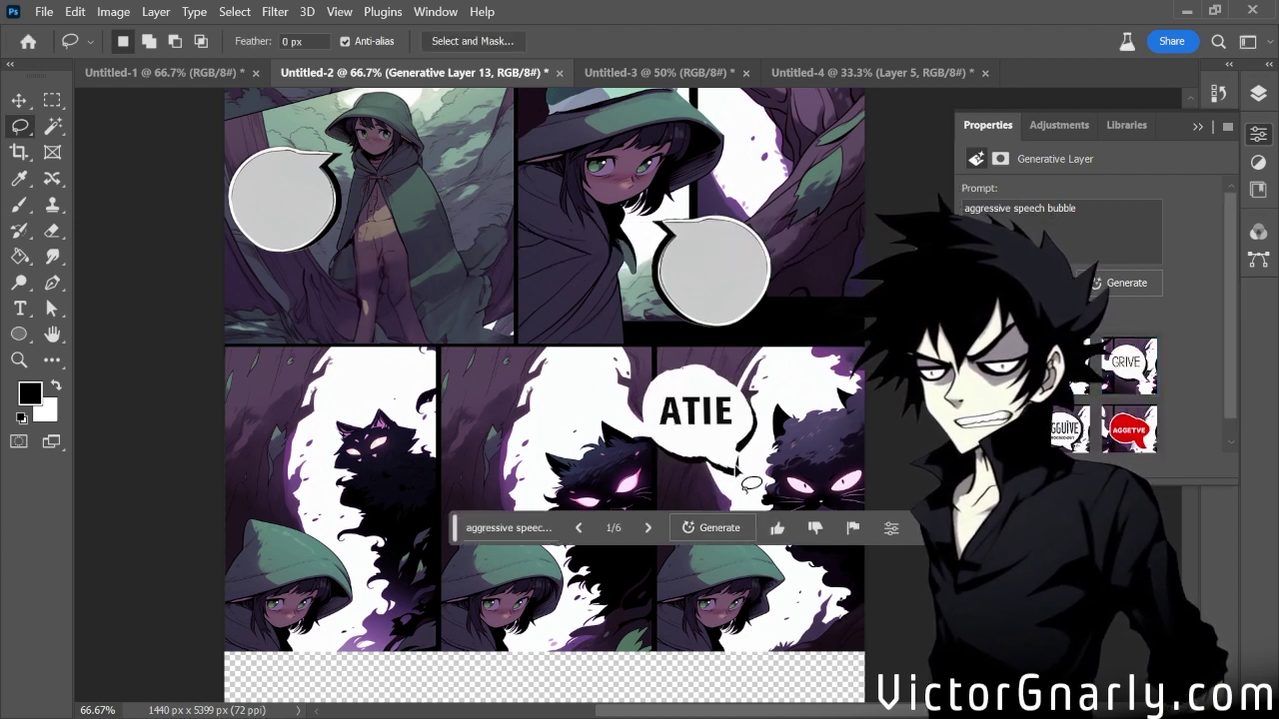
click(647, 529)
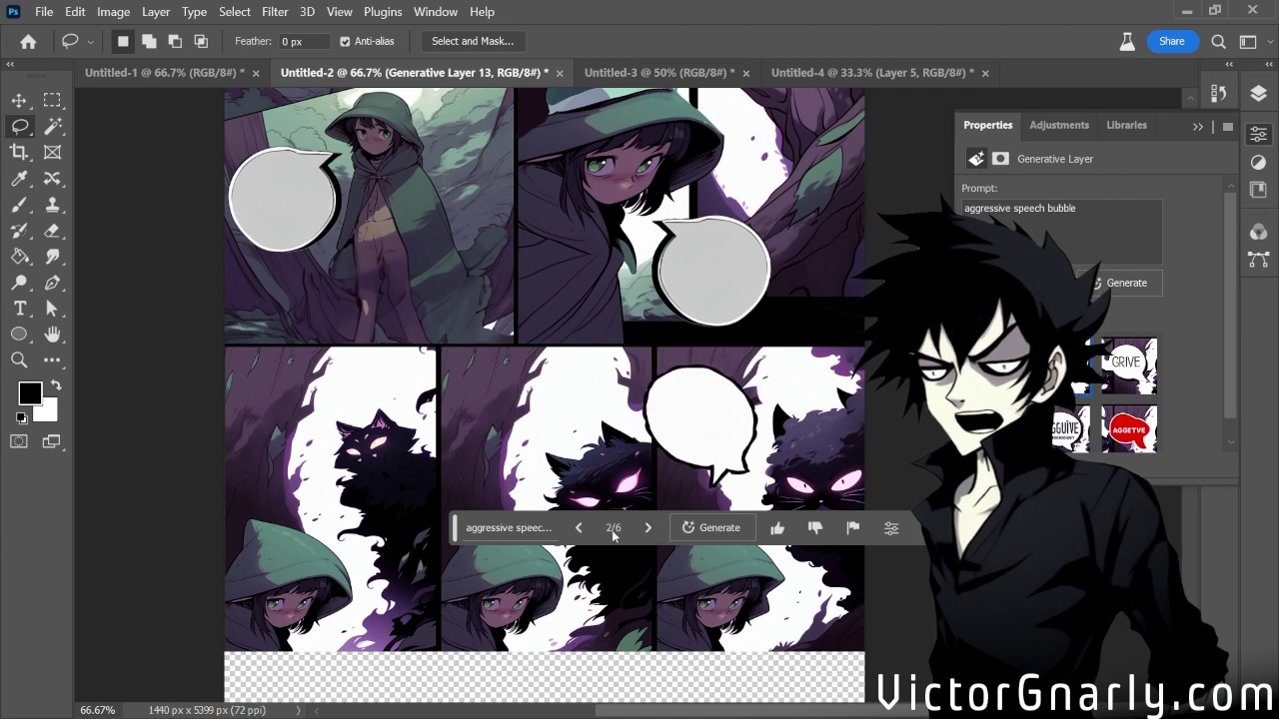
click(648, 530)
click(578, 529)
click(578, 529)
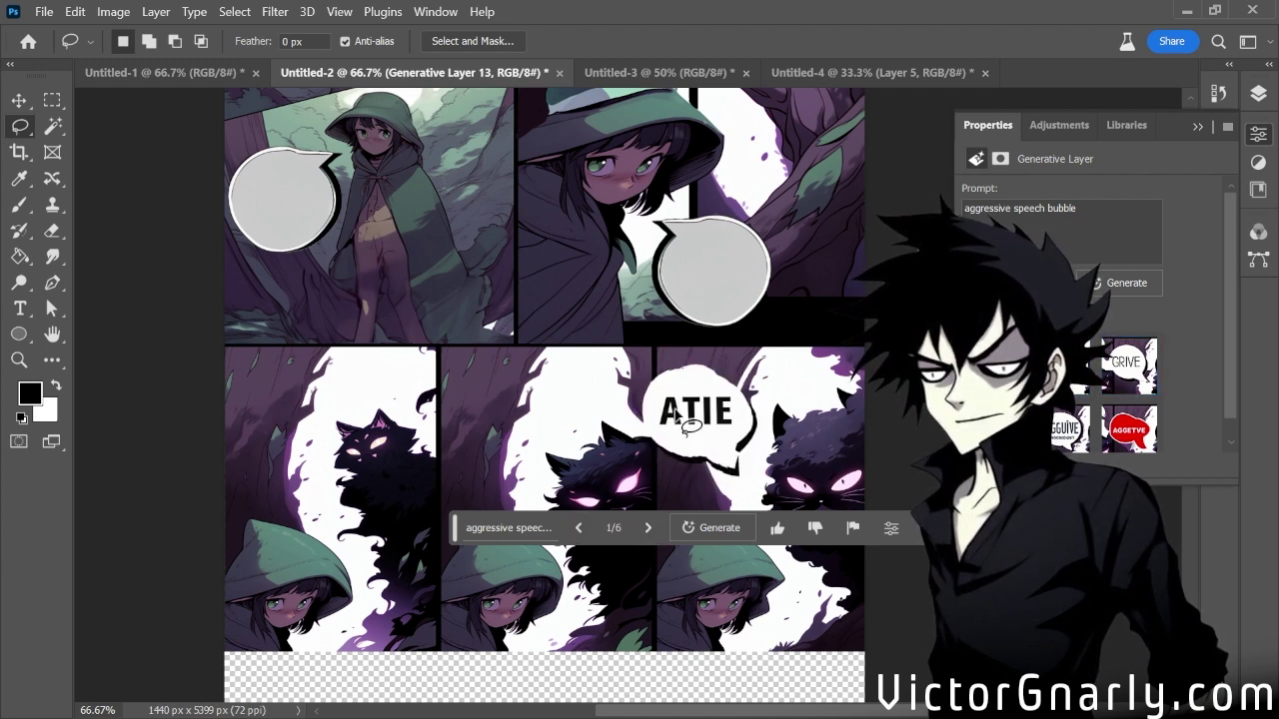
Lasso bubble areas in the middle and first bottom-row panels and generate an "aggressive speech bubble" in both
scroll(723, 472, down, 1)
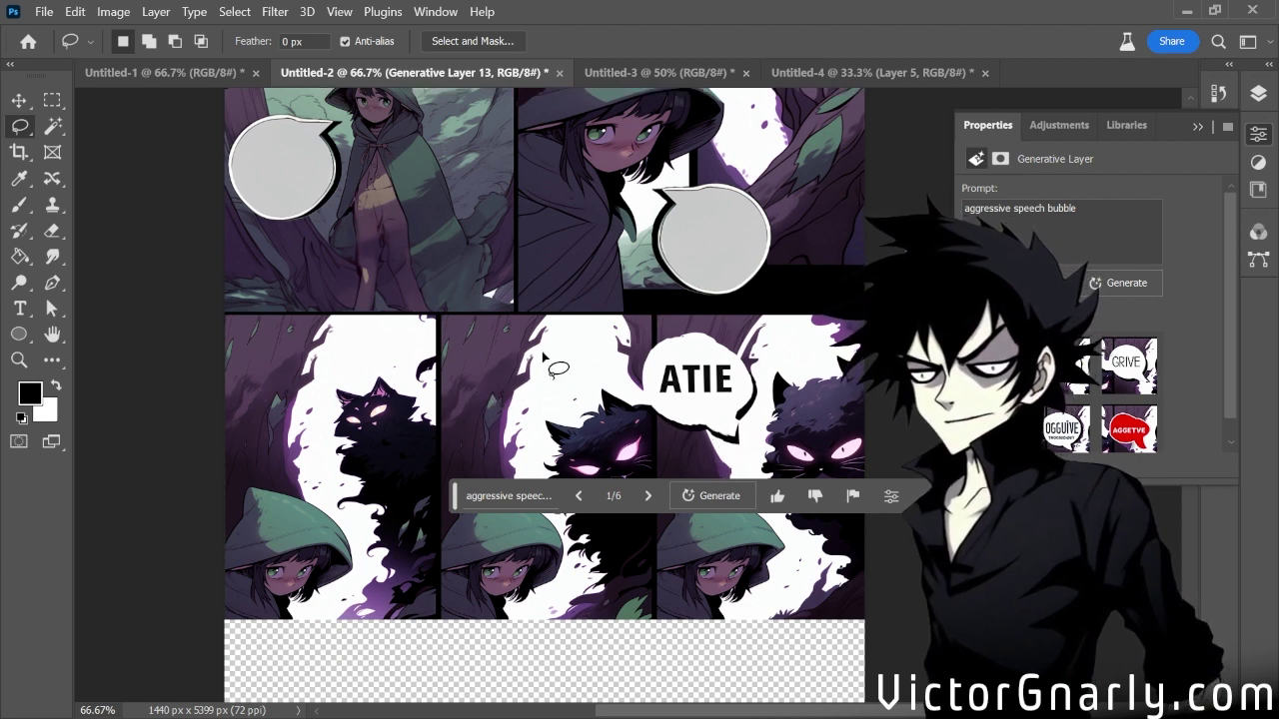
mouse_move(520, 327)
mouse_down()
mouse_move(439, 371)
mouse_move(495, 462)
mouse_move(556, 427)
mouse_move(502, 372)
mouse_up()
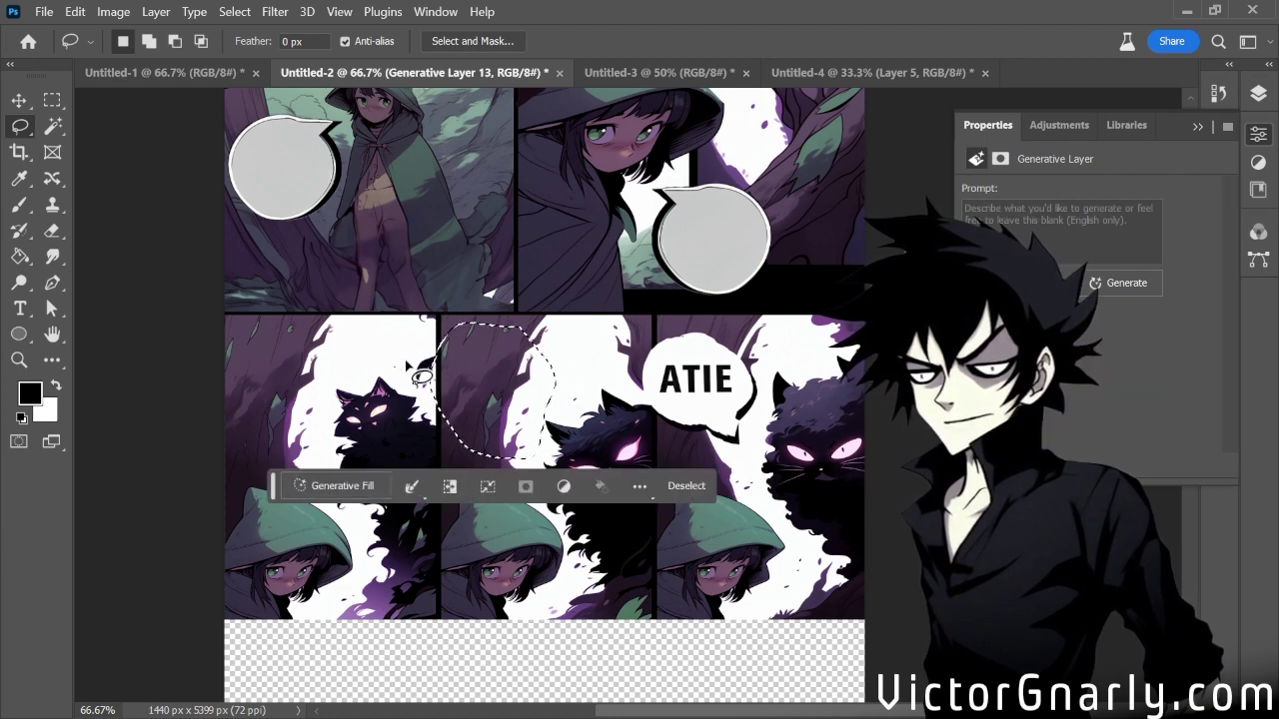
key(shift)
mouse_move(340, 362)
mouse_down()
mouse_move(268, 346)
mouse_move(321, 432)
mouse_up()
click(250, 486)
click(512, 486)
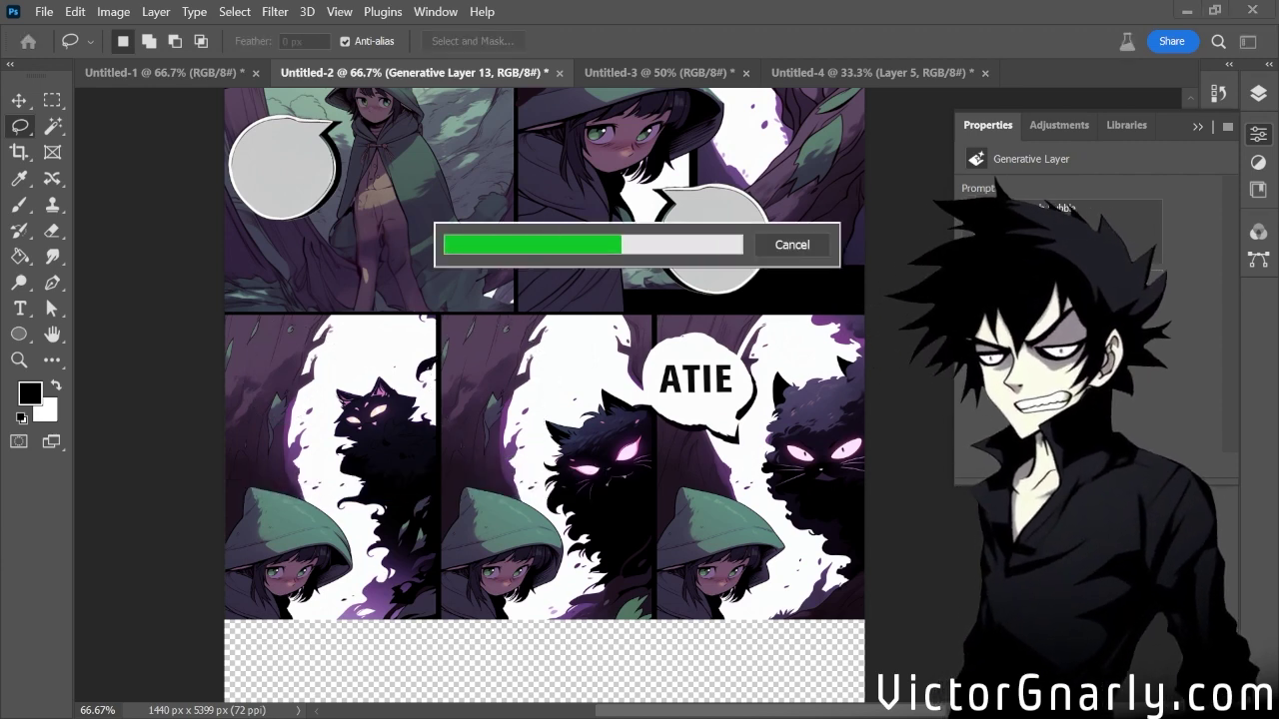
Compare the variations for the first two bottom-row bubbles and keep the second one, lettered "A" and "AGEE"
click(278, 491)
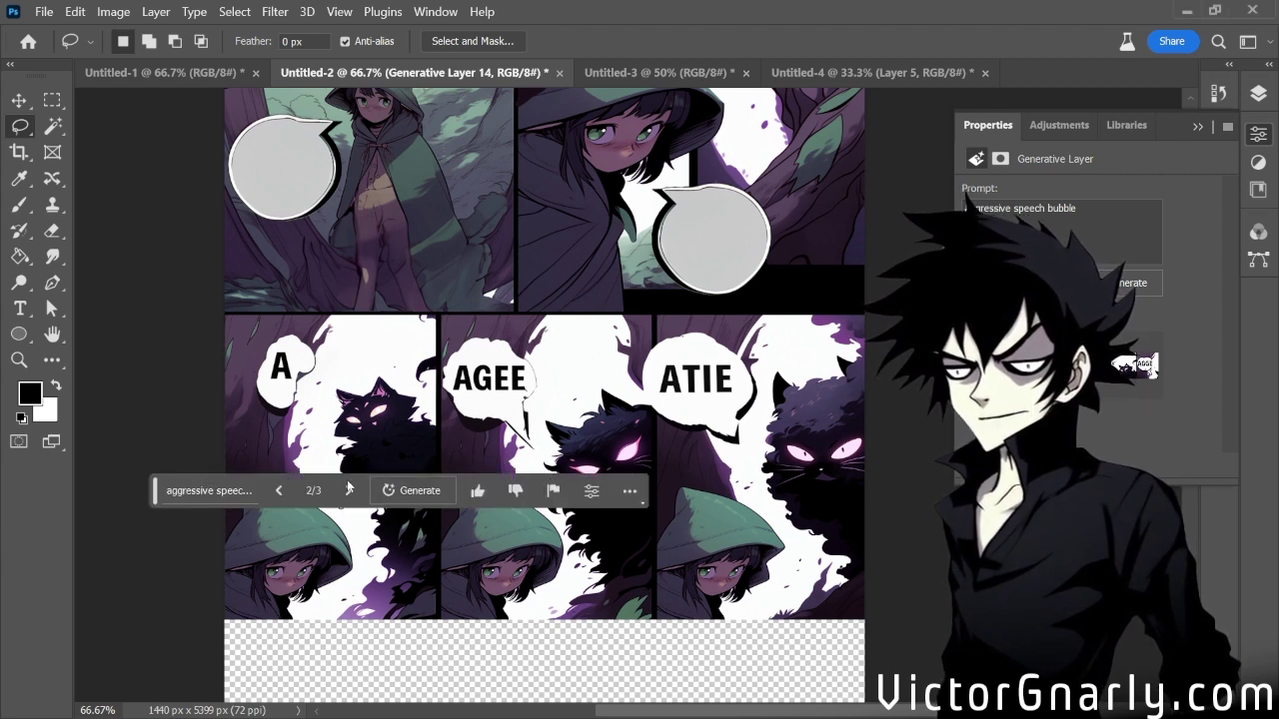
click(347, 490)
click(349, 494)
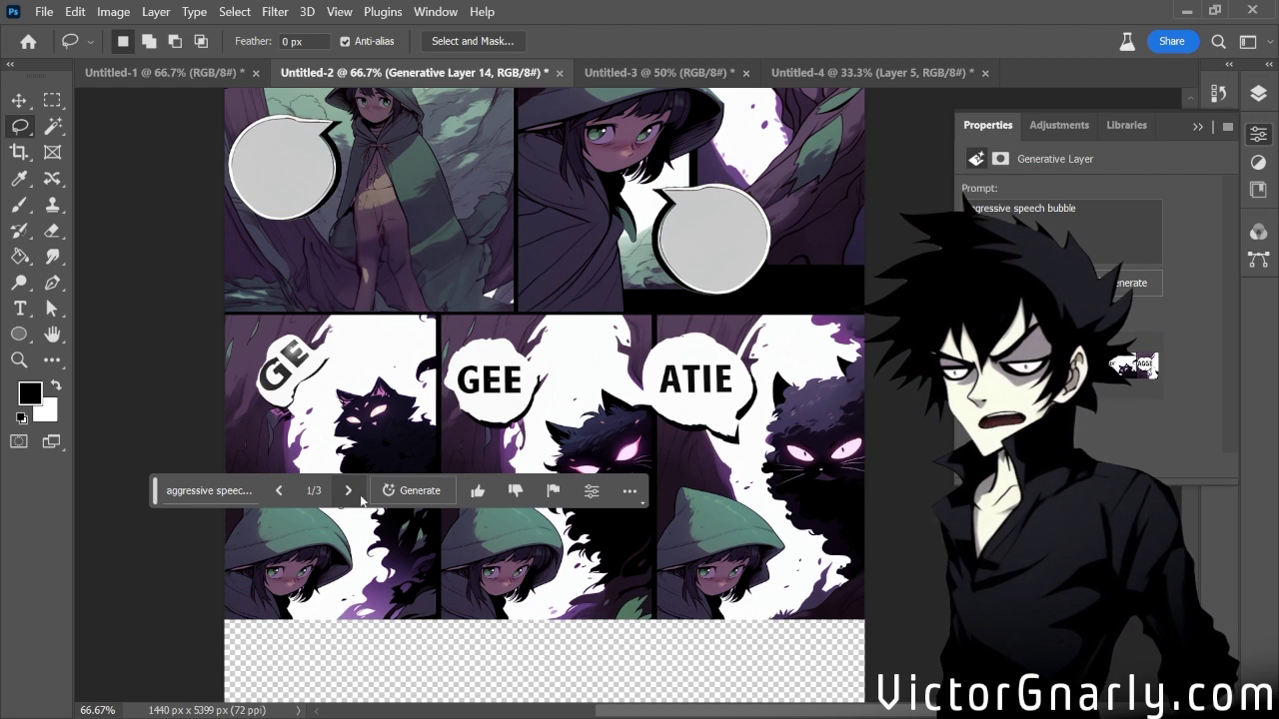
click(348, 490)
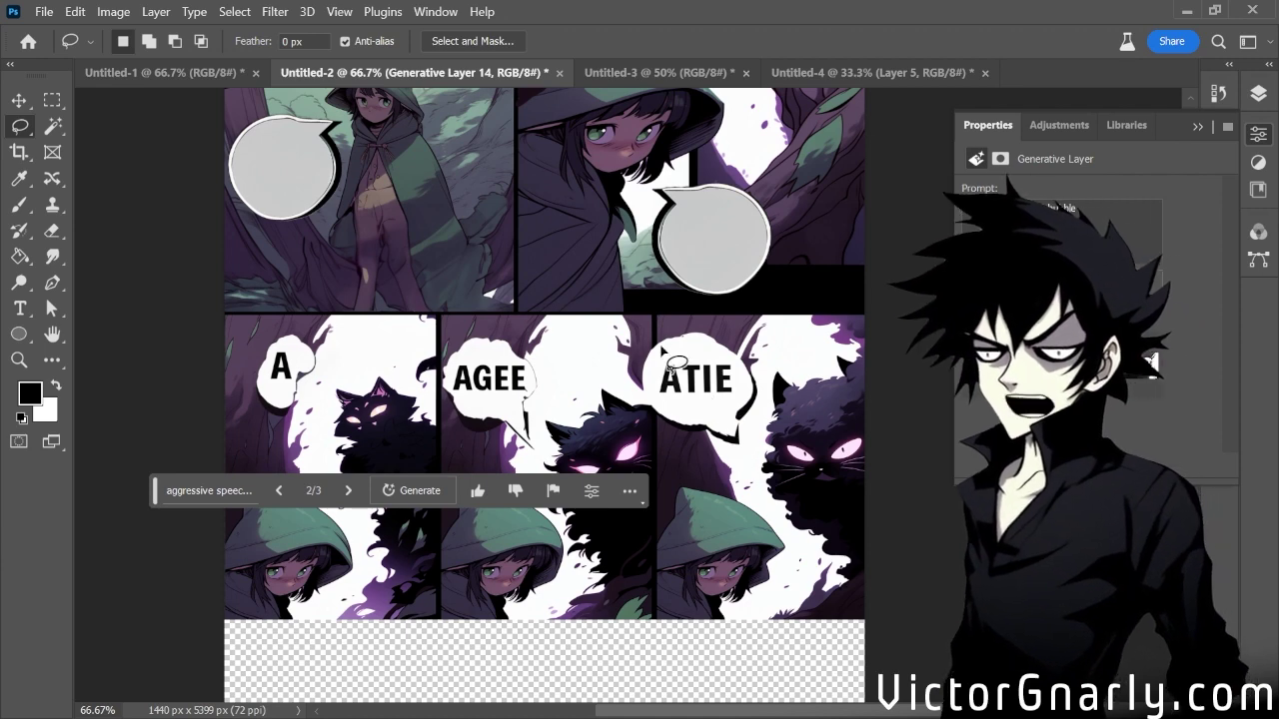
Add a new layer above Layer 6 and brush a black outline along the open right edge of the "AGEE" bubble
key(F7)
key(ctrl+plus)
key(ctrl+plus)
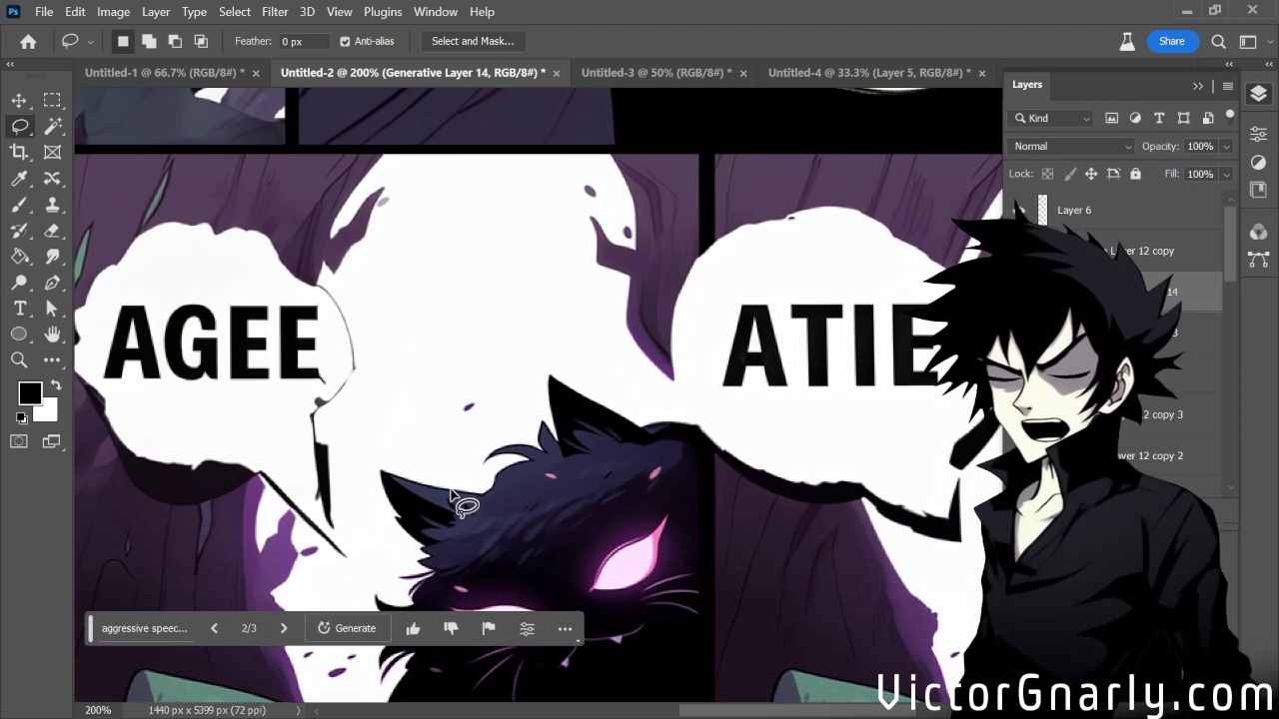
scroll(489, 530, down, 1)
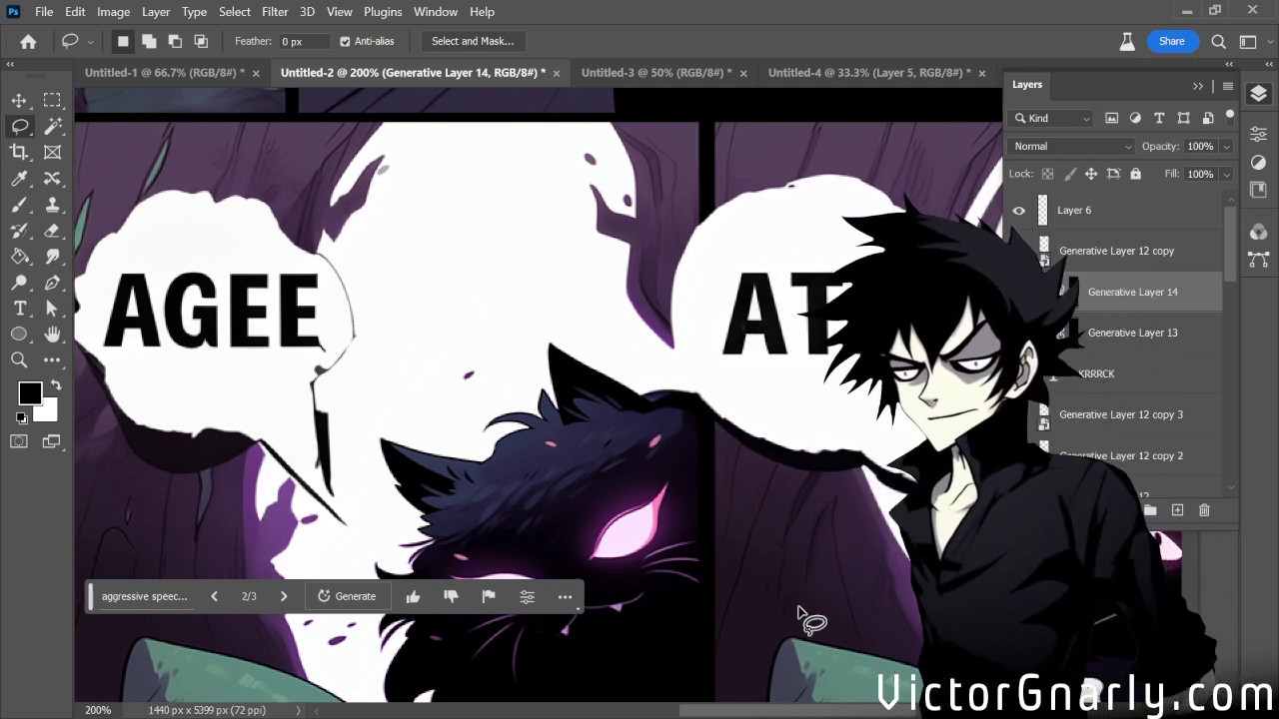
key(b)
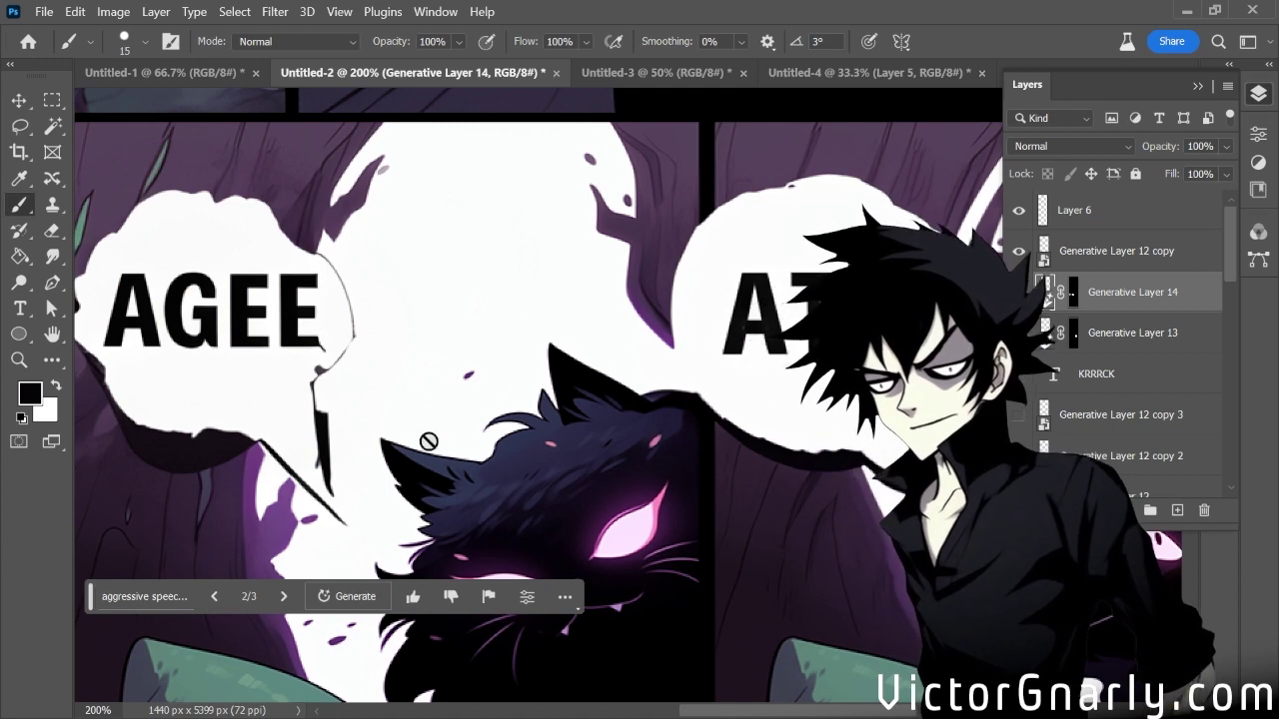
click(1149, 208)
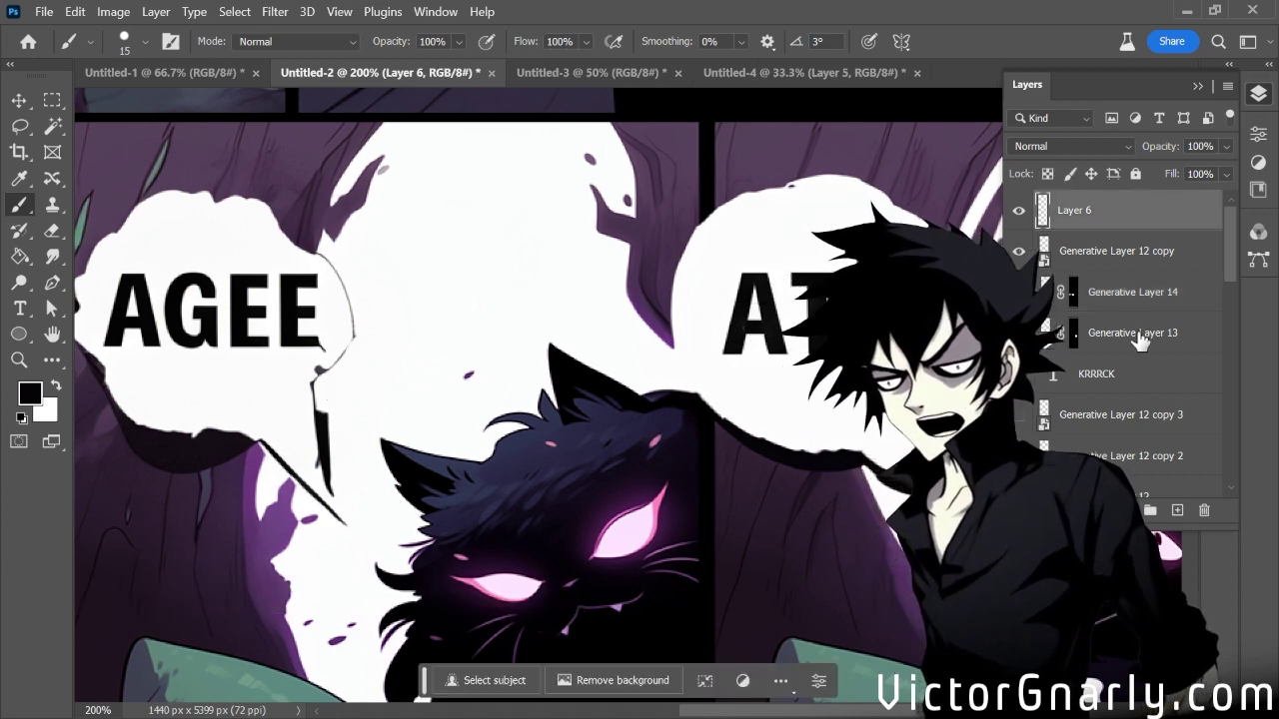
click(1177, 510)
drag(323, 424, 318, 249)
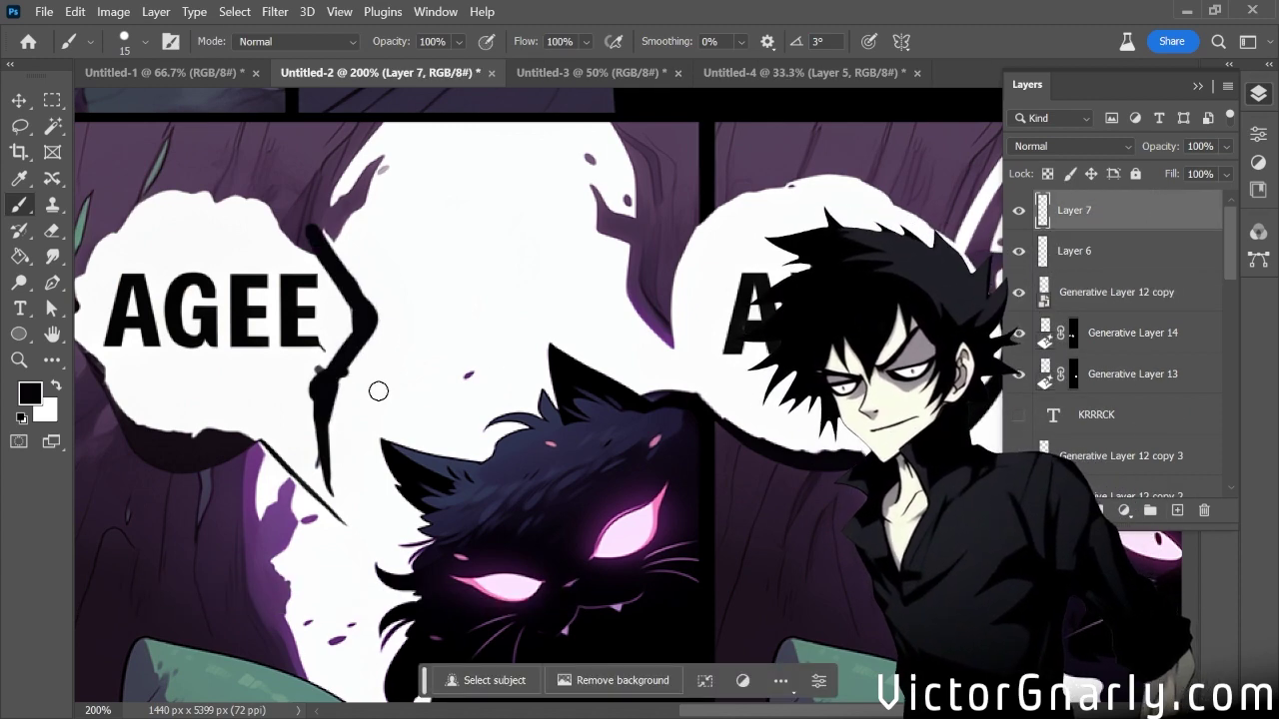
Refine the middle bubble's outline with a 7 px brush and eraser, and cover the first two bubbles' lettering with white
drag(376, 391, 267, 391)
drag(205, 250, 214, 431)
key(e)
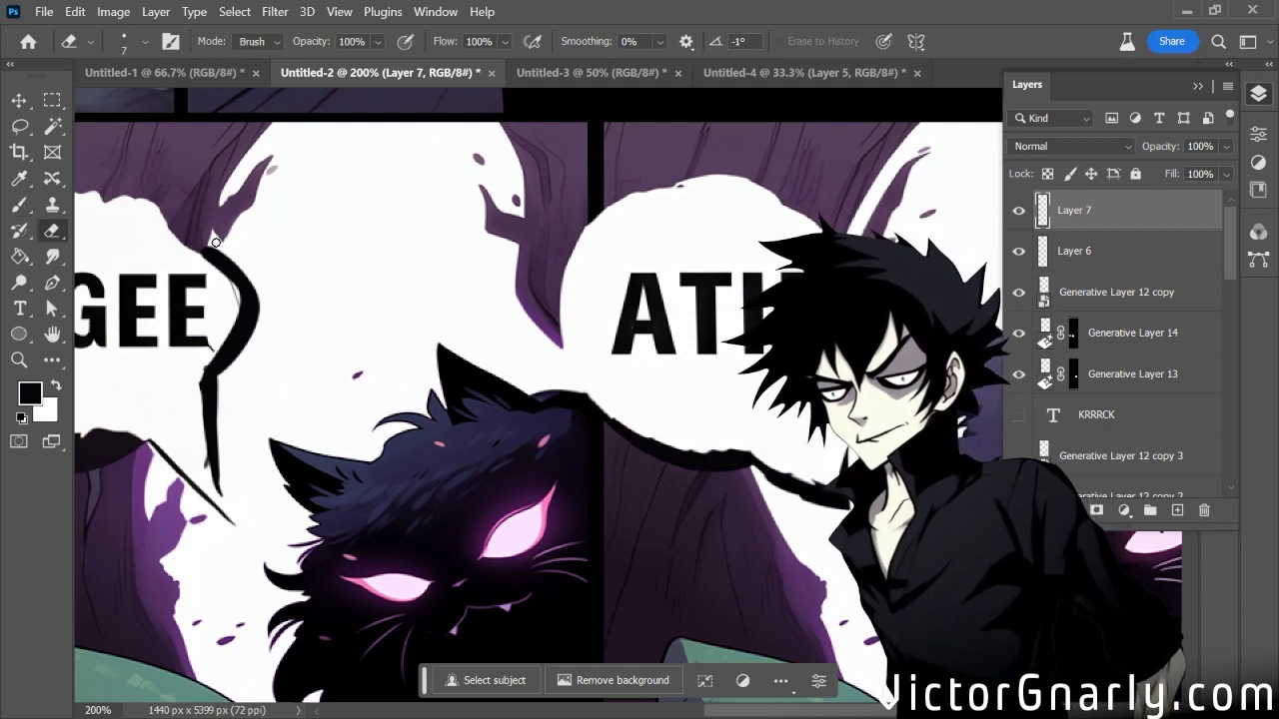
drag(214, 282, 240, 262)
key(b)
key(ctrl+minus)
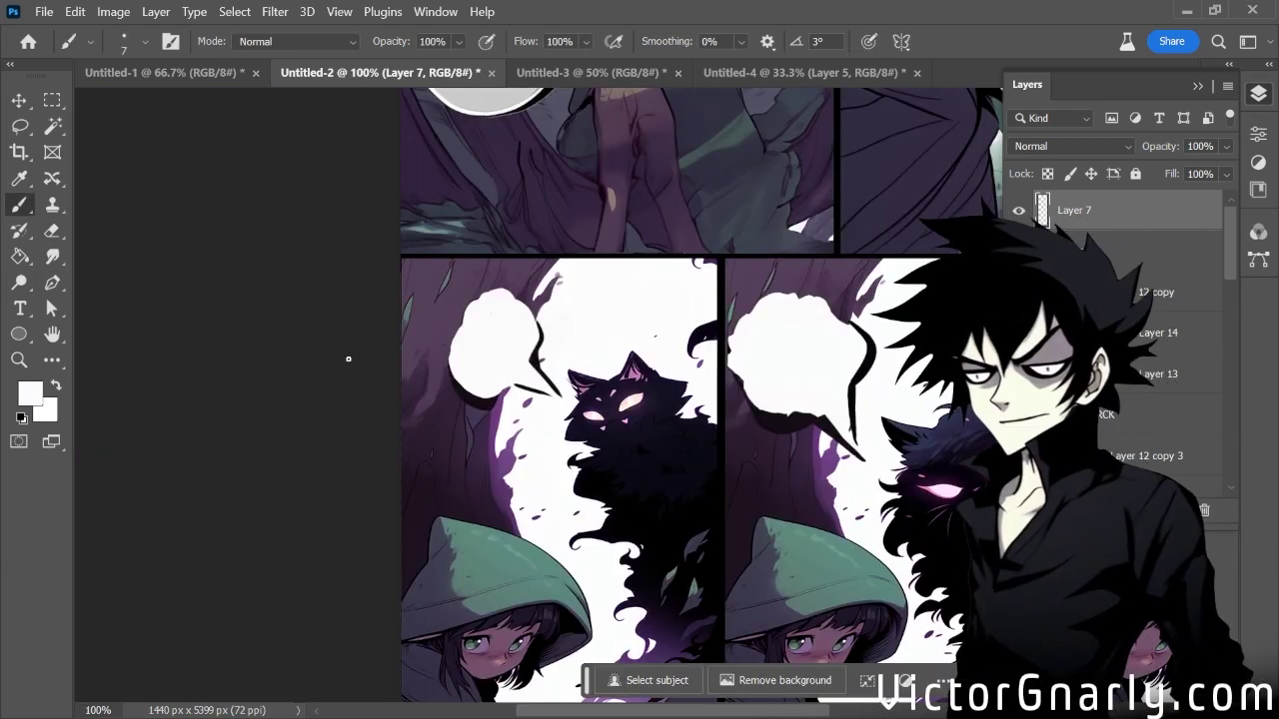
Brush a black outline along the left edge of the "ATIE" bubble in the third bottom-row panel
drag(547, 712, 685, 712)
alt+click(680, 378)
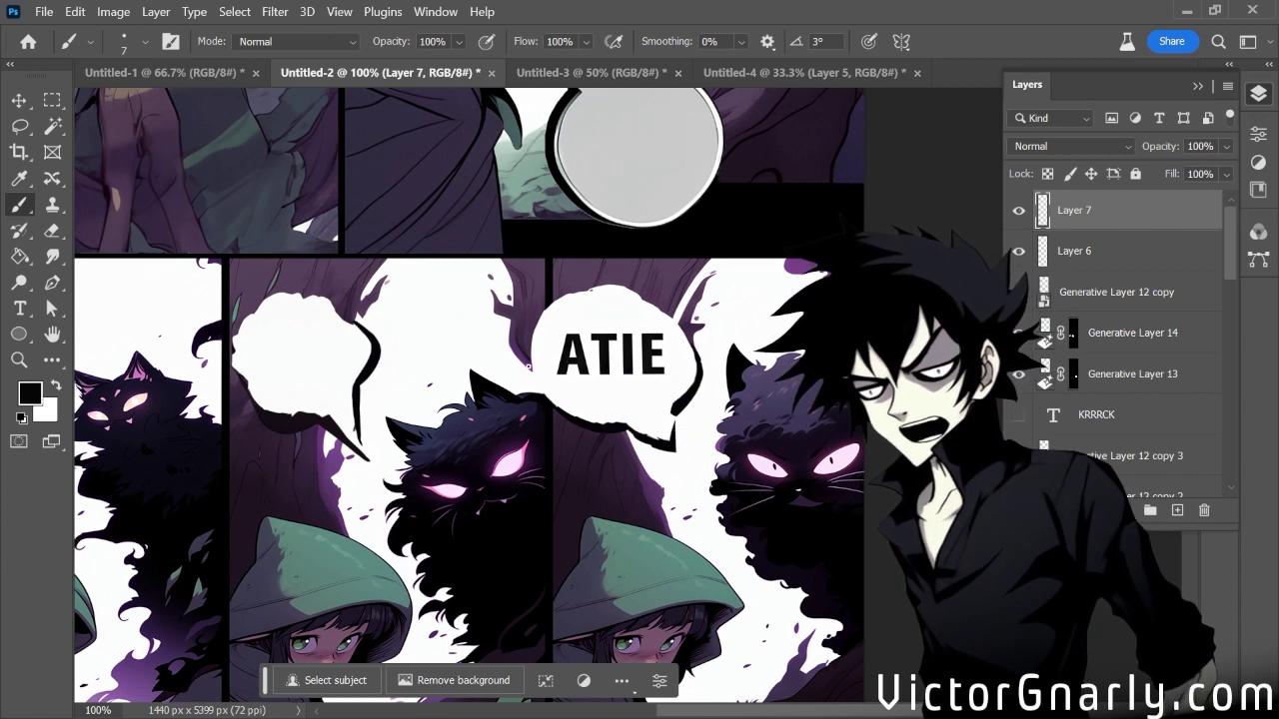
drag(543, 361, 528, 357)
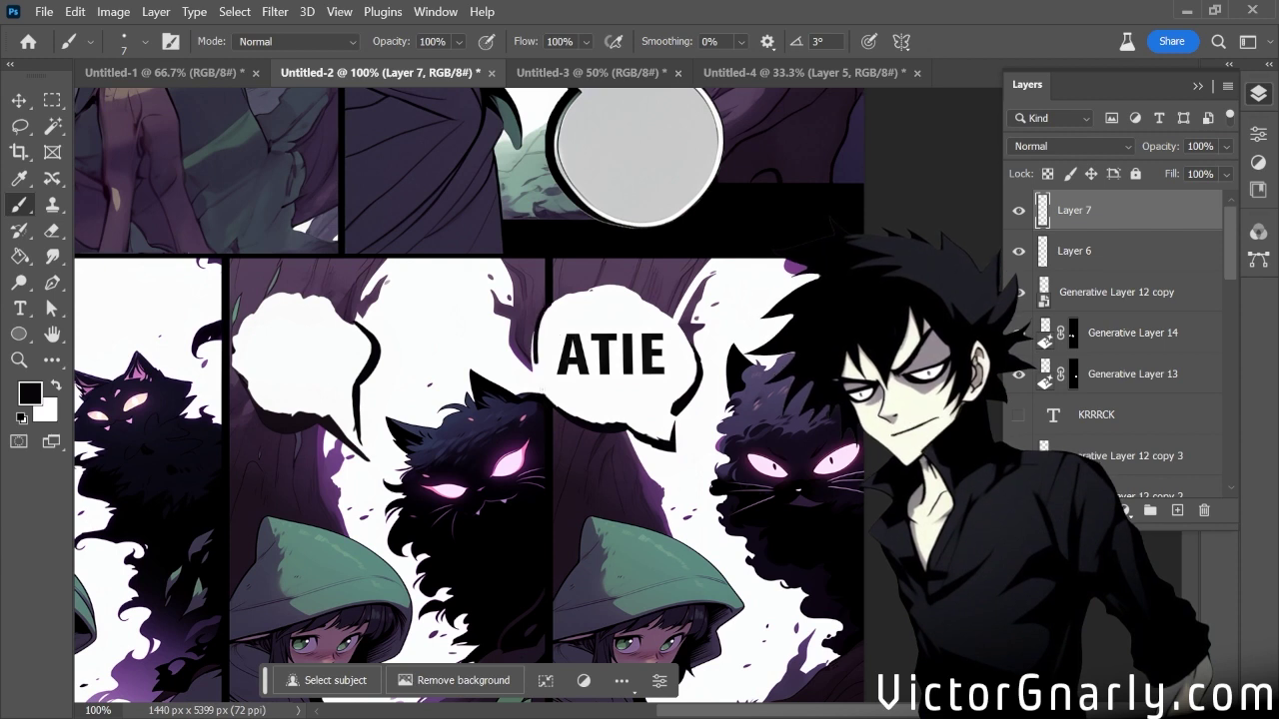
drag(534, 340, 535, 384)
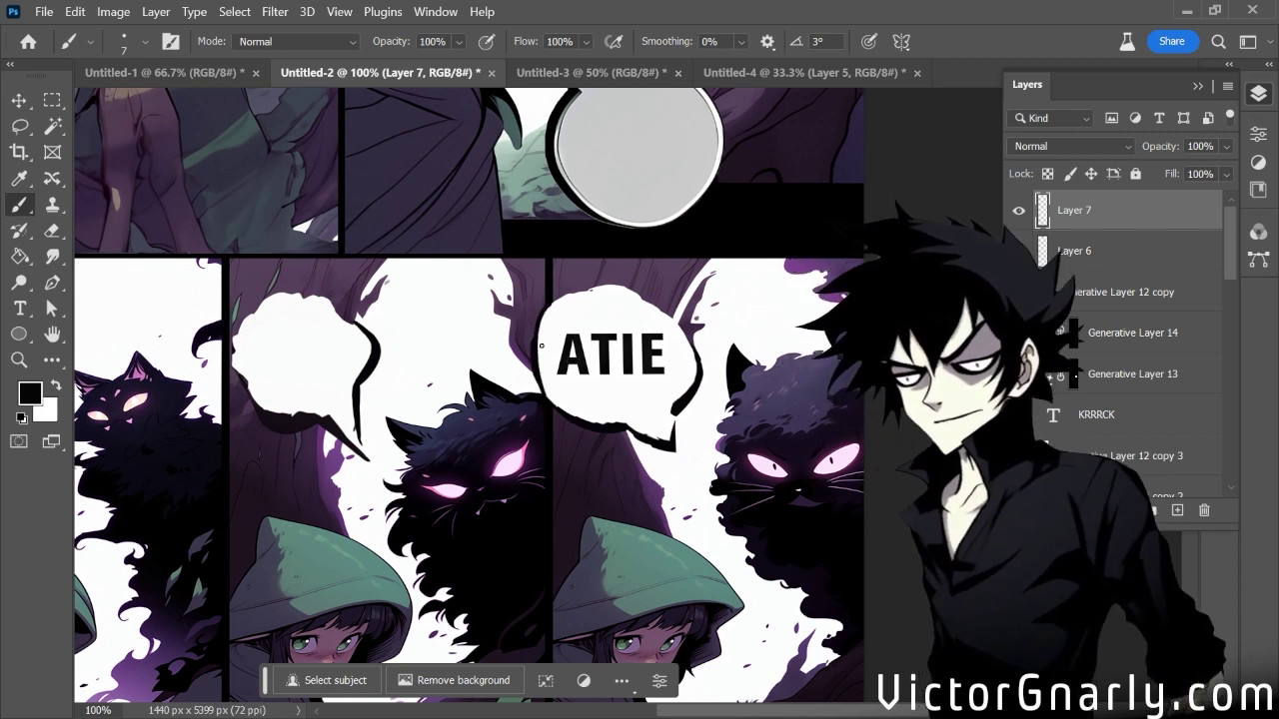
Examine the whole comic page from the stairway panel down to the creature row, checking how the speech bubbles sit in each panel
scroll(541, 346, down, 2)
scroll(541, 345, up, 1)
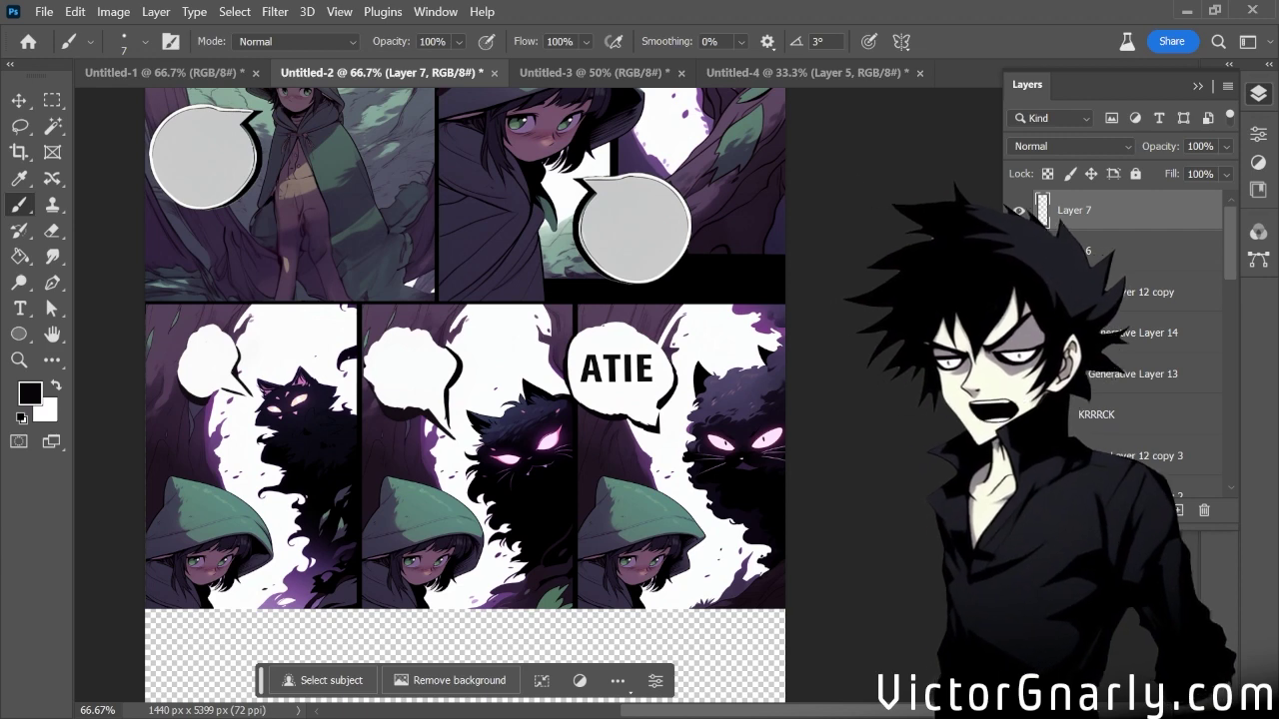
scroll(468, 345, up, 6)
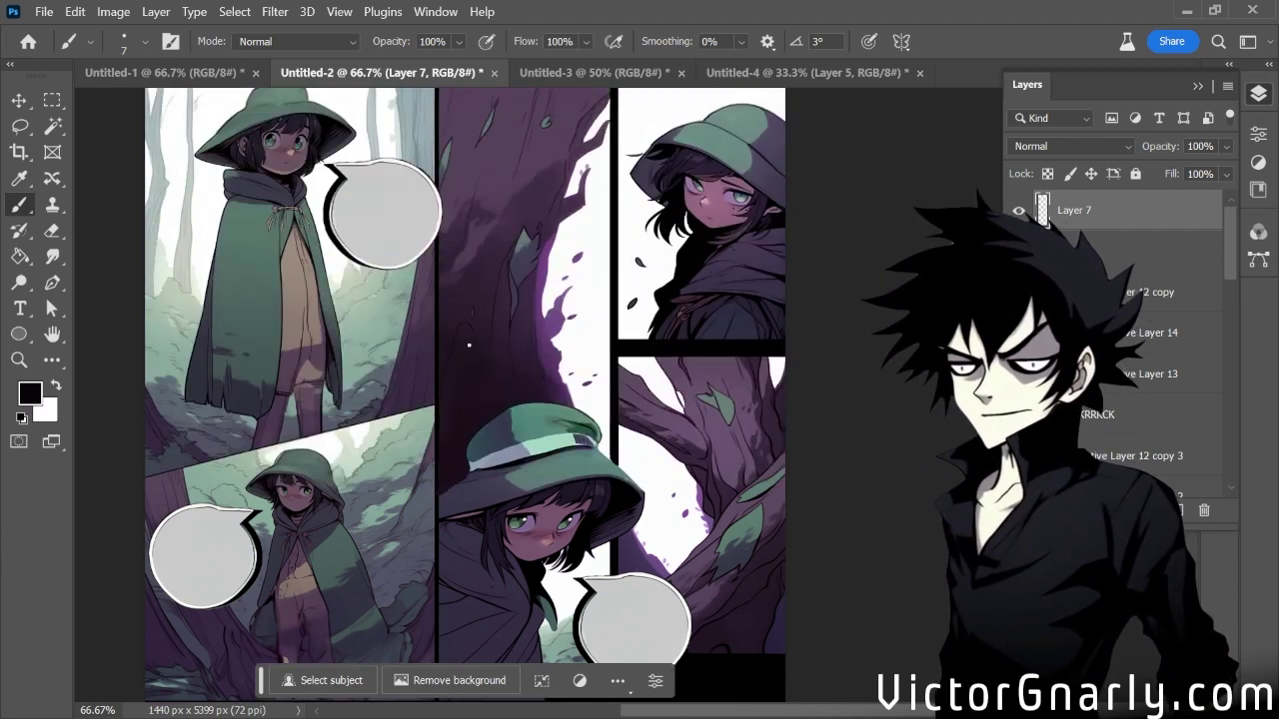
click(19, 99)
scroll(414, 370, down, 3)
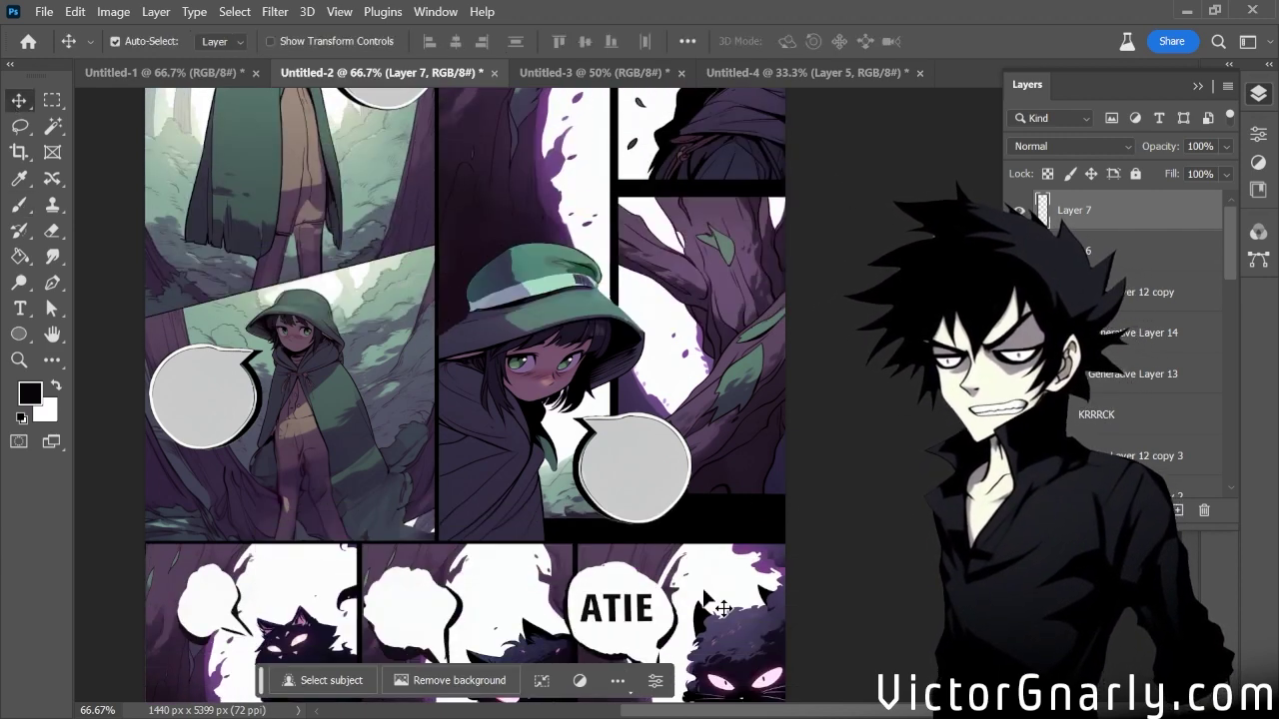
click(660, 524)
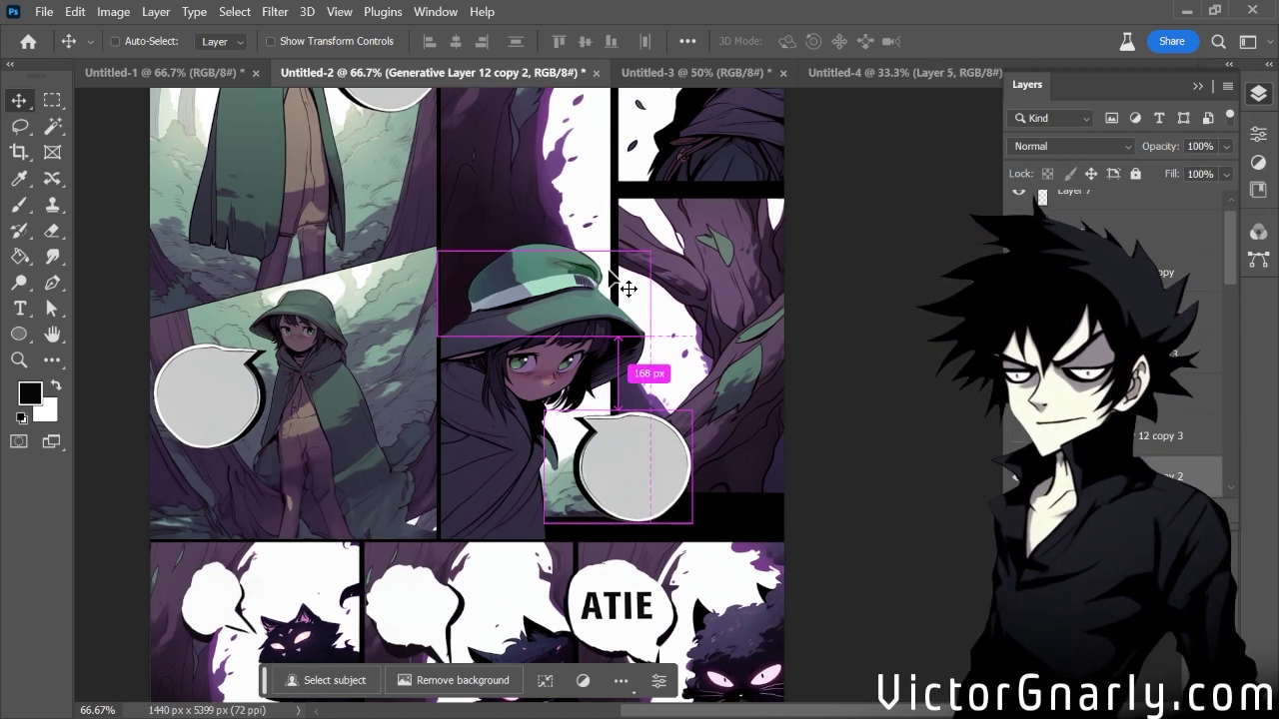
key(ctrl+minus)
key(ctrl+minus)
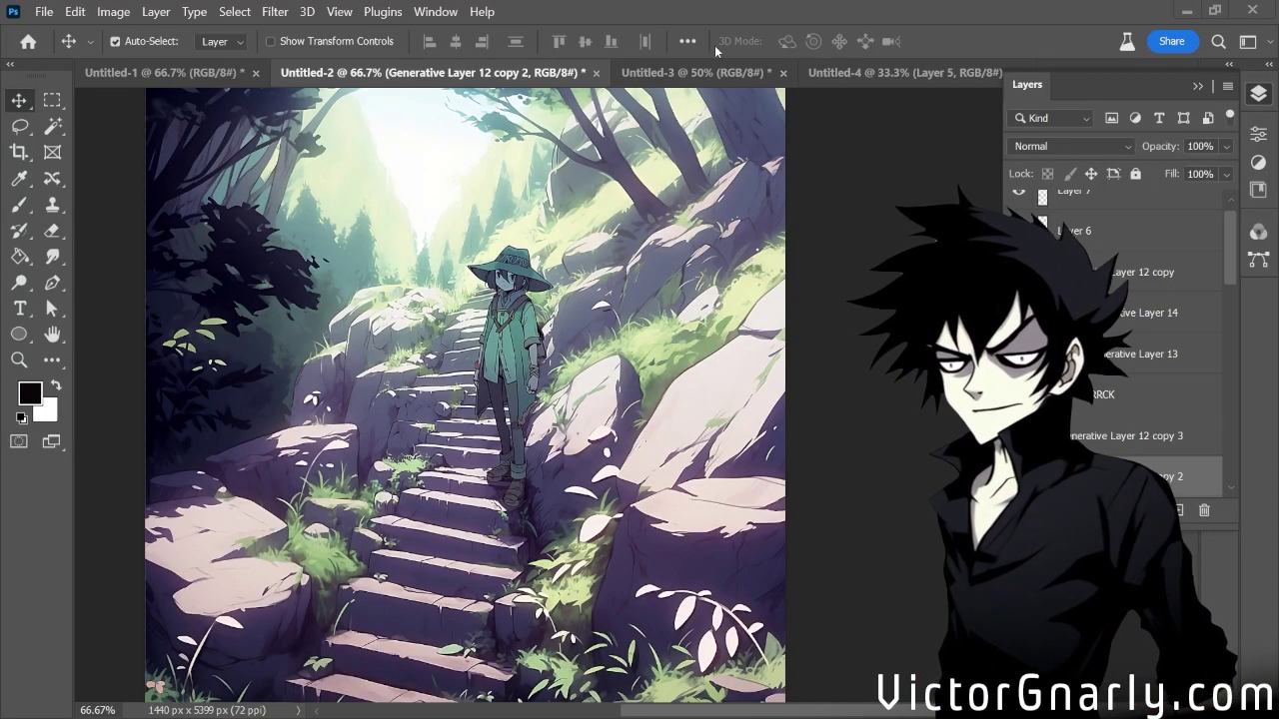
scroll(557, 168, down, 10)
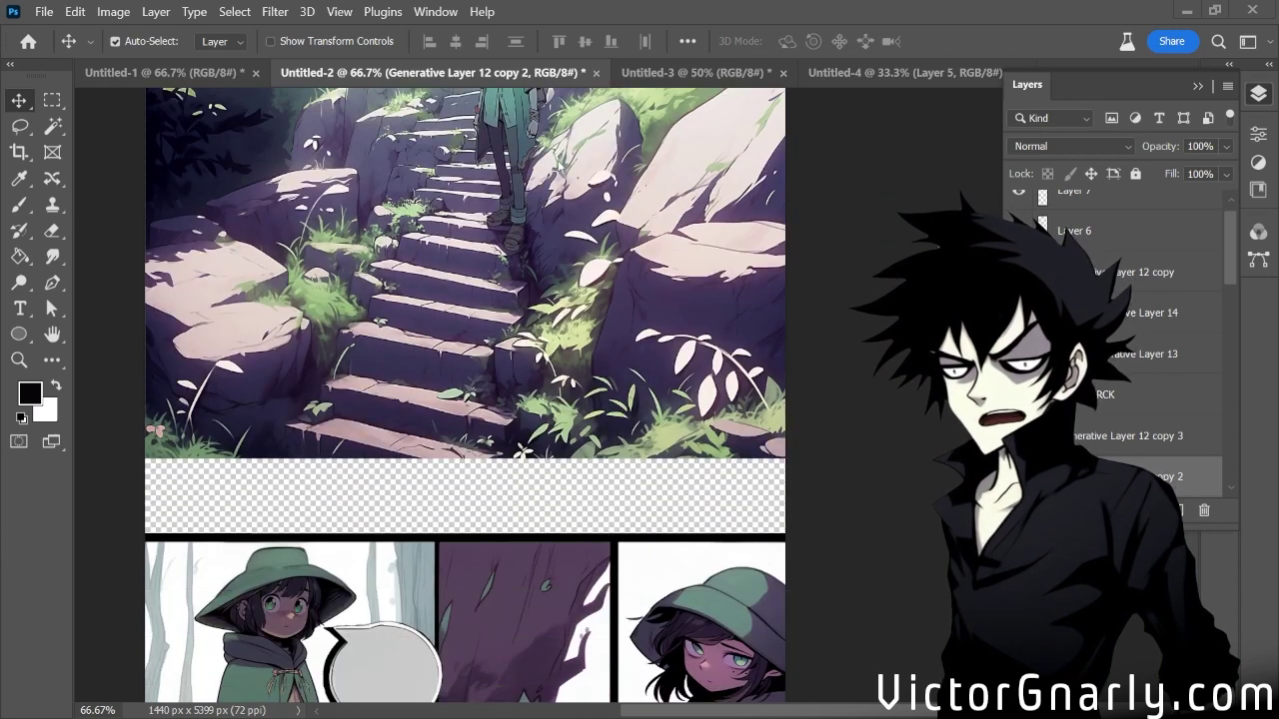
scroll(559, 168, down, 6)
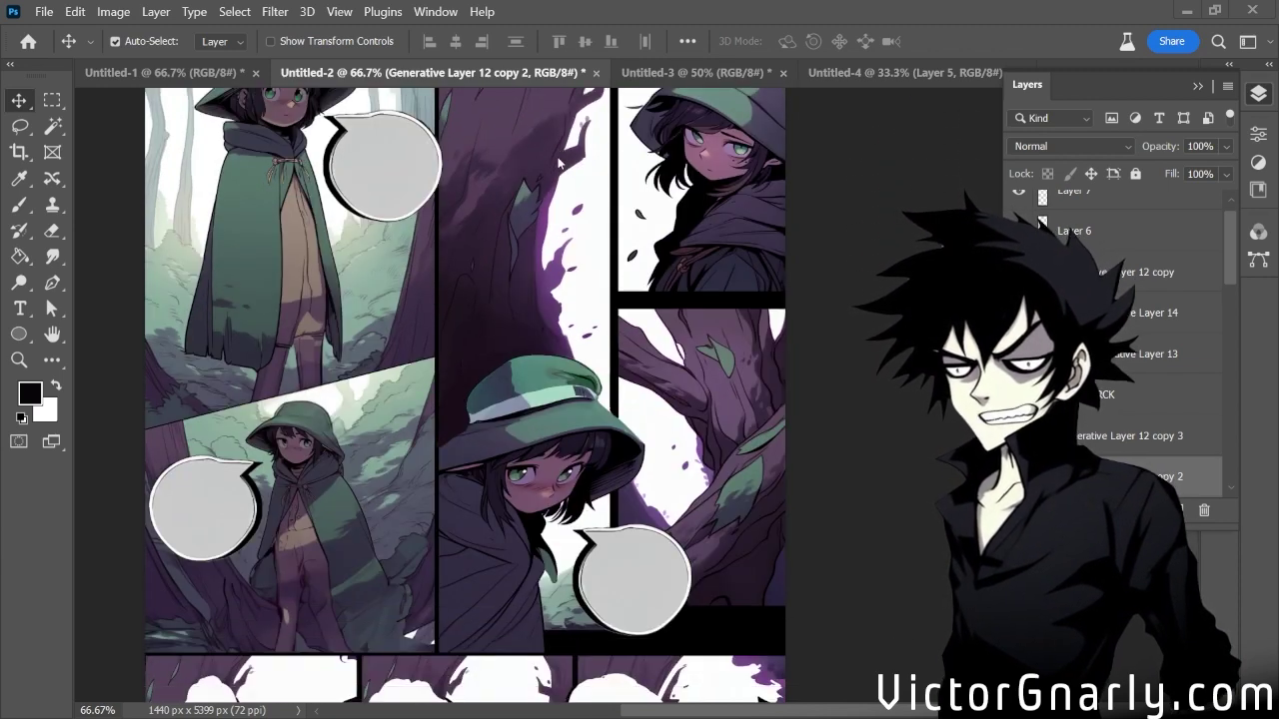
scroll(560, 165, down, 4)
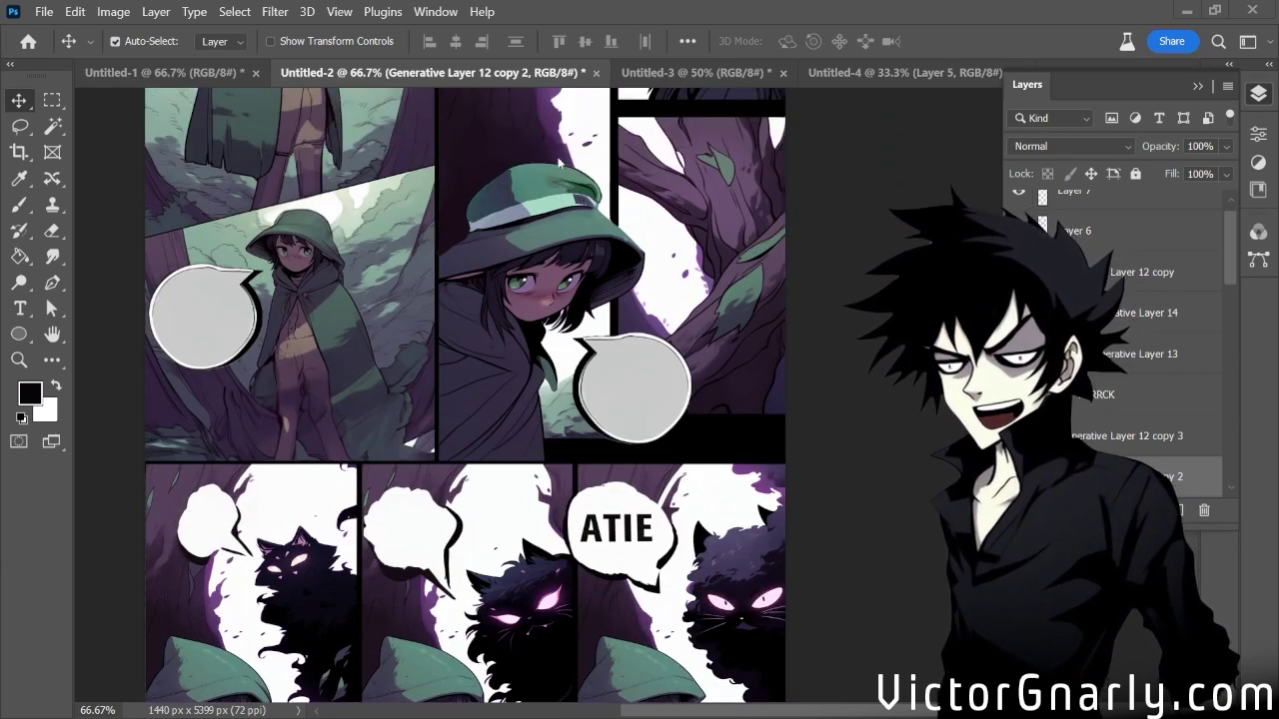
scroll(562, 163, up, 2)
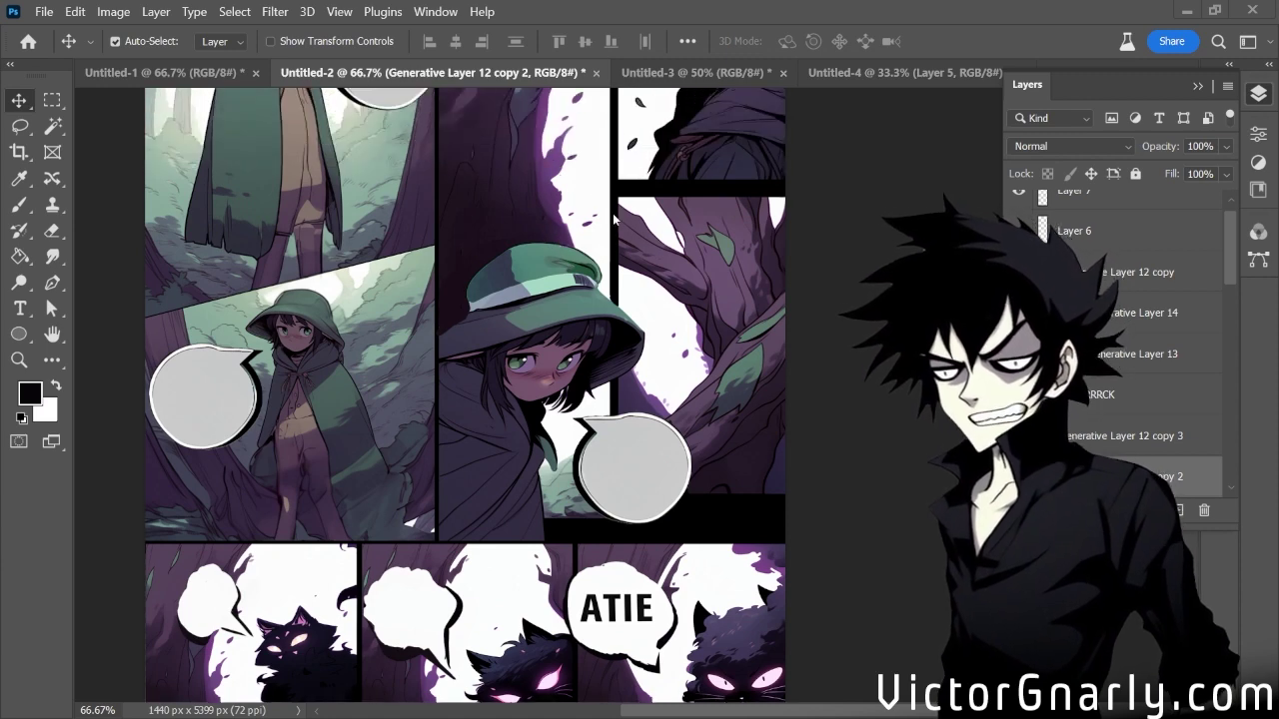
scroll(586, 315, up, 3)
scroll(589, 305, down, 6)
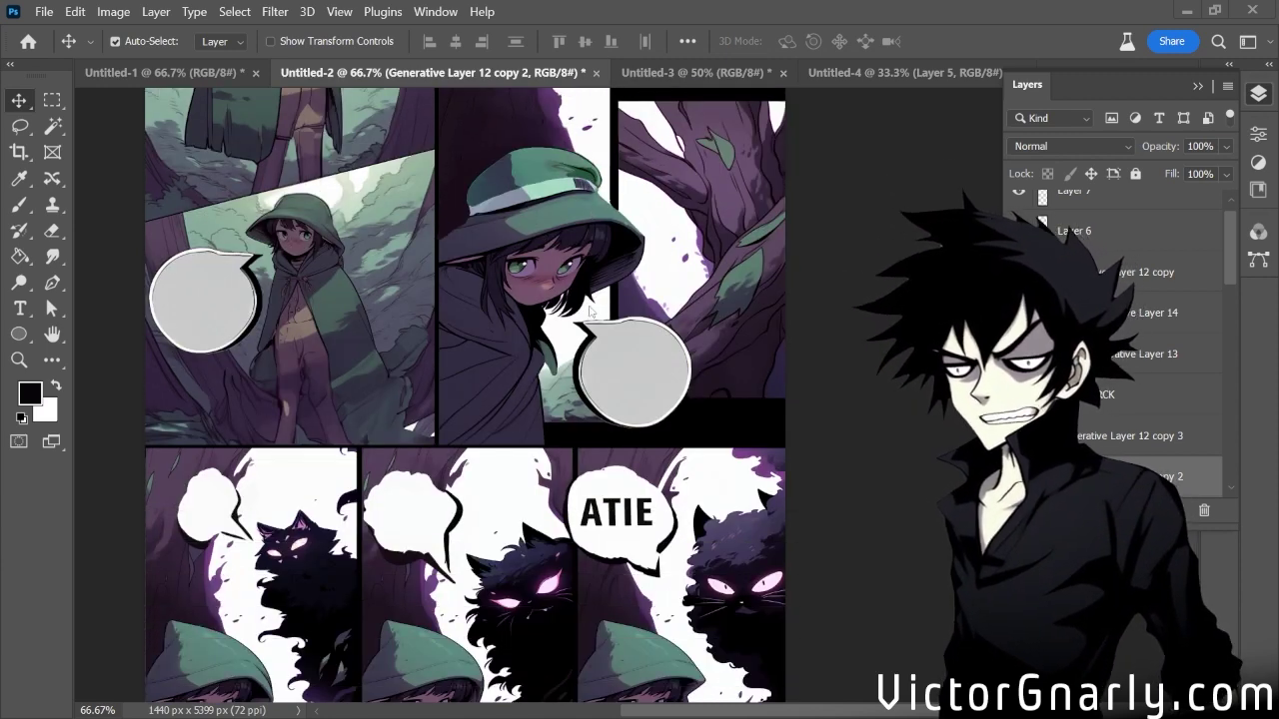
scroll(589, 305, up, 1)
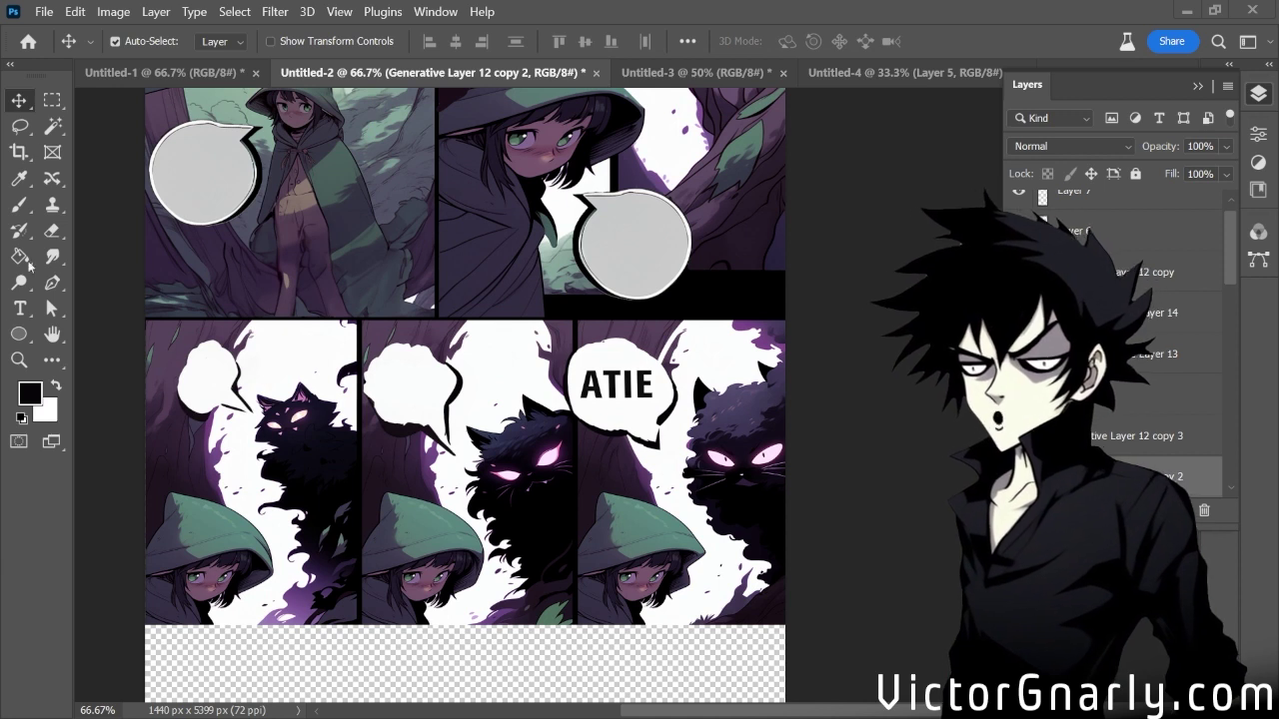
Lasso the "ATIE" lettering in the third bottom-row bubble, fill it with white on Layer 8 and clear the selection
mouse_move(601, 412)
mouse_down()
mouse_move(633, 417)
mouse_move(602, 420)
mouse_up()
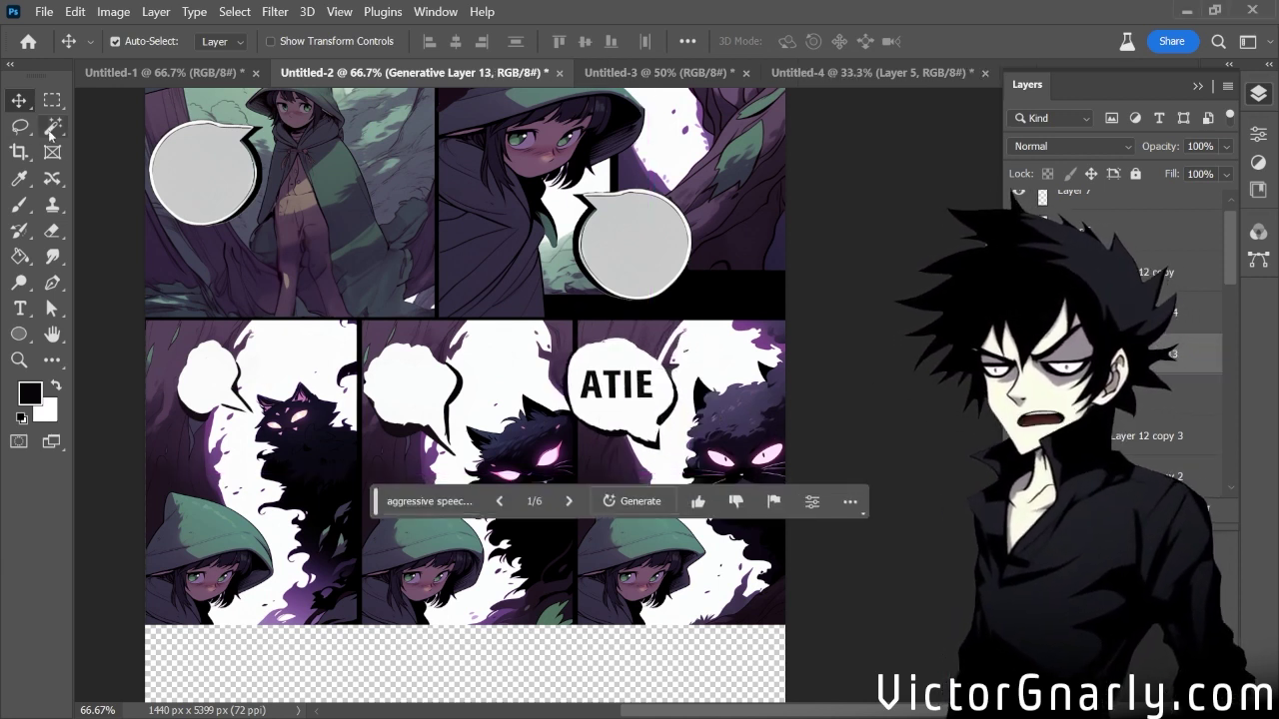
click(19, 125)
drag(606, 411, 656, 416)
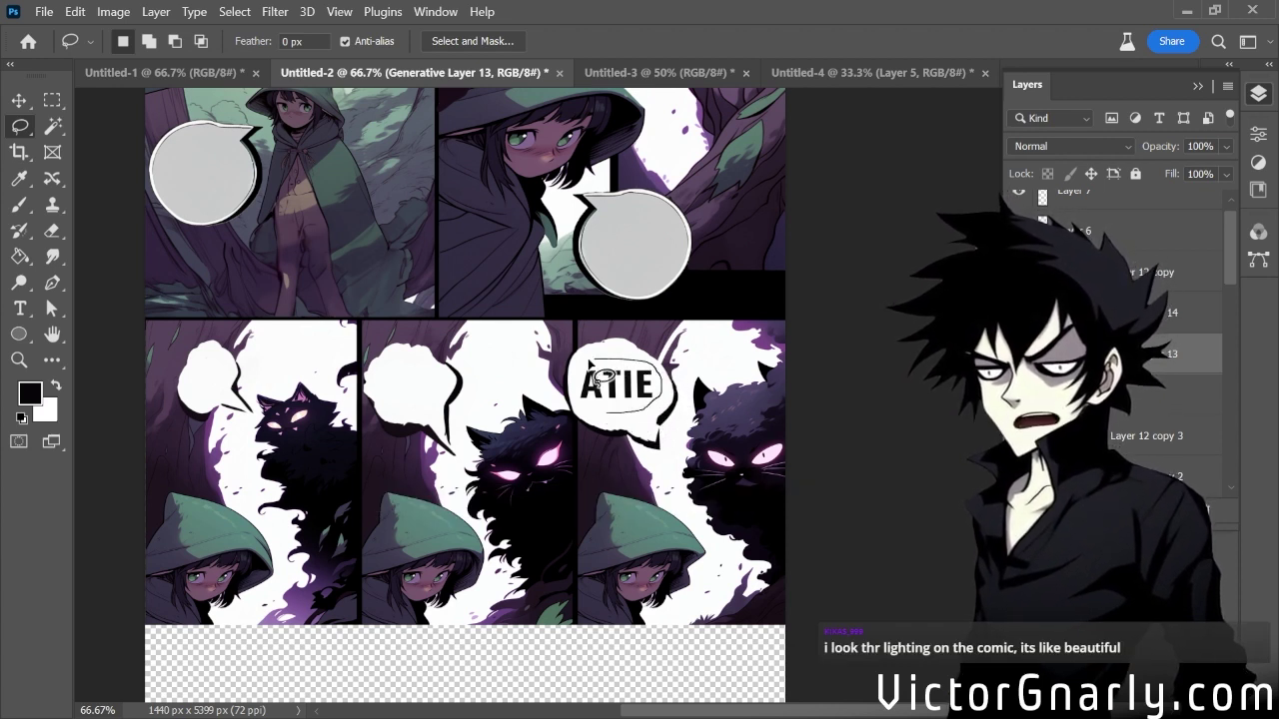
drag(599, 427, 604, 424)
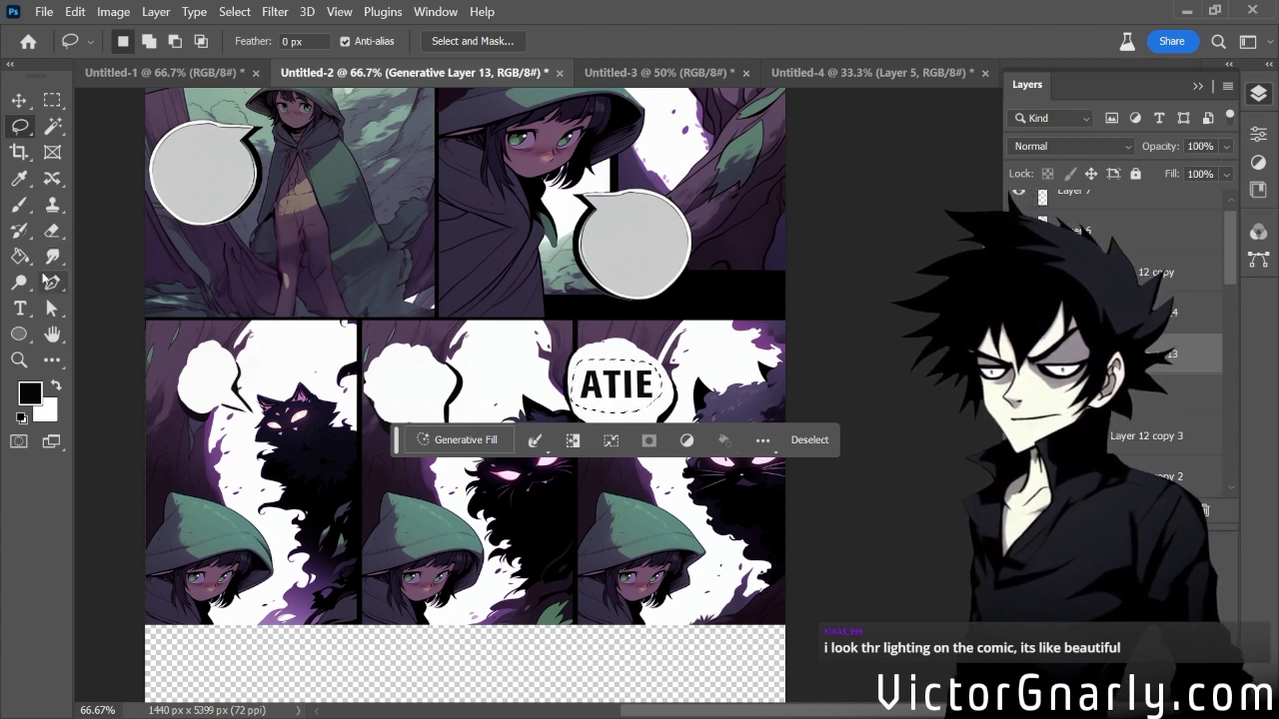
key(g)
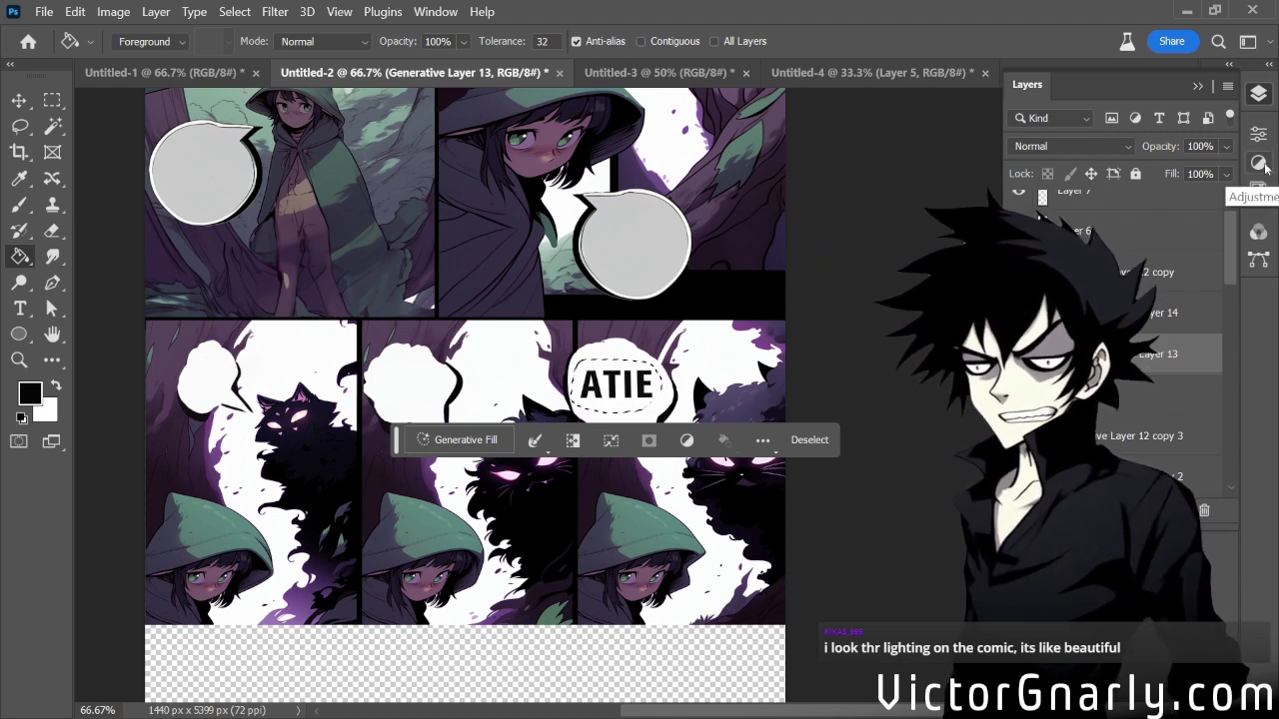
click(1262, 94)
click(1262, 94)
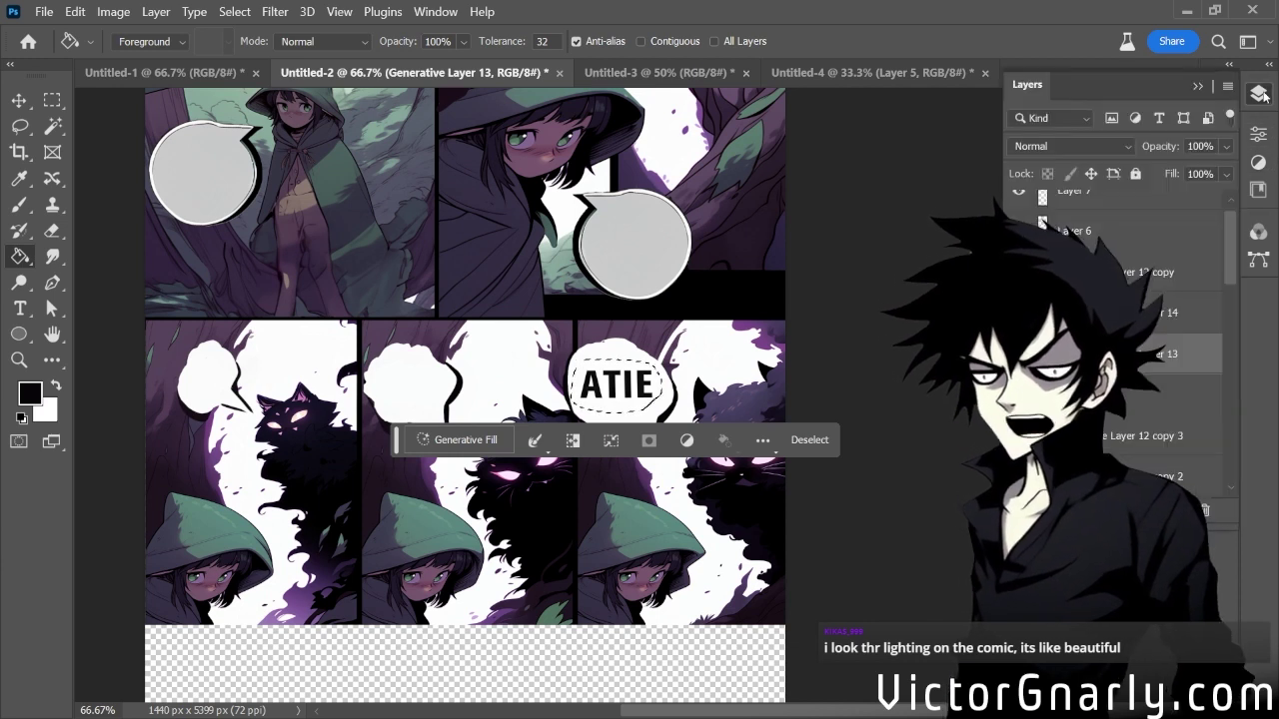
click(1099, 192)
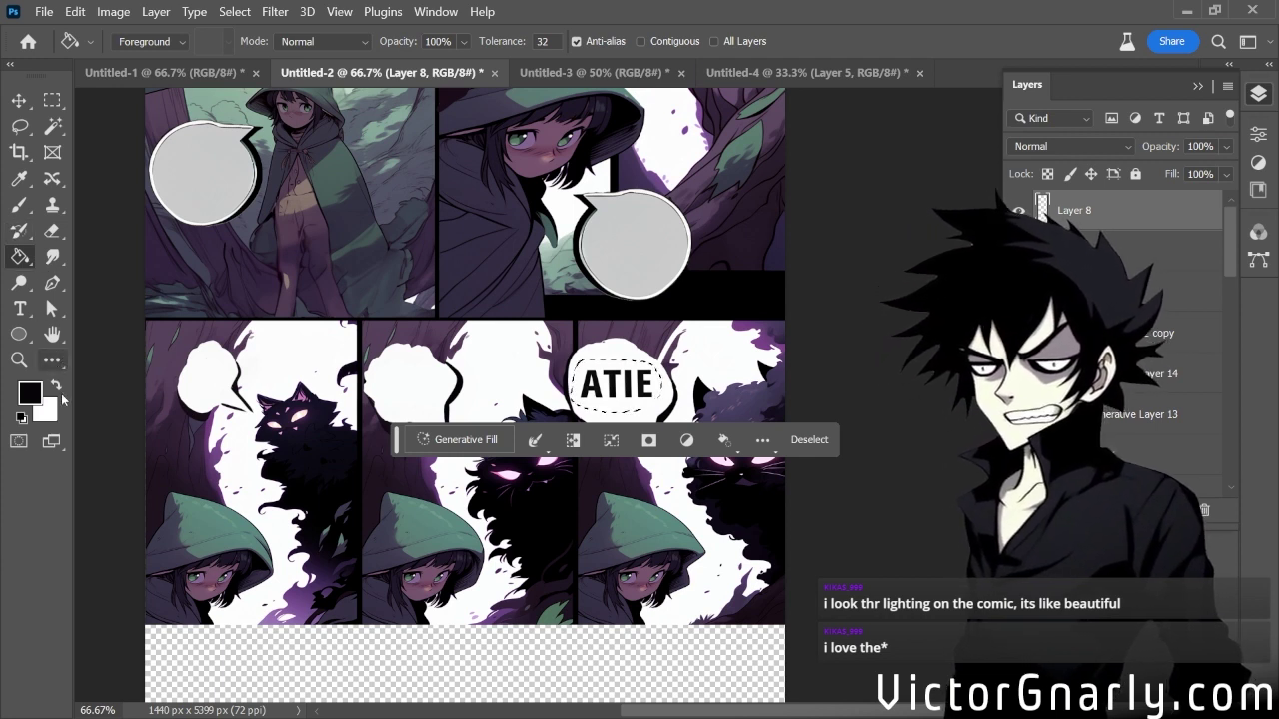
click(56, 385)
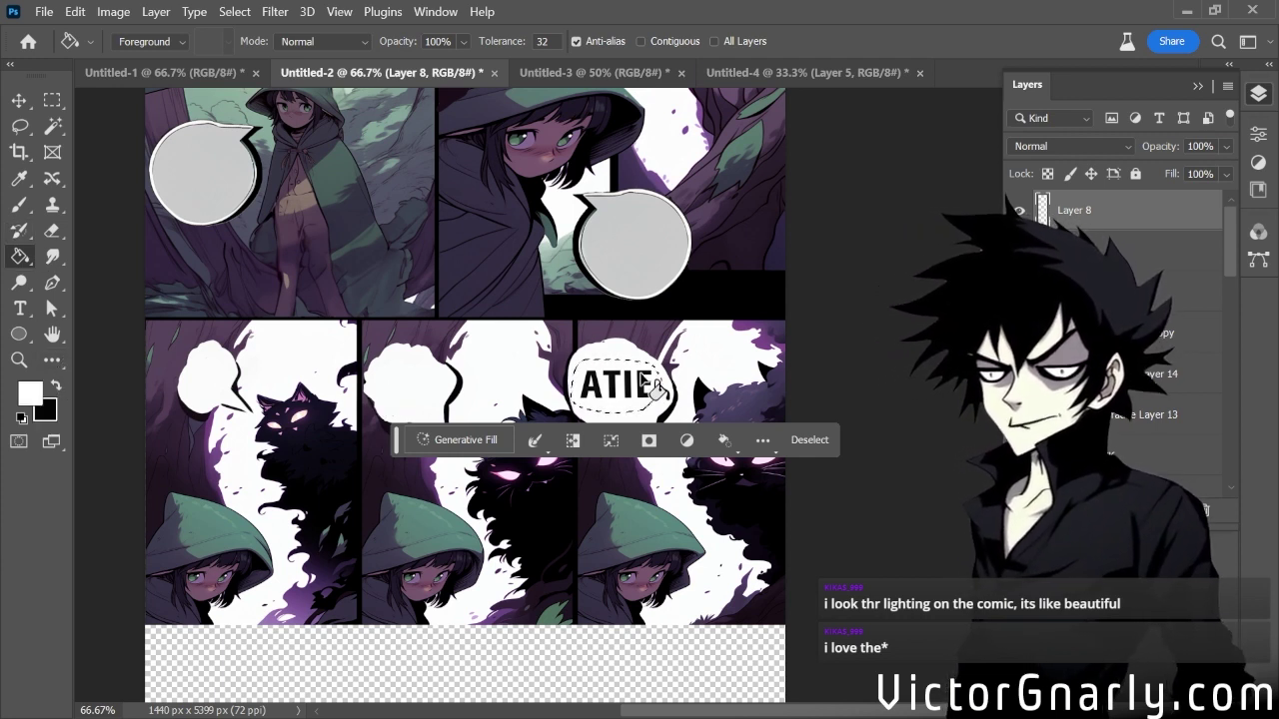
click(655, 388)
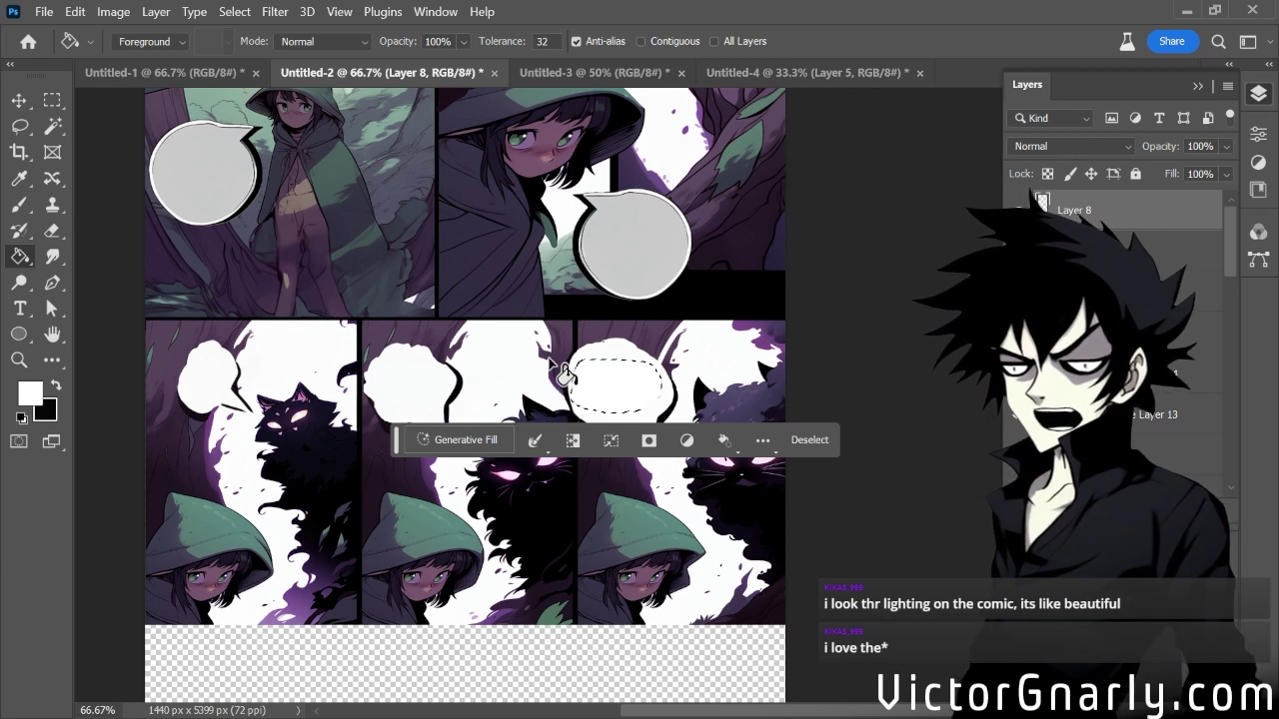
key(ctrl+d)
Examine the blank speech bubbles across the hooded girl's panels and the creature row
scroll(575, 414, up, 5)
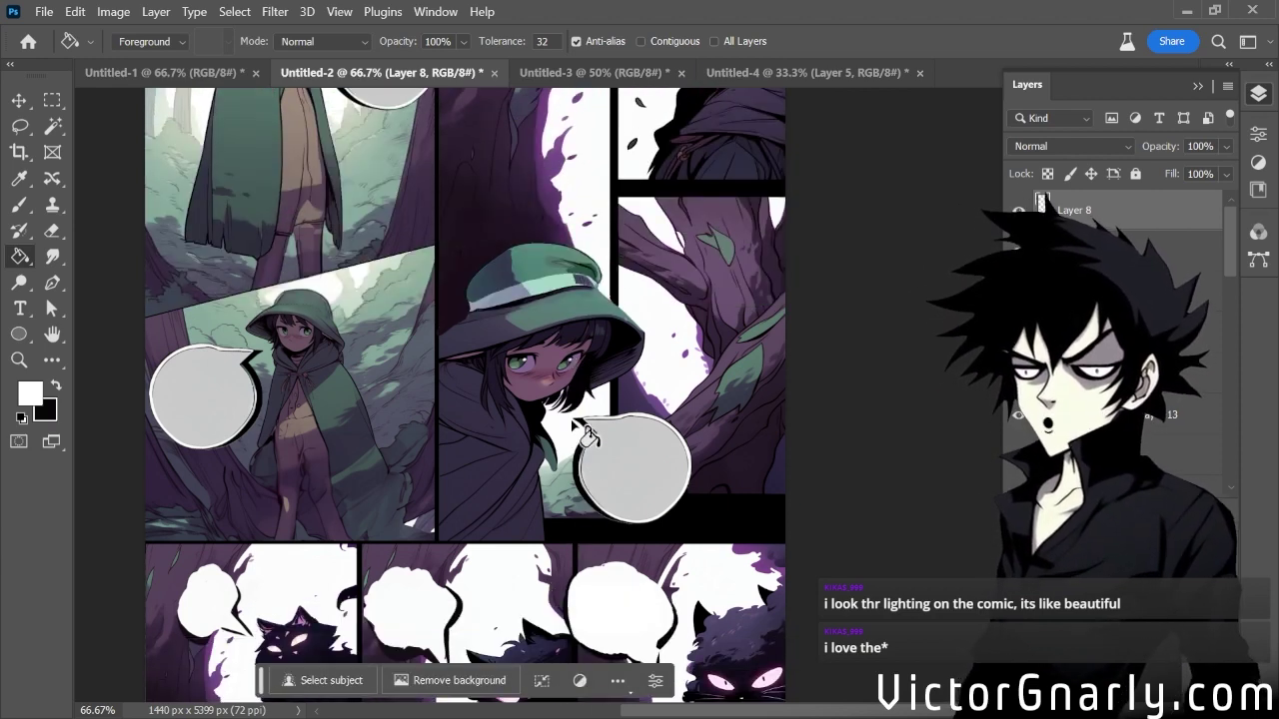
scroll(574, 424, down, 5)
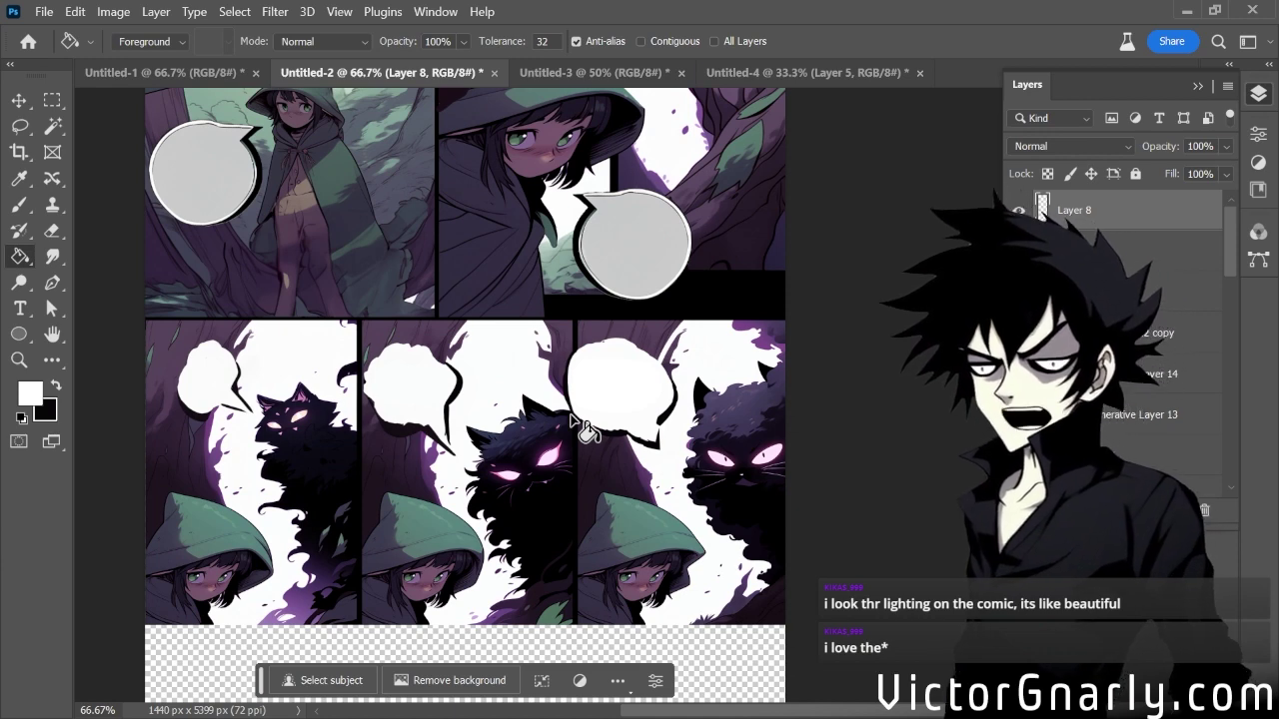
scroll(575, 419, up, 12)
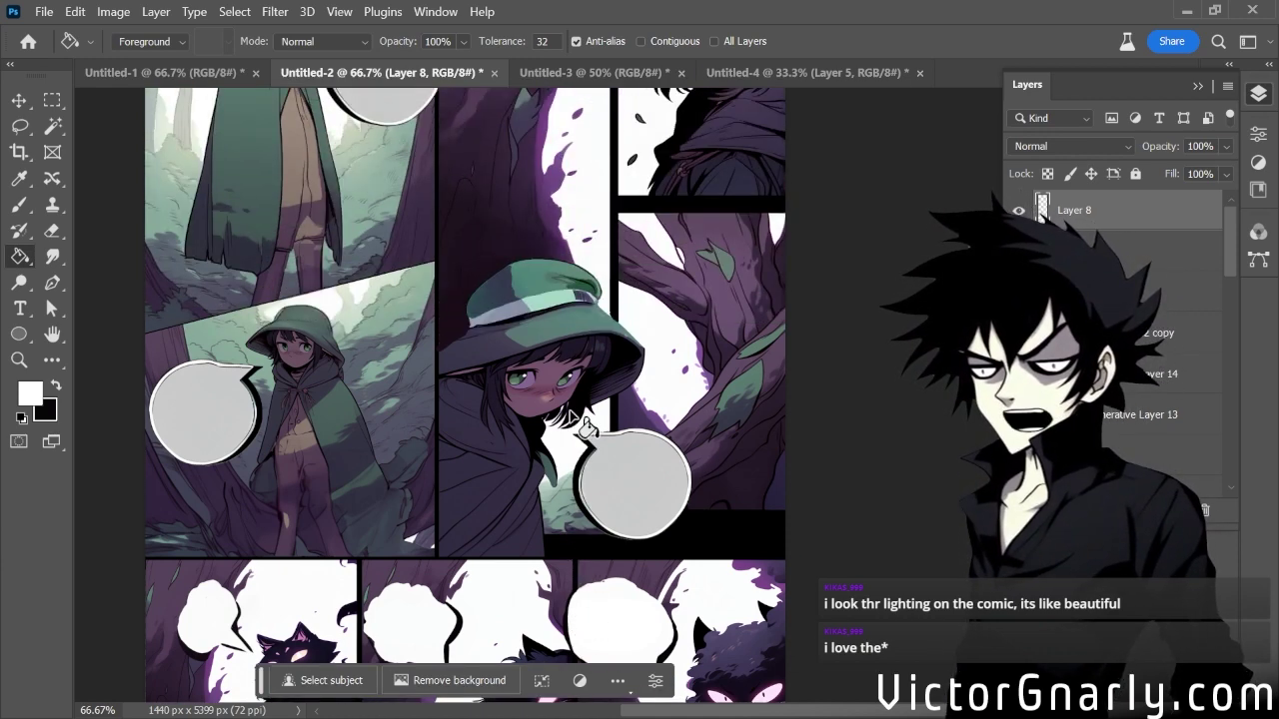
scroll(572, 412, down, 12)
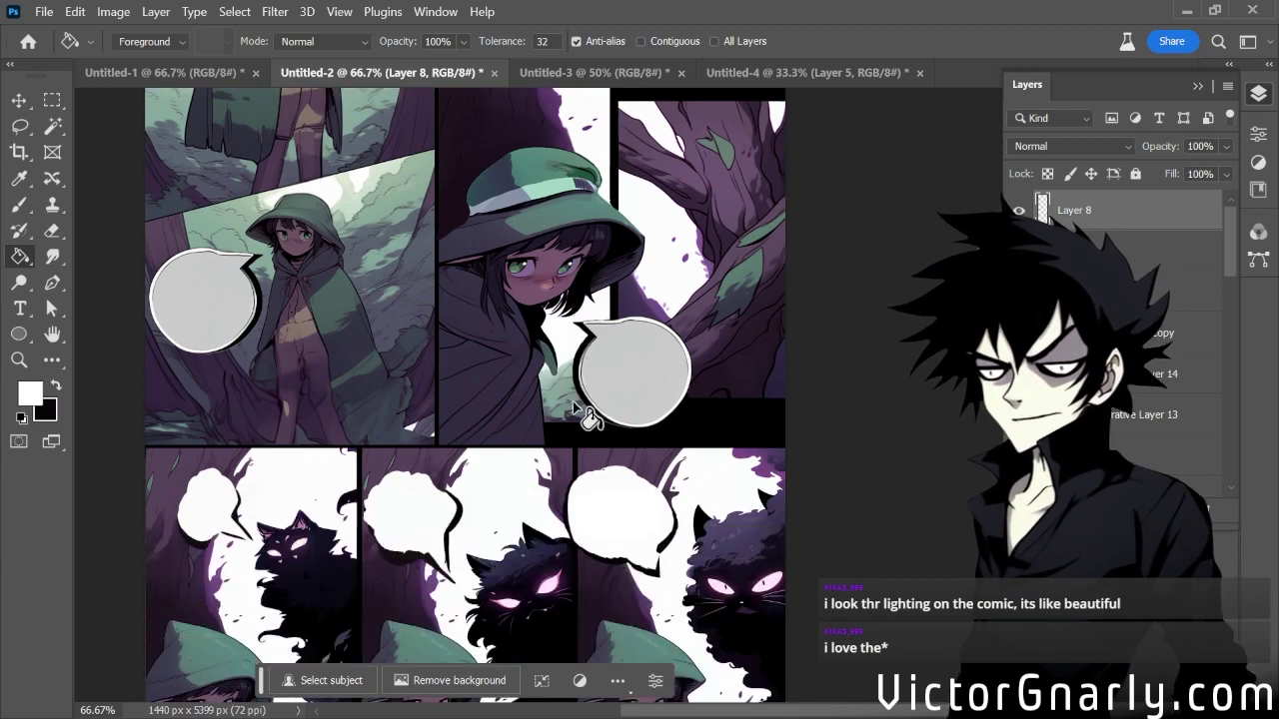
scroll(574, 410, up, 8)
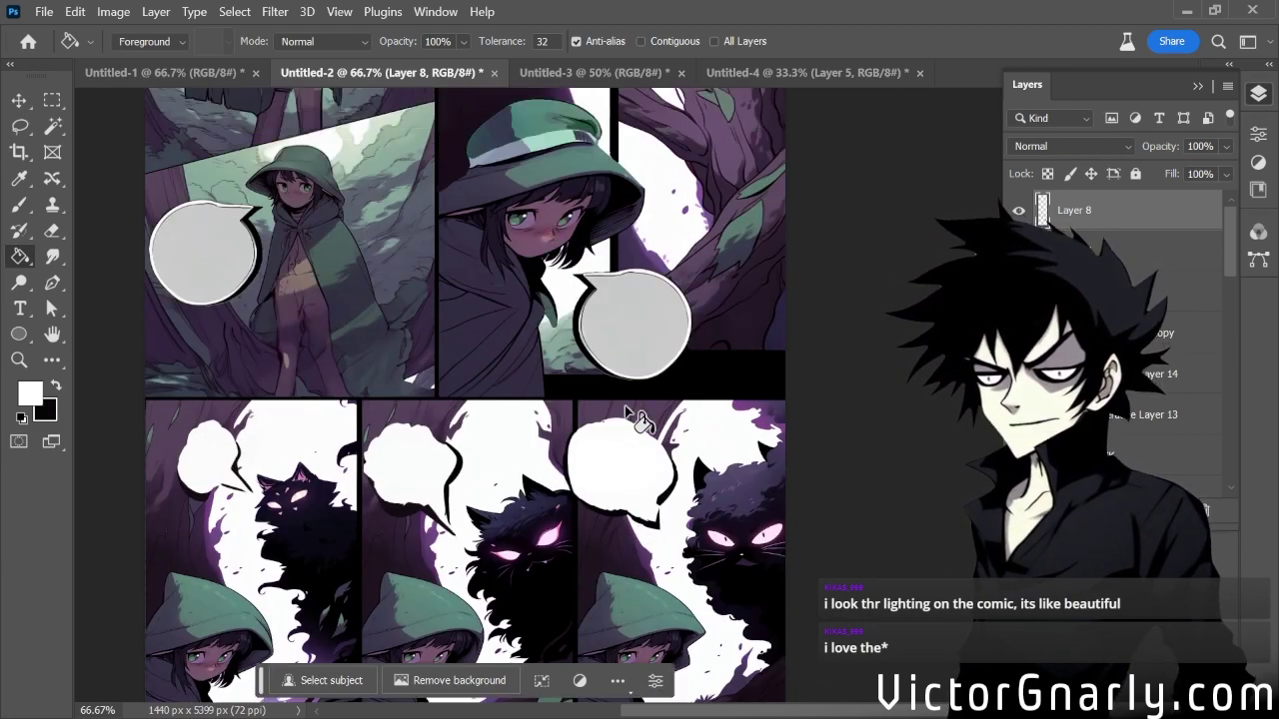
scroll(632, 415, down, 2)
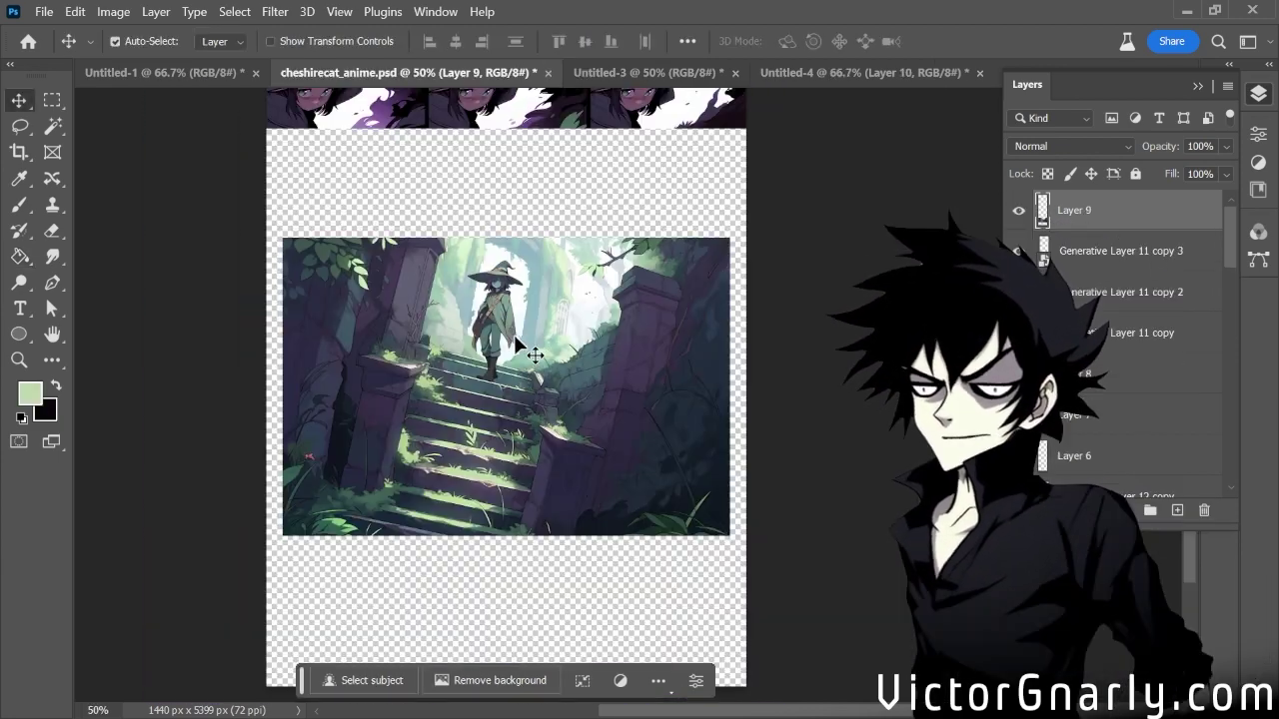
Shift the character and creature panels down the page and place the witch stairway image directly beneath the forest steps panel
scroll(556, 356, up, 2)
scroll(544, 350, down, 2)
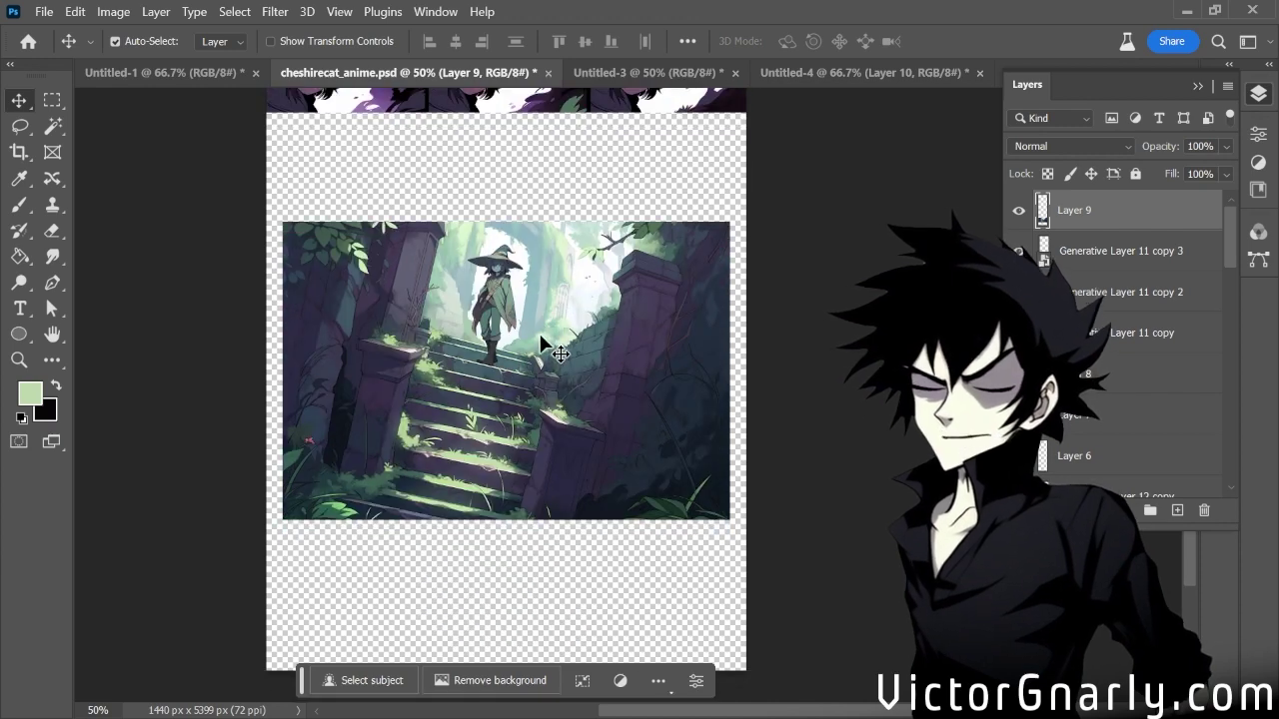
scroll(536, 326, down, 2)
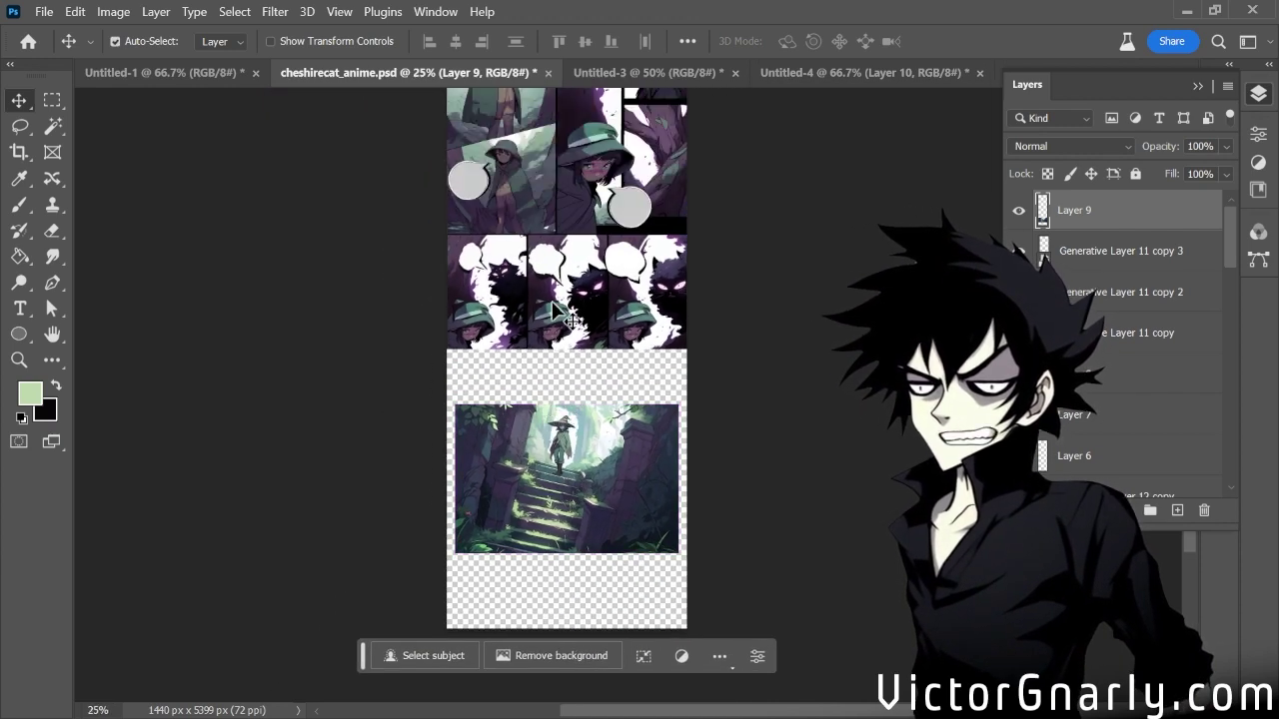
scroll(553, 304, up, 6)
scroll(536, 305, down, 3)
scroll(536, 301, down, 2)
scroll(535, 301, up, 5)
scroll(540, 312, down, 5)
scroll(585, 272, down, 2)
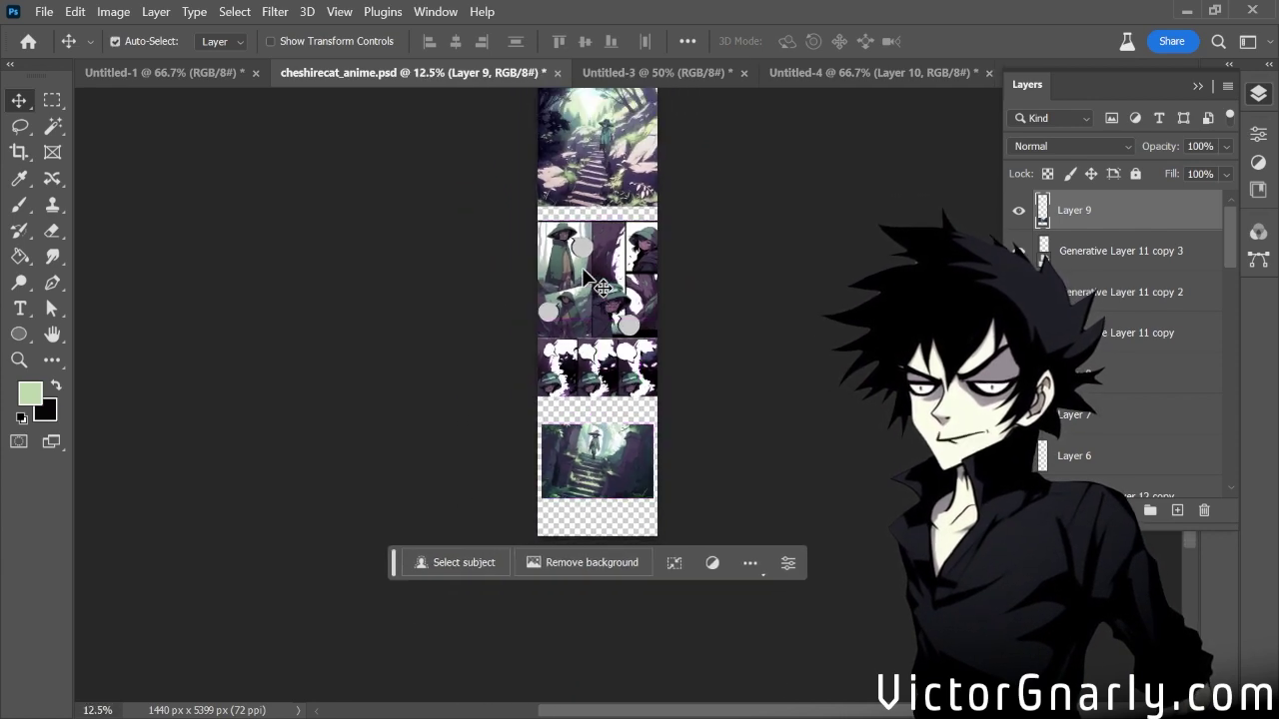
scroll(597, 284, up, 1)
drag(484, 158, 762, 423)
drag(656, 358, 658, 545)
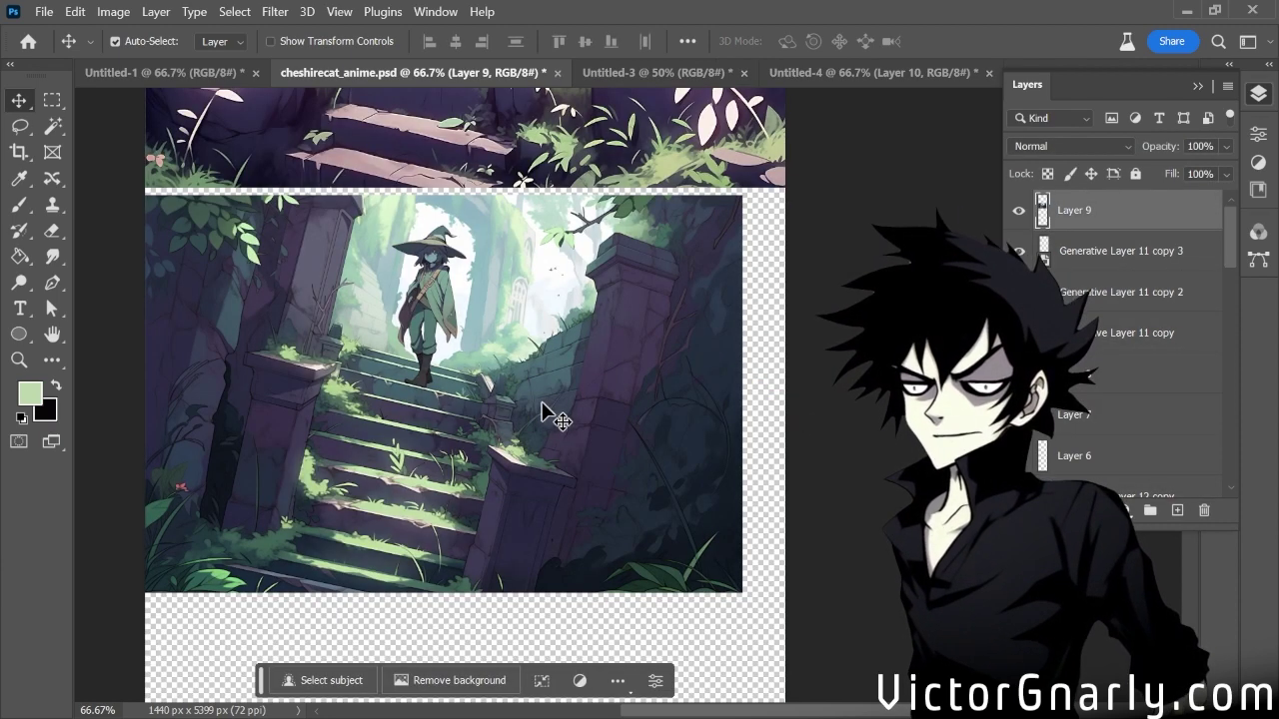
Nudge the witch stairway image sideways so it has roughly equal margins on both sides of the page
scroll(541, 409, down, 1)
drag(513, 394, 531, 393)
scroll(614, 437, up, 4)
scroll(699, 439, down, 3)
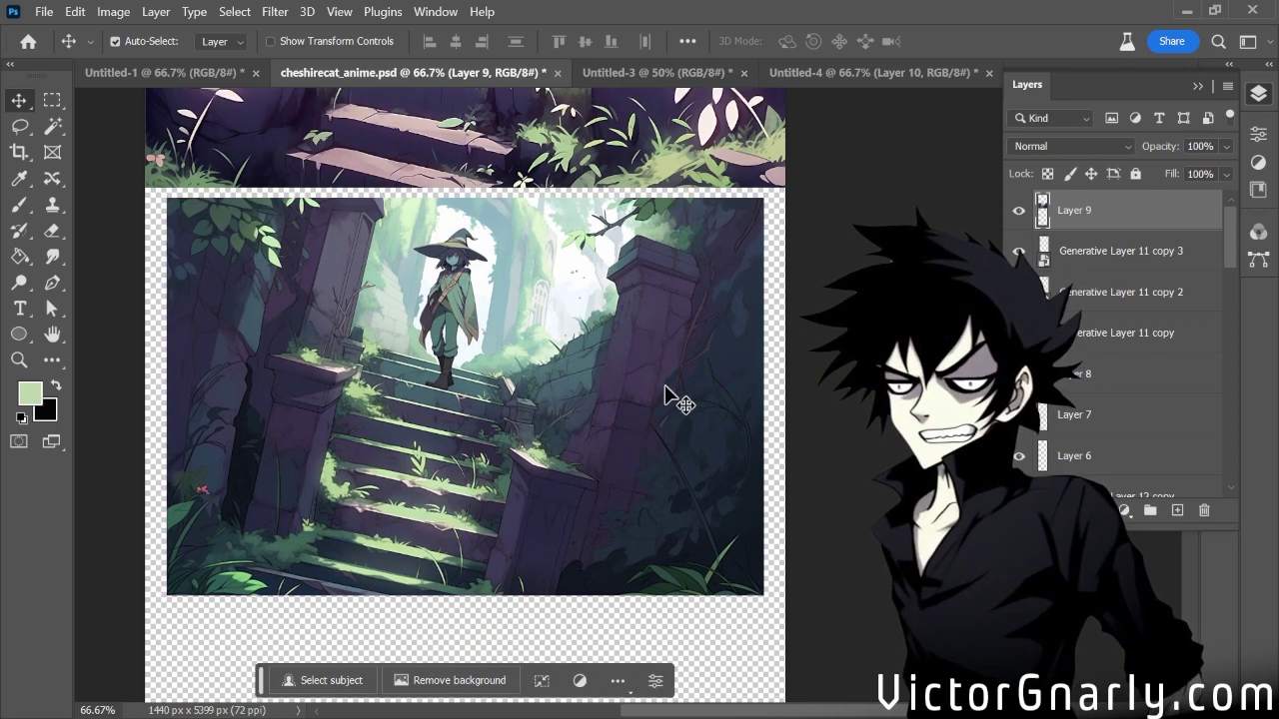
Convert Layer 9, the witch stairway image, to a smart object and open its contents for editing
scroll(714, 356, up, 1)
scroll(512, 394, up, 2)
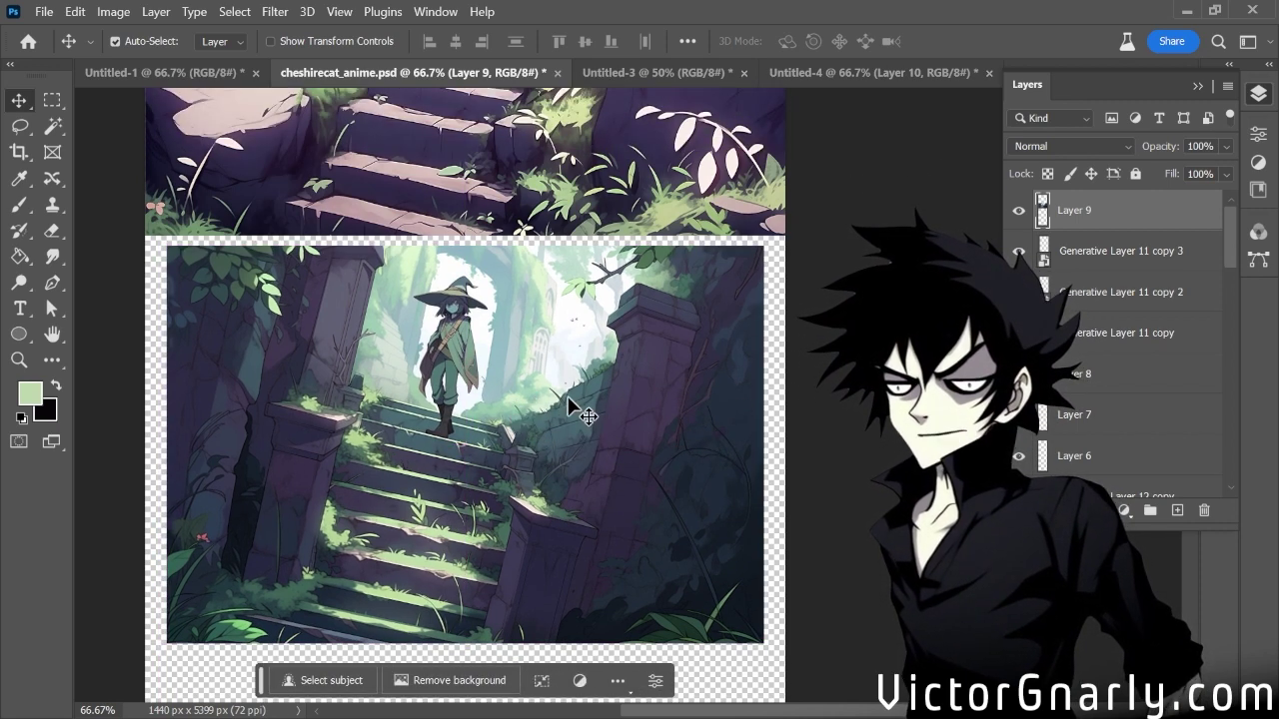
right_click(1161, 213)
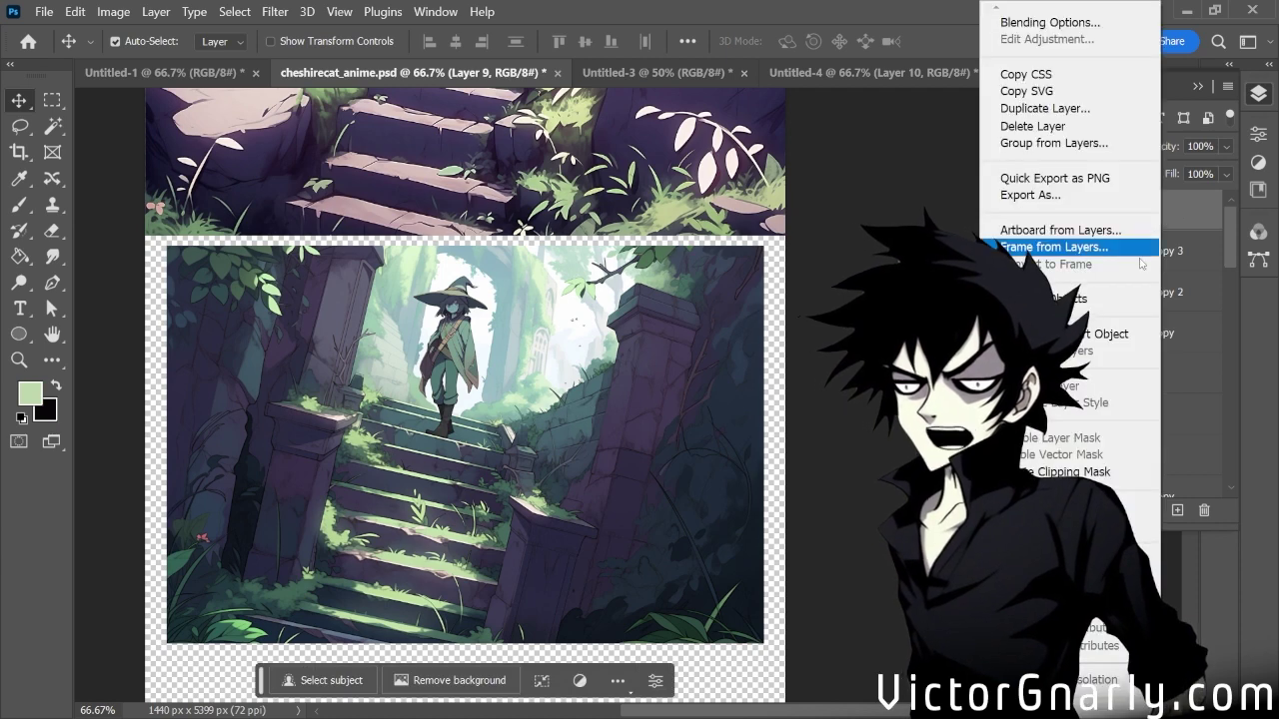
click(1110, 334)
right_click(1107, 216)
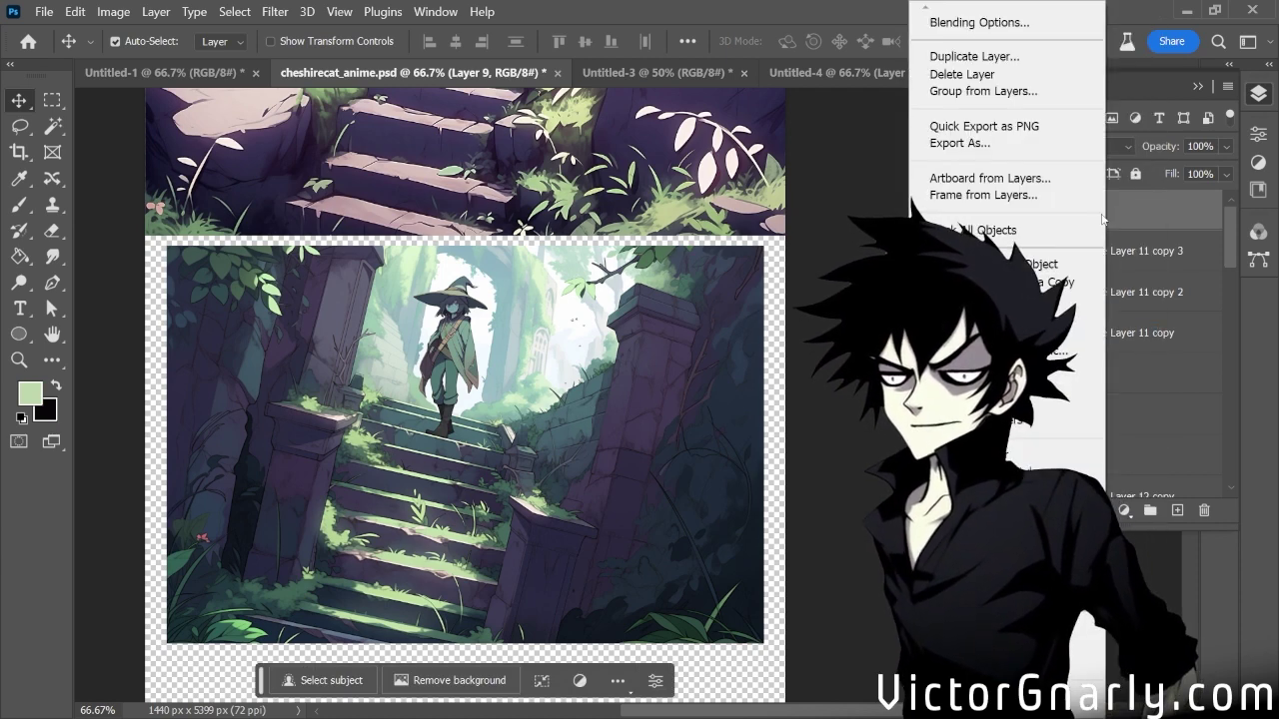
click(999, 316)
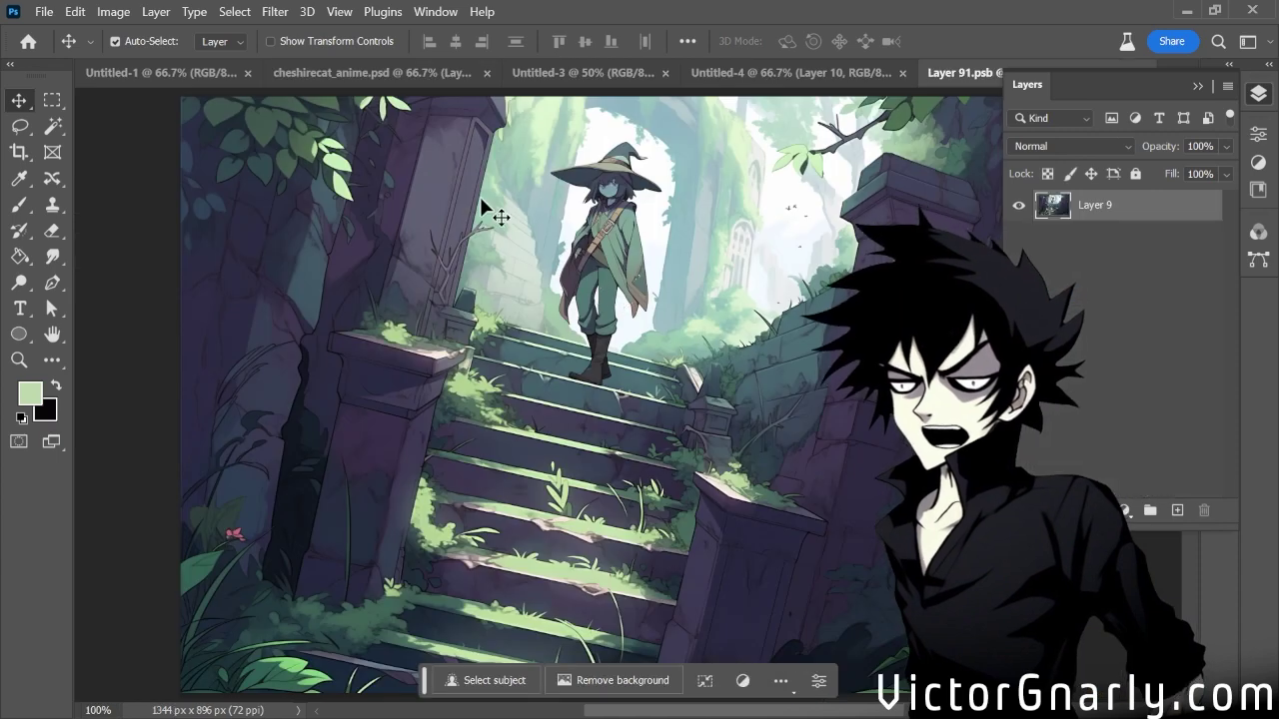
Widen the smart object's canvas on both sides to 1488 px with the Crop tool, leaving transparent strips beside the image
key(ctrl+minus)
key(ctrl+minus)
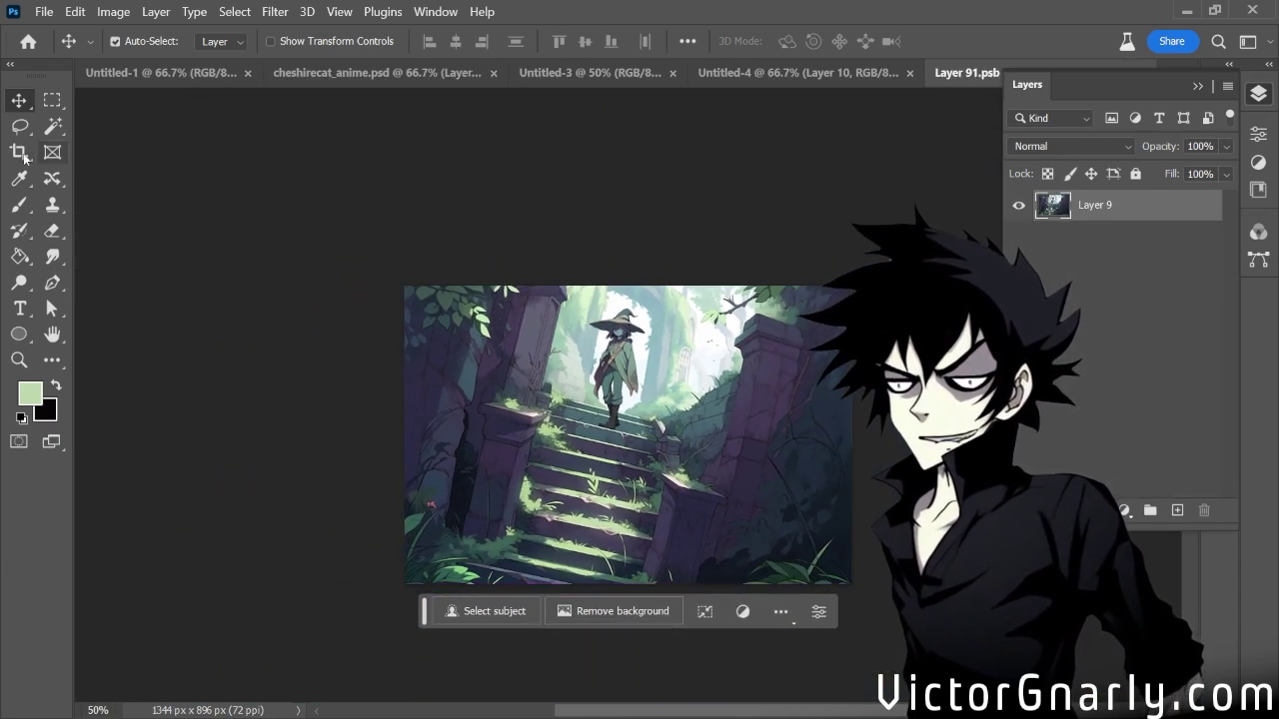
key(c)
drag(403, 435, 390, 445)
drag(861, 445, 880, 440)
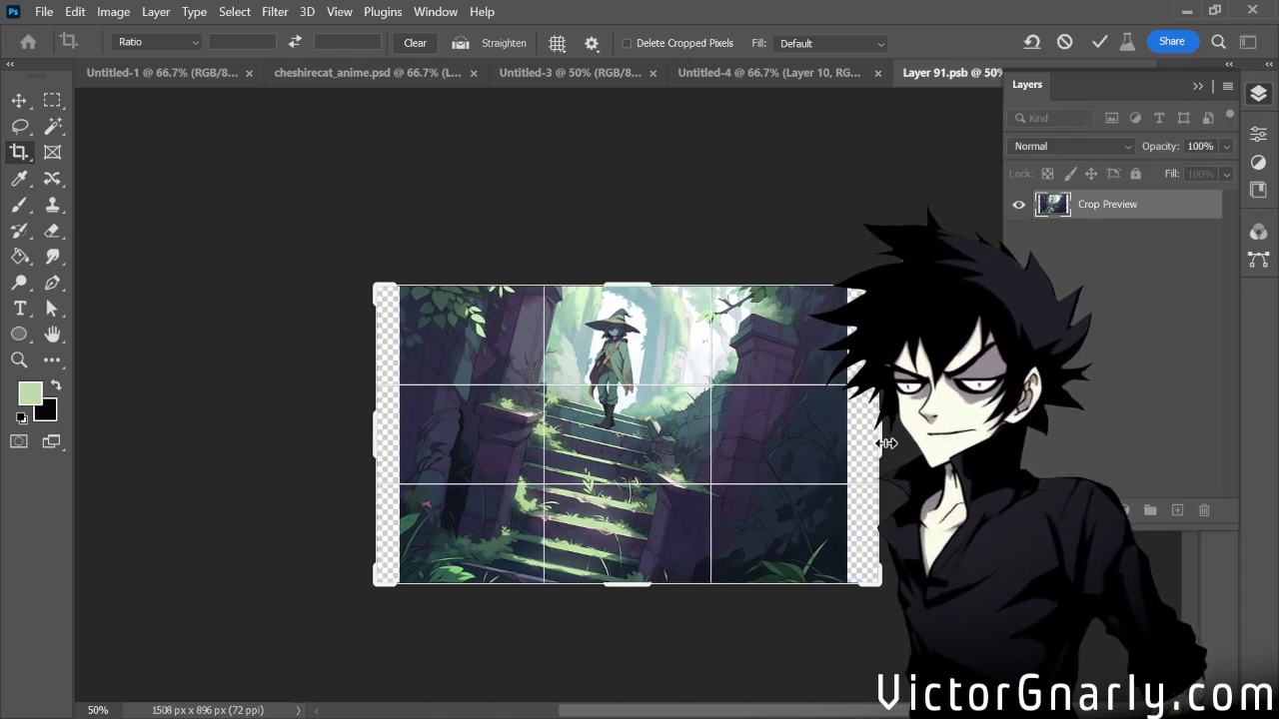
key(Return)
Select both transparent side strips with a slight overlap, fill them using Generative Fill without a prompt, and choose variation 3/3
click(52, 100)
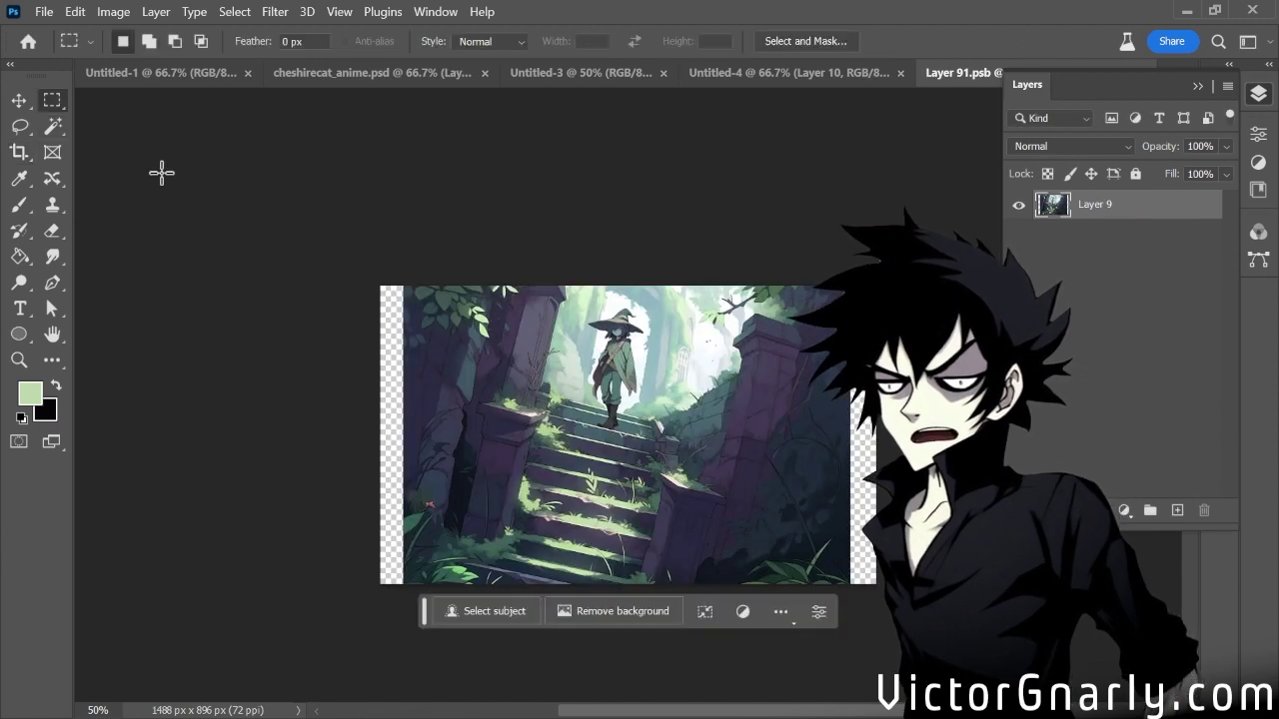
drag(380, 287, 406, 631)
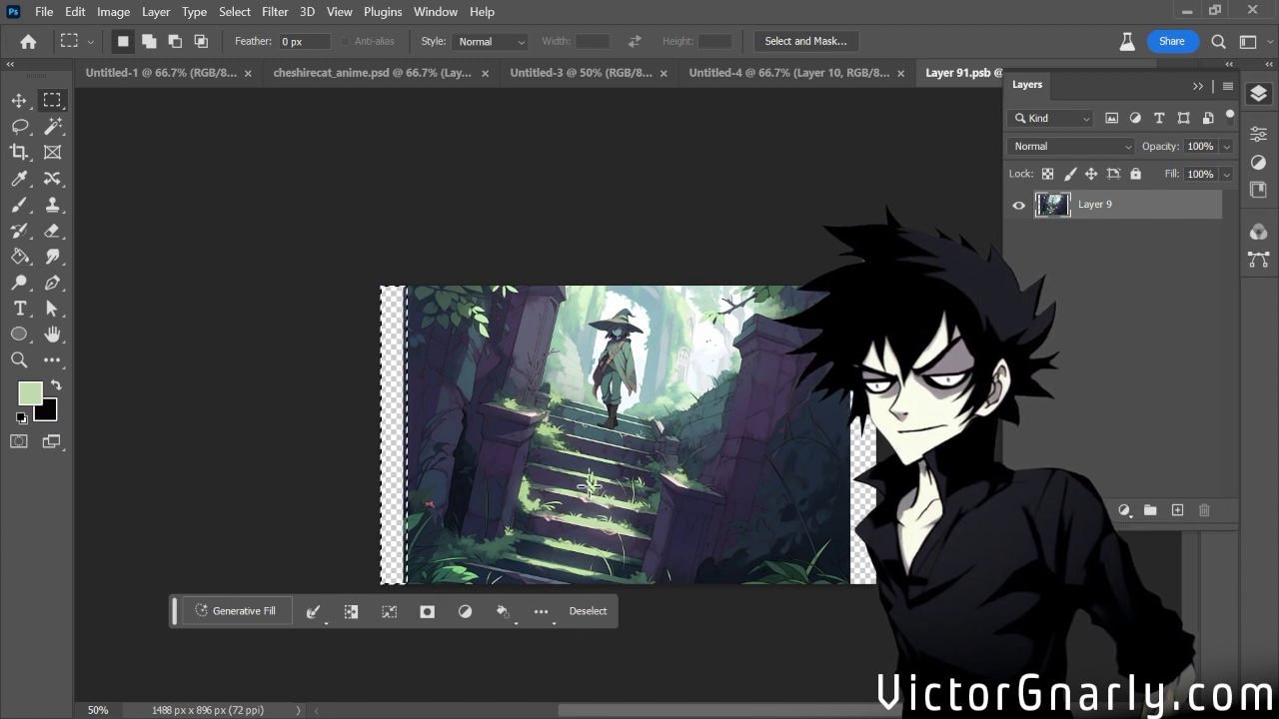
drag(848, 287, 848, 629)
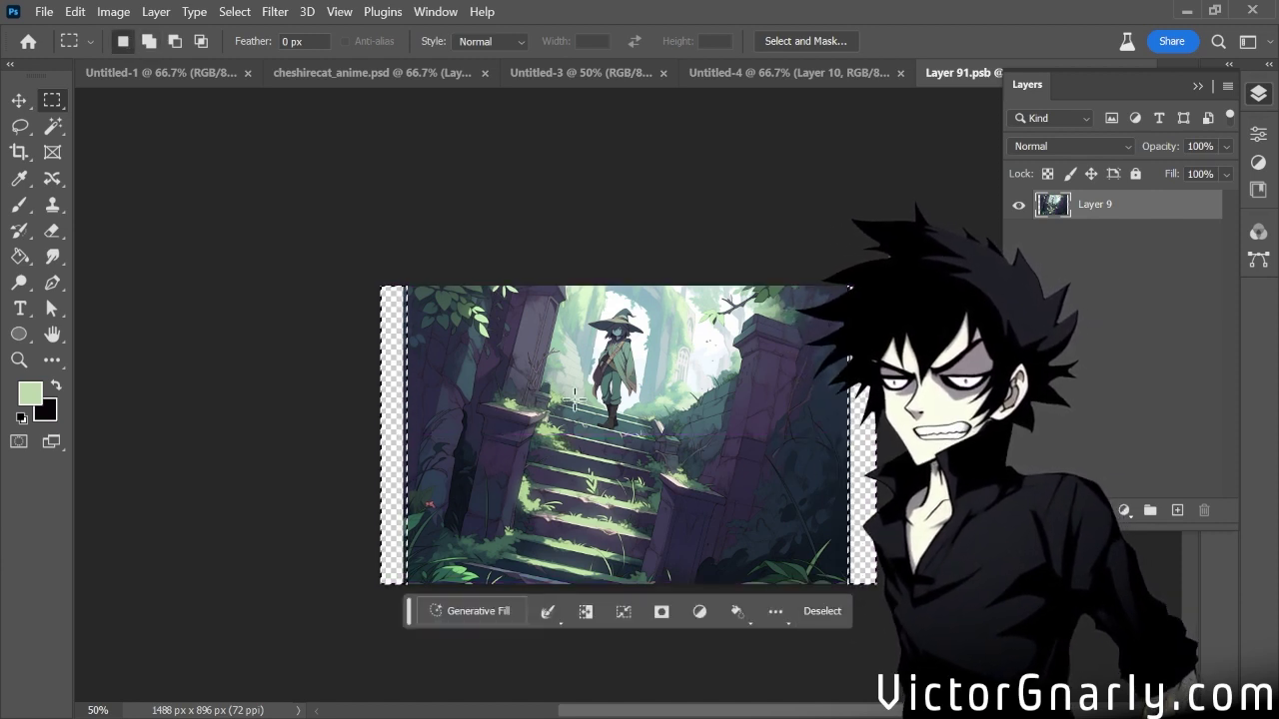
click(486, 611)
click(742, 611)
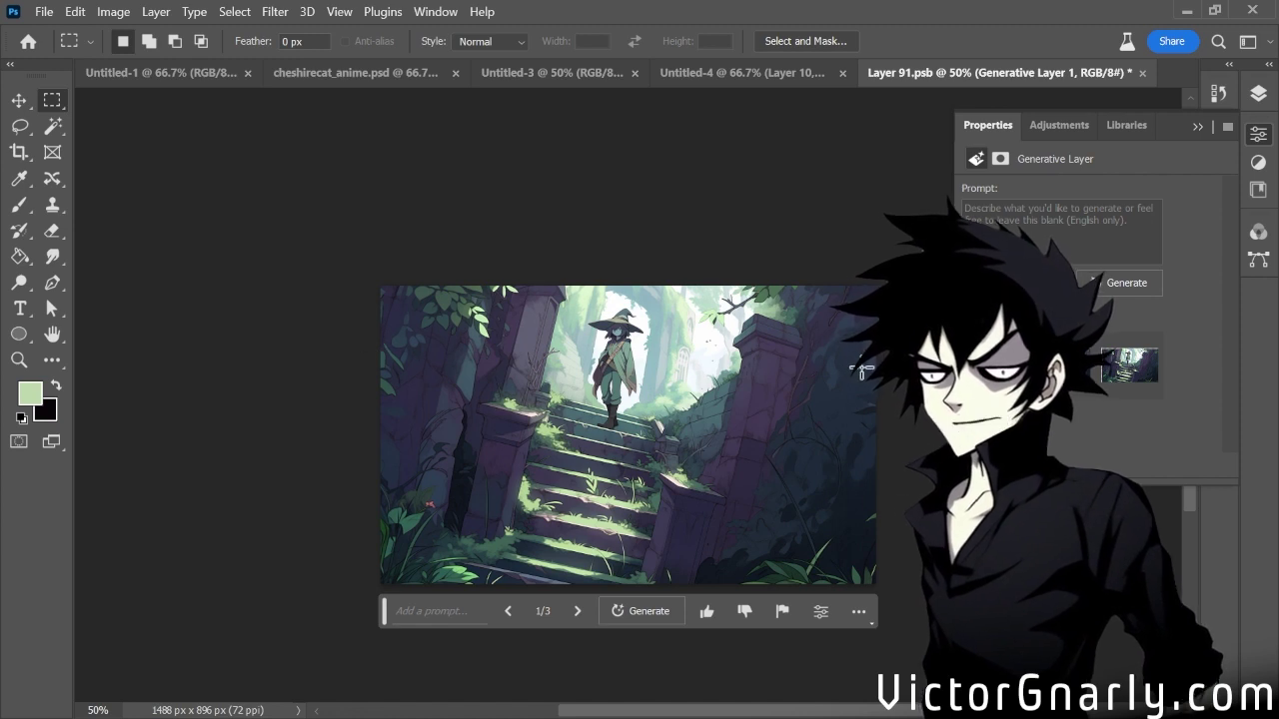
click(577, 611)
click(577, 611)
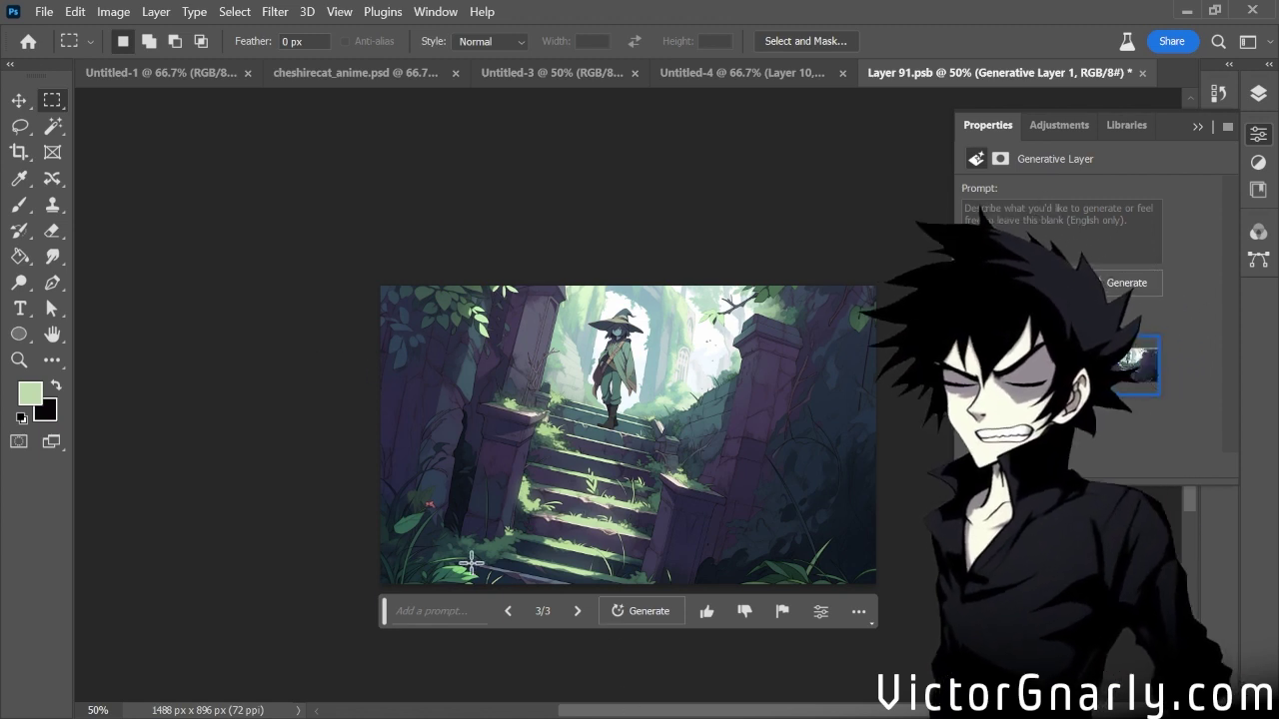
Save the widened smart object, return to cheshirecat_anime.psd and ready the Move tool for the stairway image
key(ctrl+s)
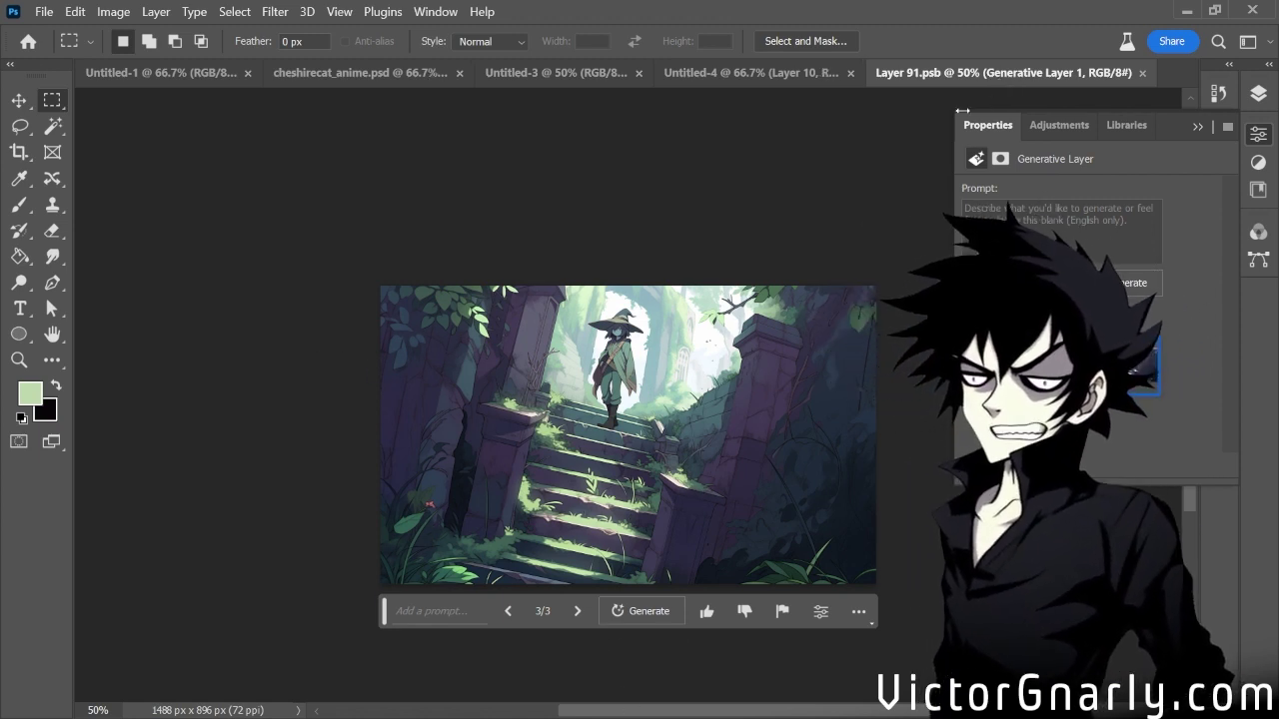
click(790, 73)
click(579, 73)
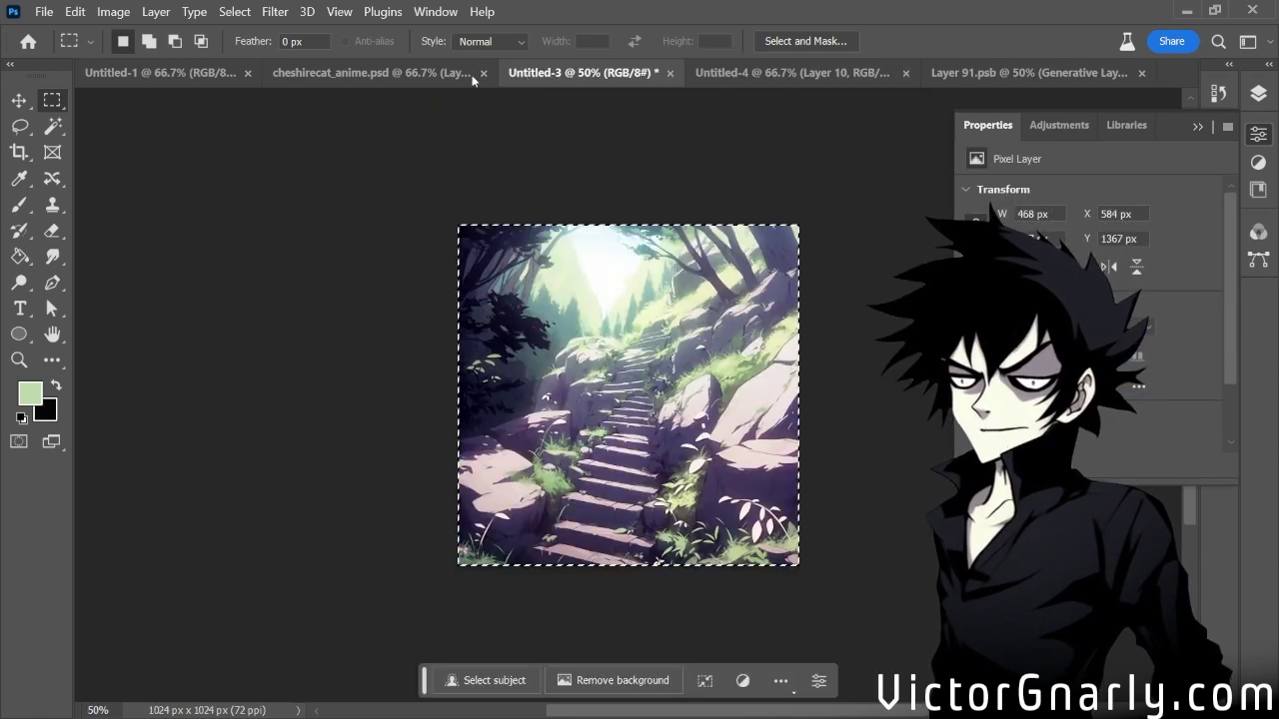
click(413, 80)
scroll(457, 316, down, 1)
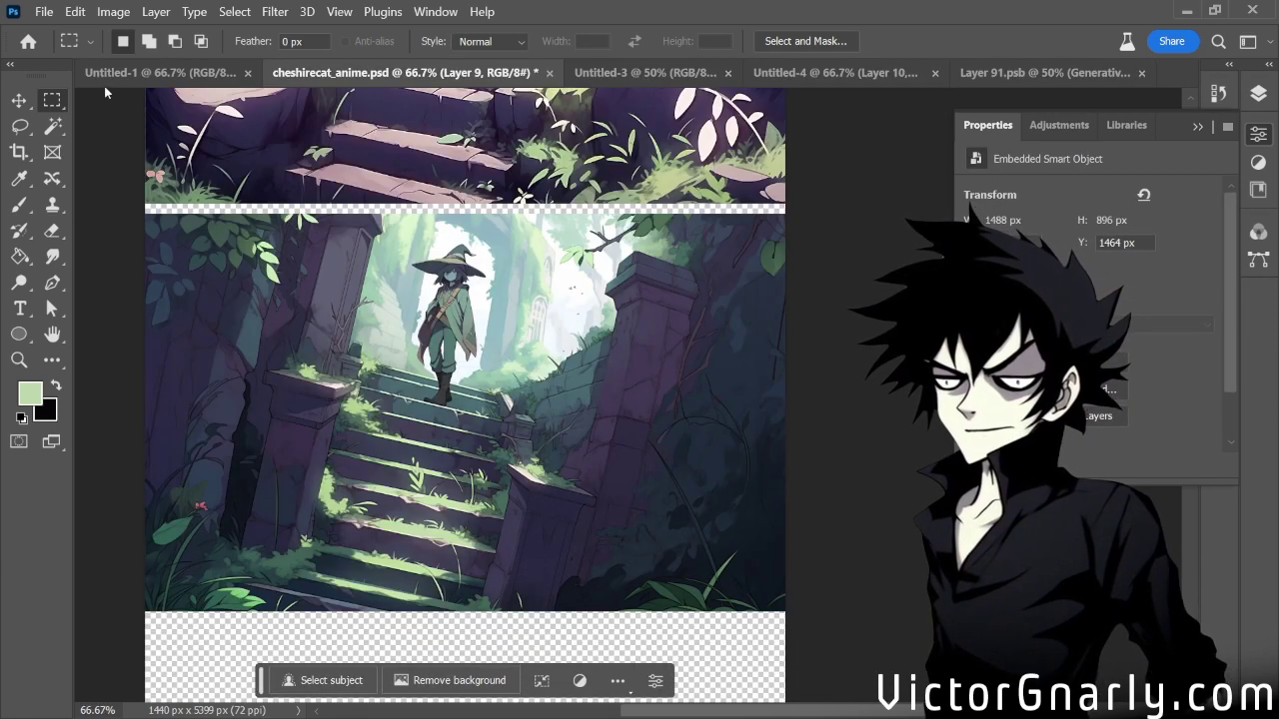
key(v)
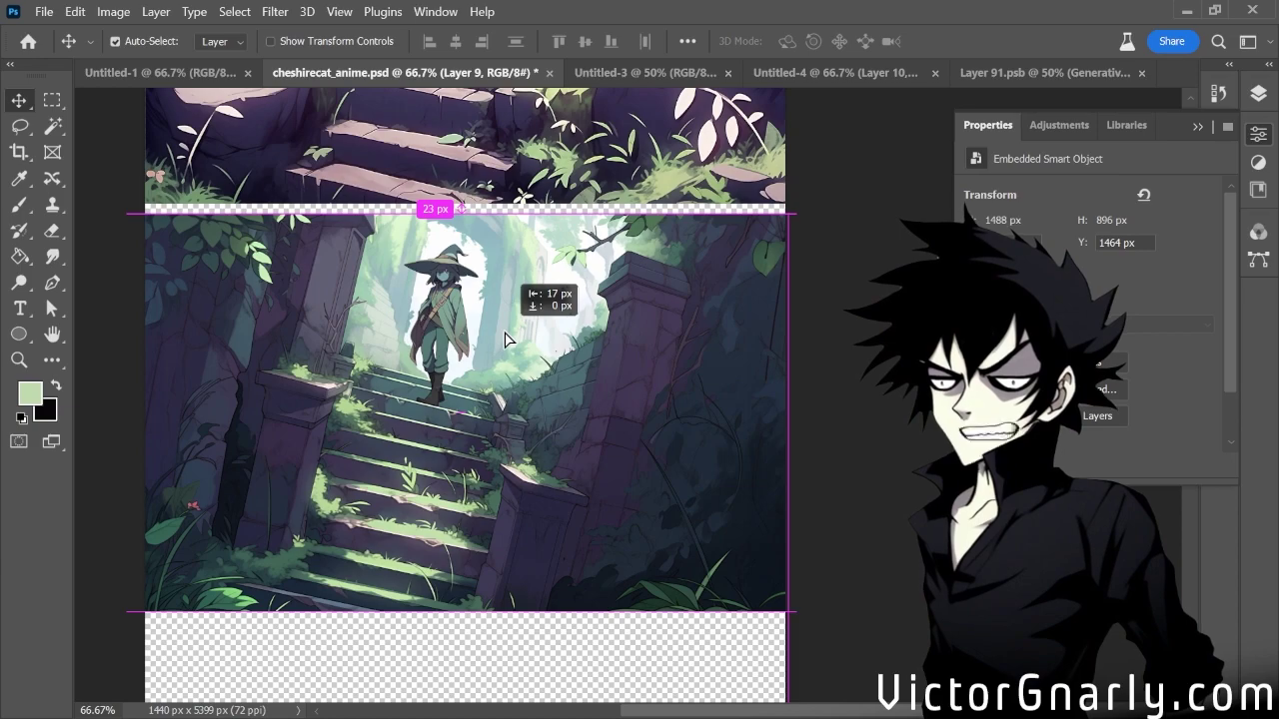
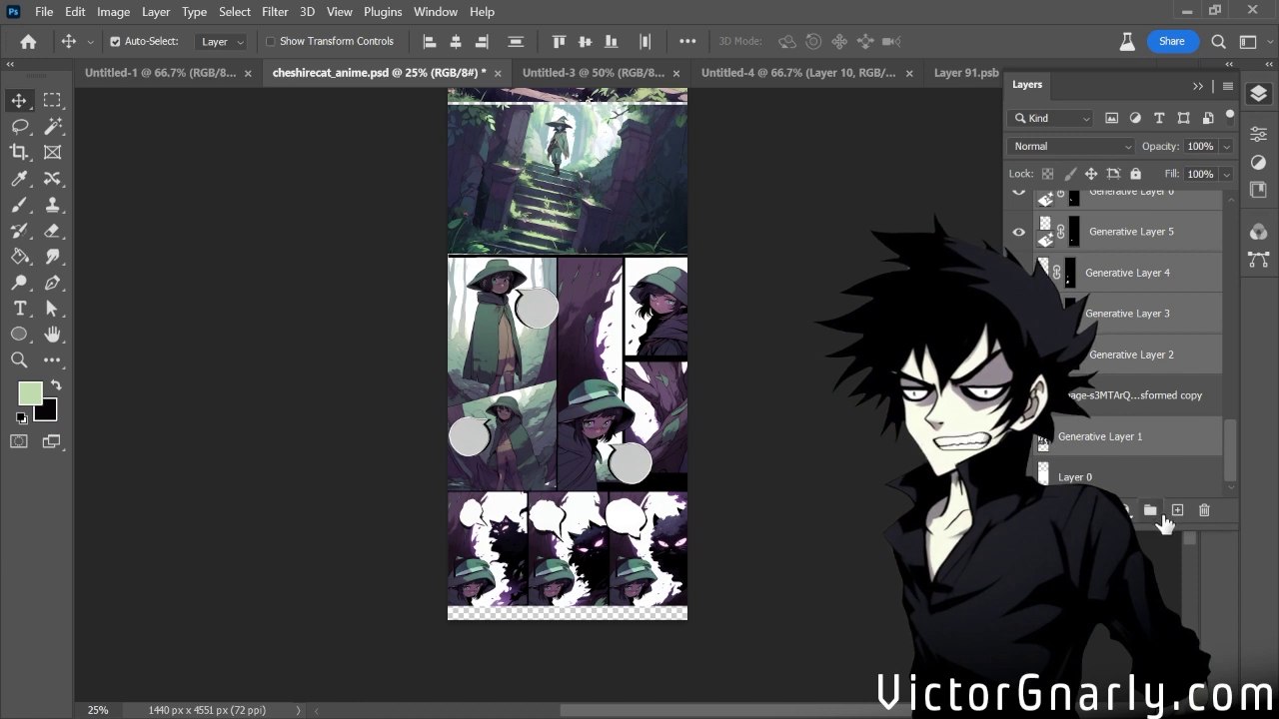
Group the selected speech-bubble and cat panel layers and name the group "page2"
click(1150, 512)
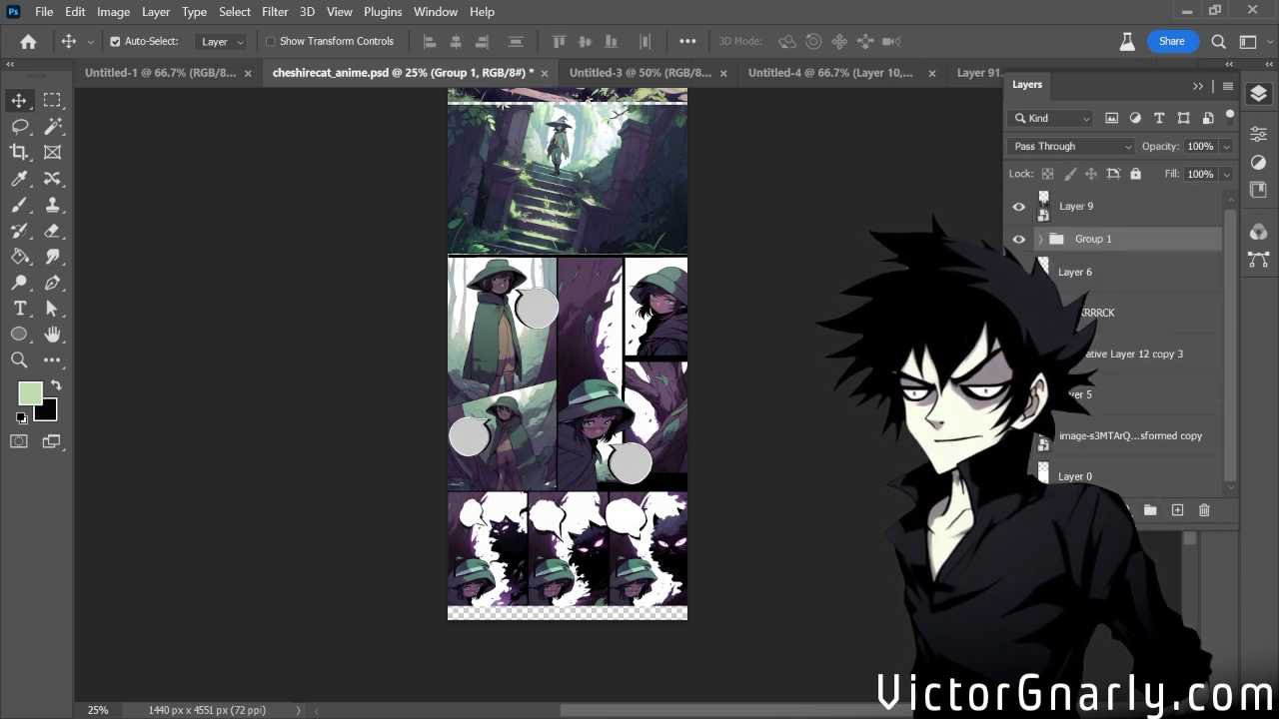
double_click(1091, 240)
text(page2)
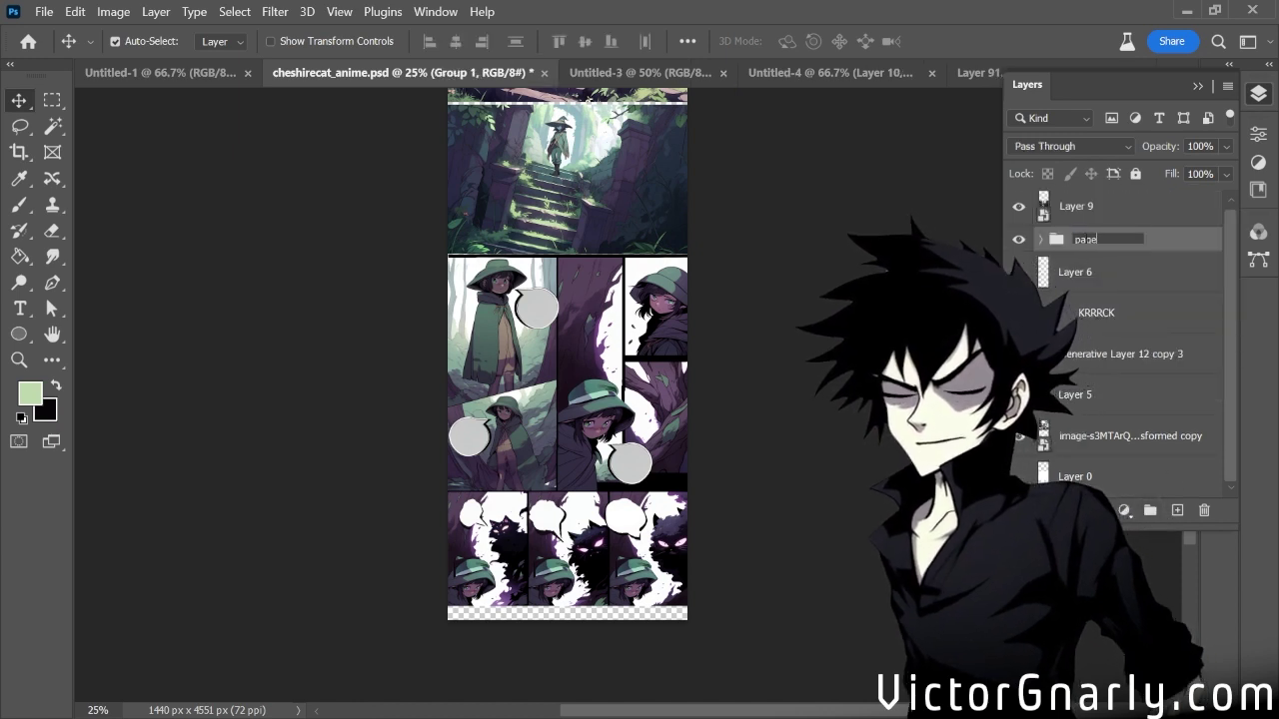
key(Return)
Select both stairway images, put them in their own layer group and name it "page"
scroll(566, 432, up, 3)
scroll(567, 431, up, 7)
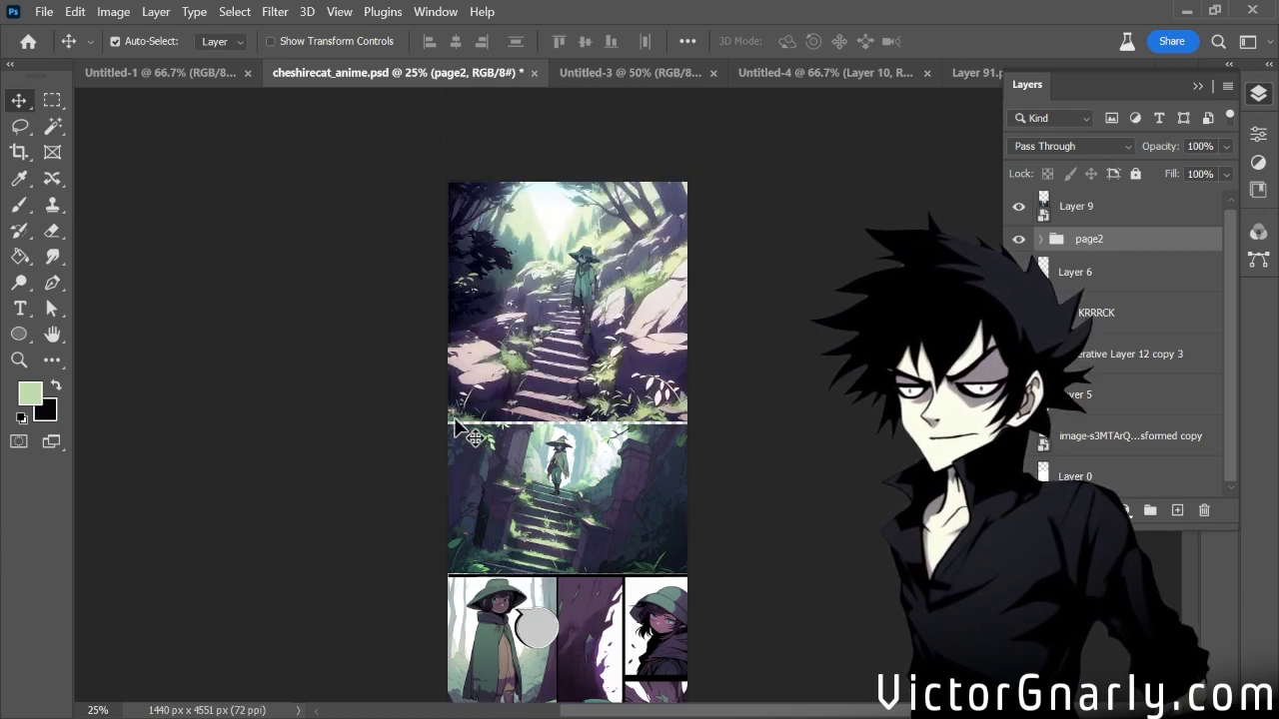
drag(349, 157, 809, 570)
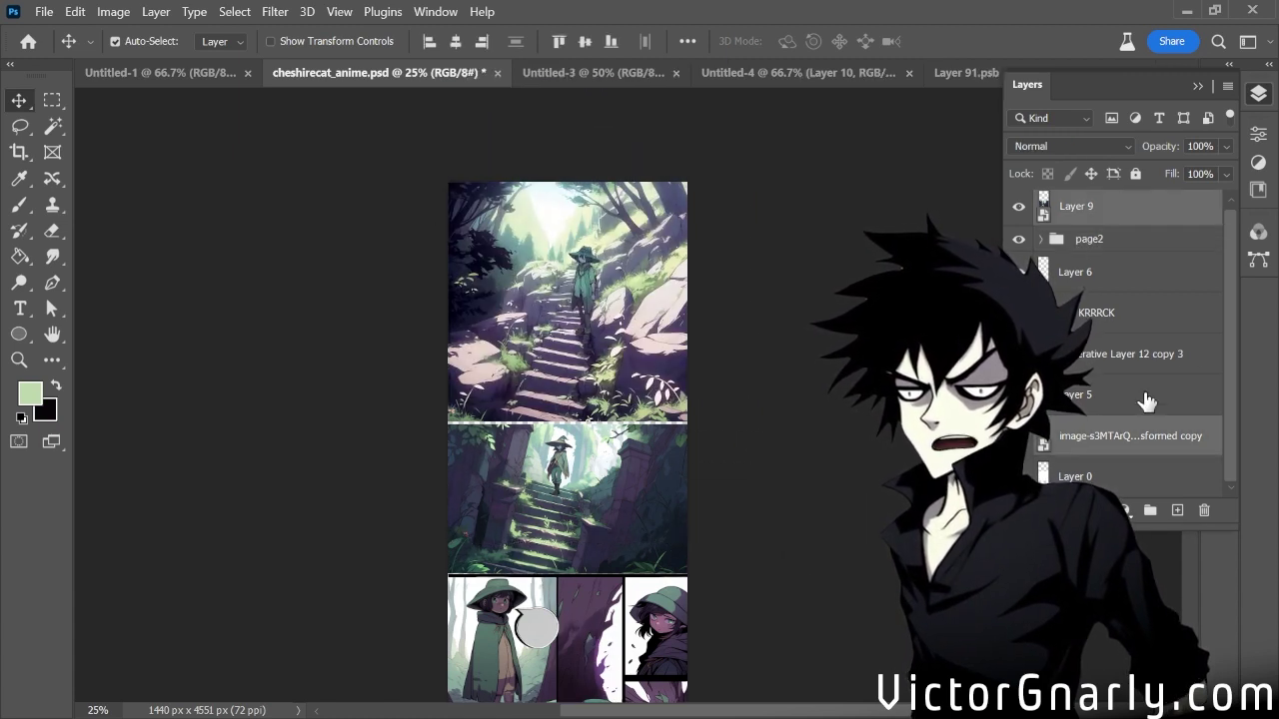
click(1150, 511)
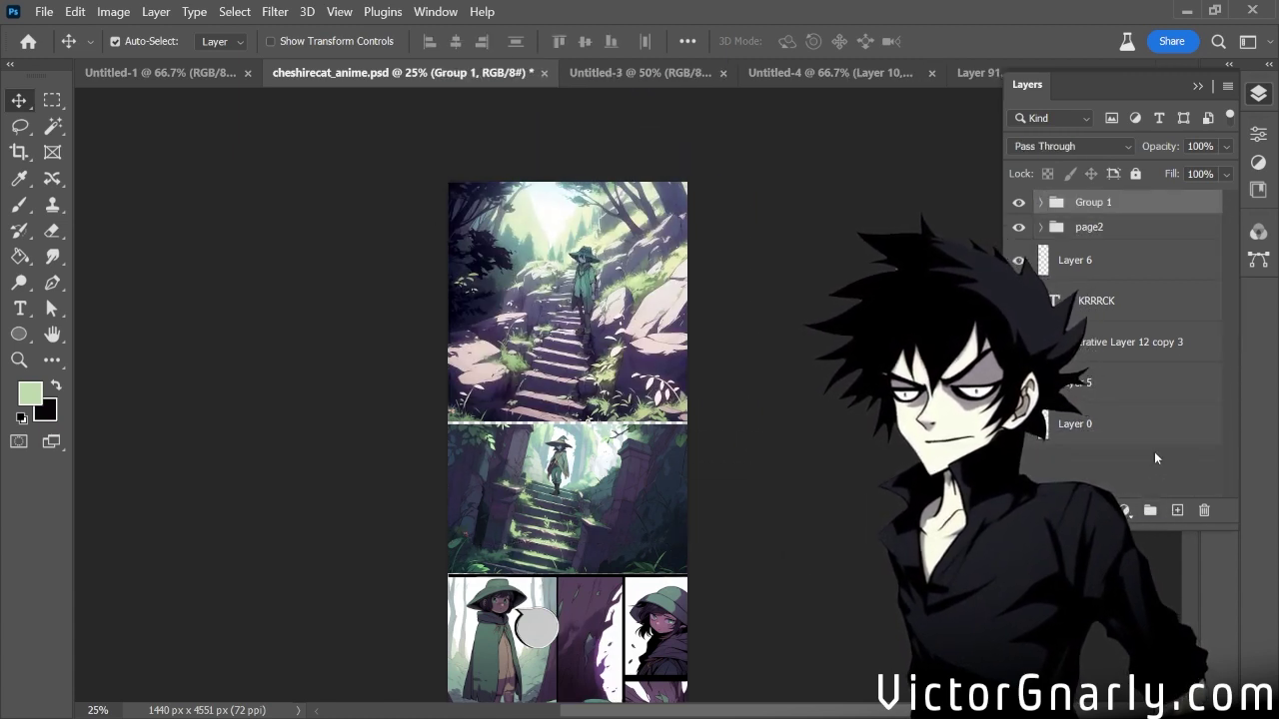
double_click(1093, 202)
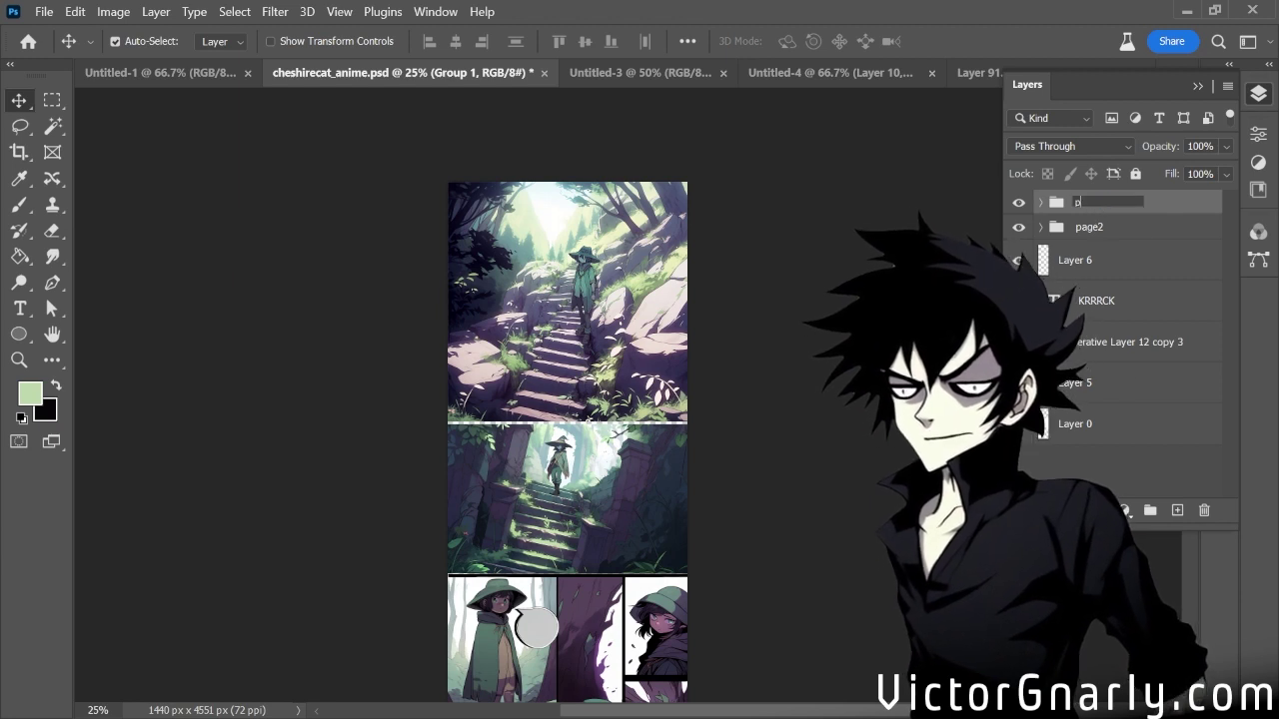
text(page)
key(Return)
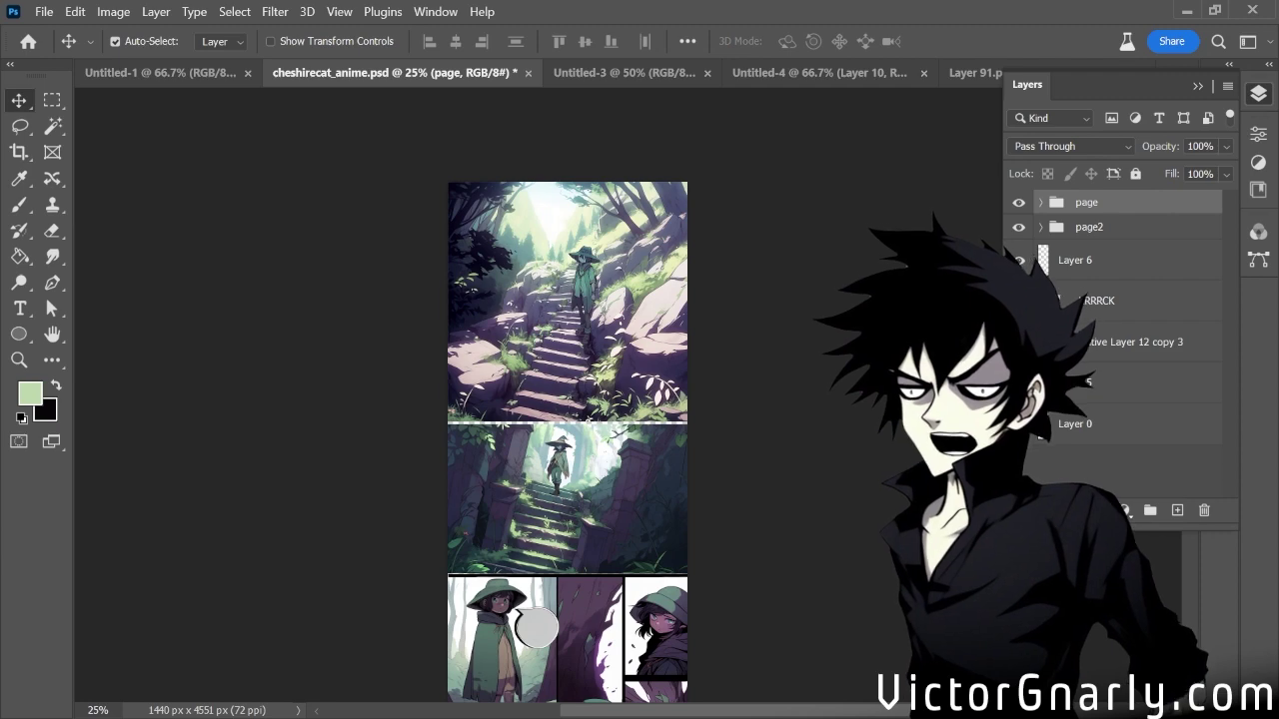
Delete the leftover Layer 6, Layer 5 and Layer 0 outside the groups and save the document
click(1089, 341)
scroll(822, 456, down, 5)
scroll(823, 457, up, 5)
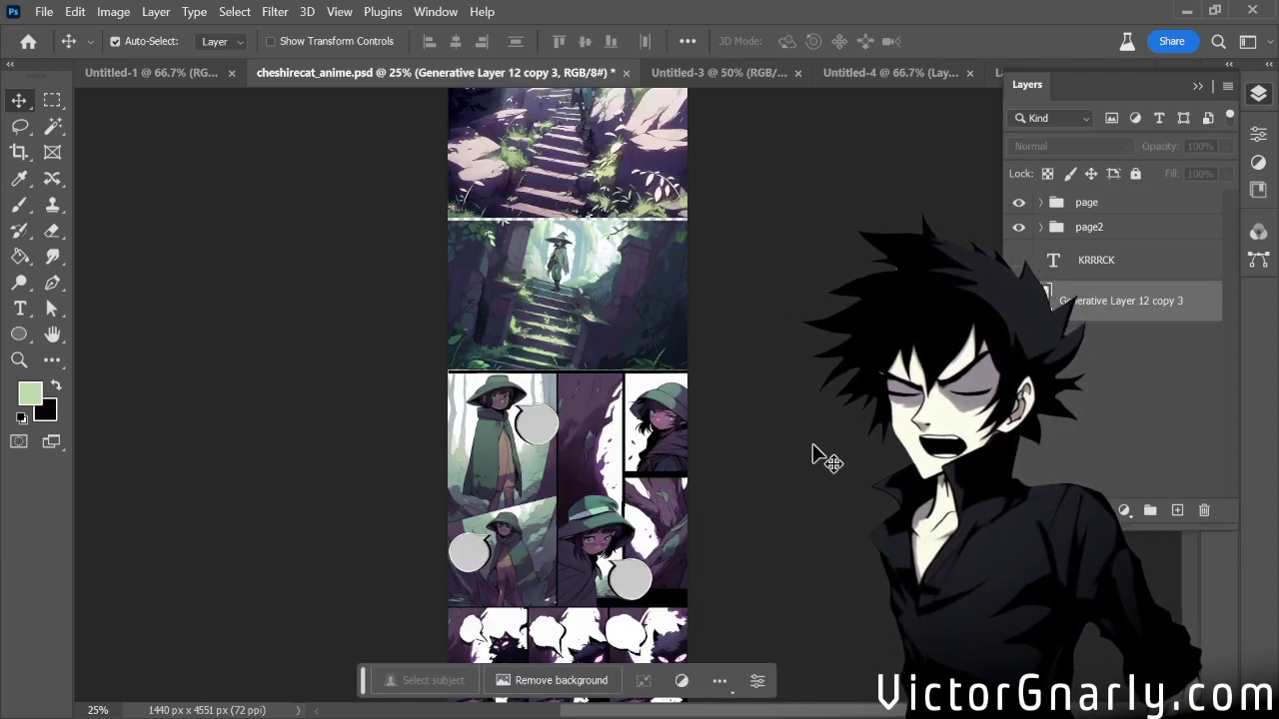
key(ctrl+s)
Examine the two stairway panels up close and how they lead into the speech-bubble panels below
scroll(823, 457, down, 5)
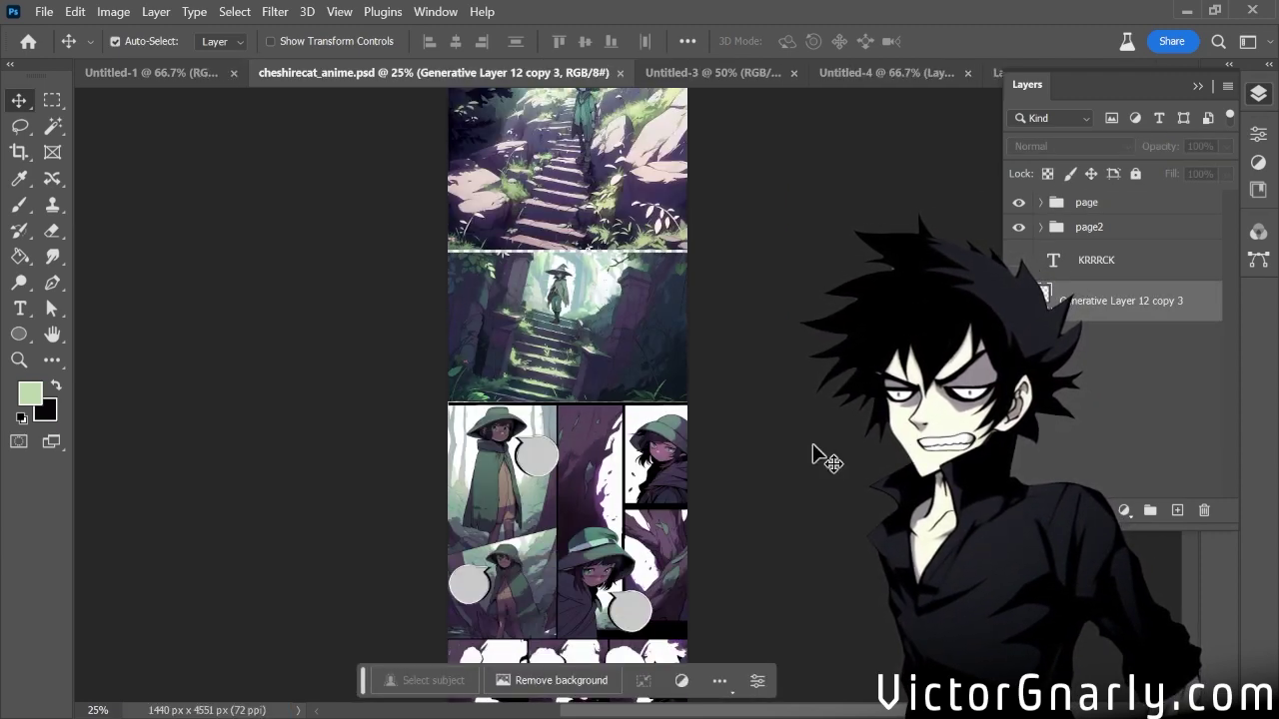
scroll(822, 457, up, 3)
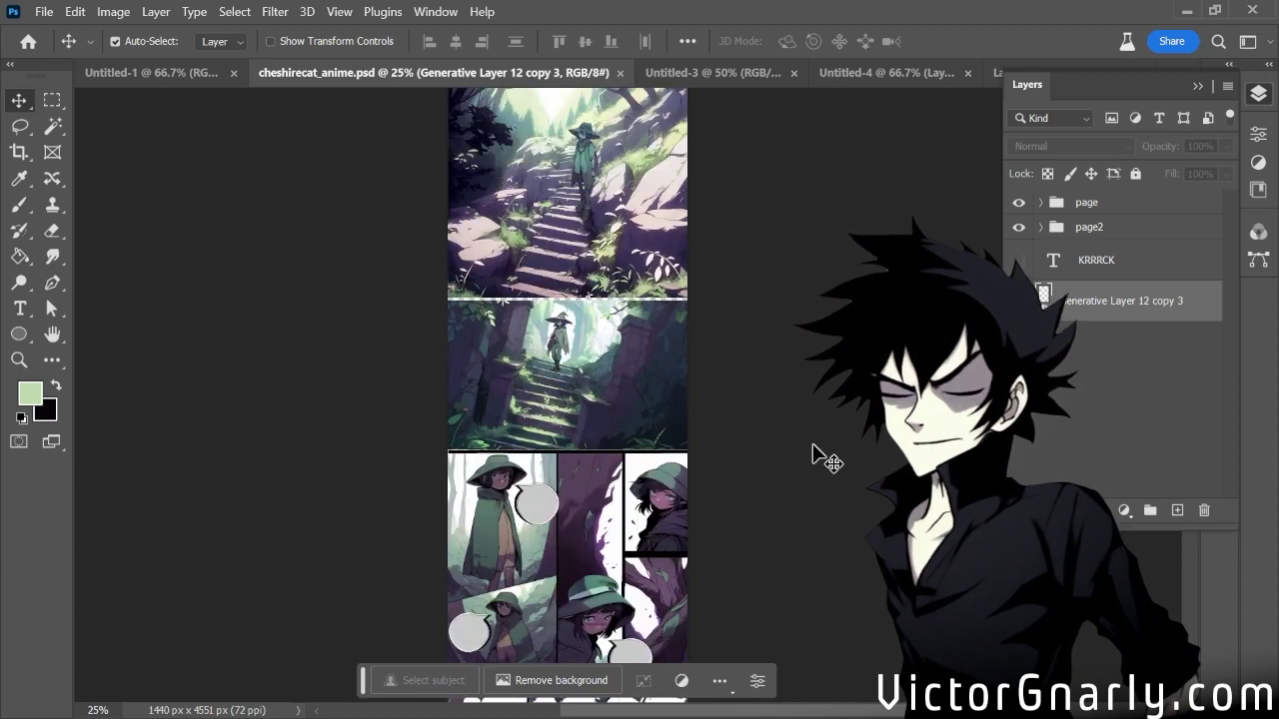
scroll(822, 456, up, 2)
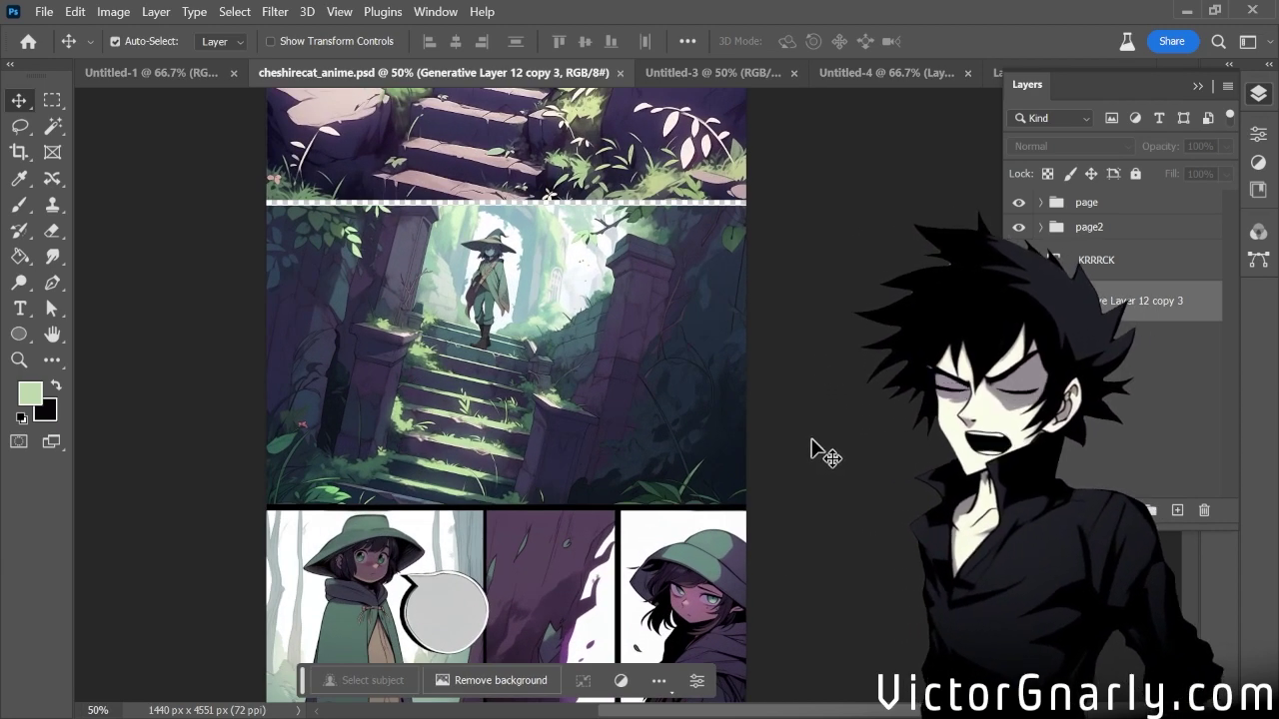
scroll(799, 456, down, 3)
scroll(645, 552, down, 1)
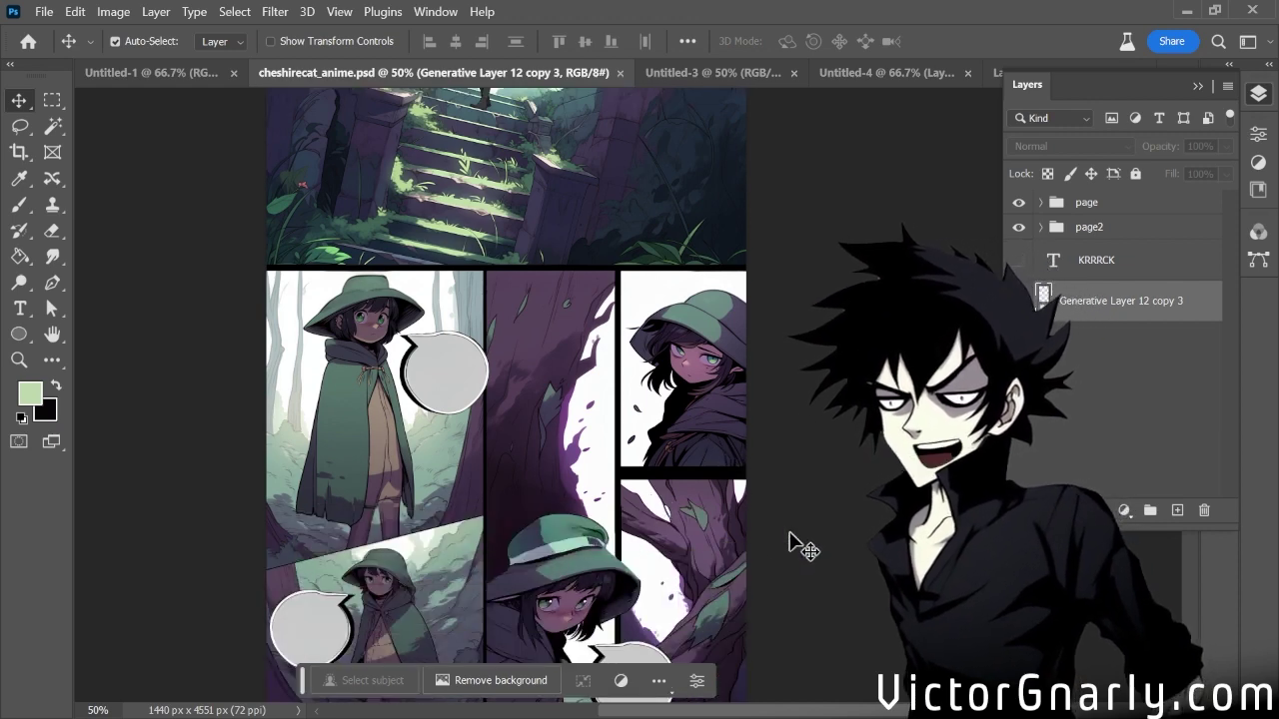
scroll(789, 540, up, 3)
scroll(791, 535, up, 3)
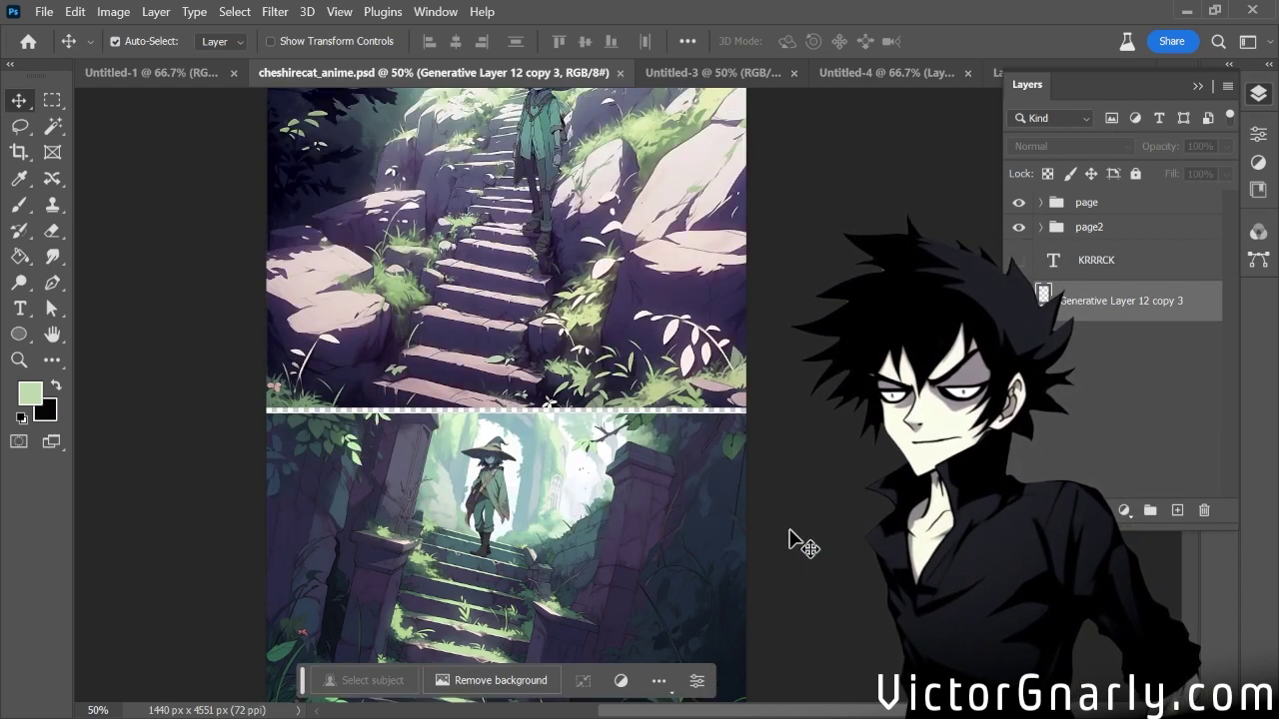
scroll(532, 370, up, 2)
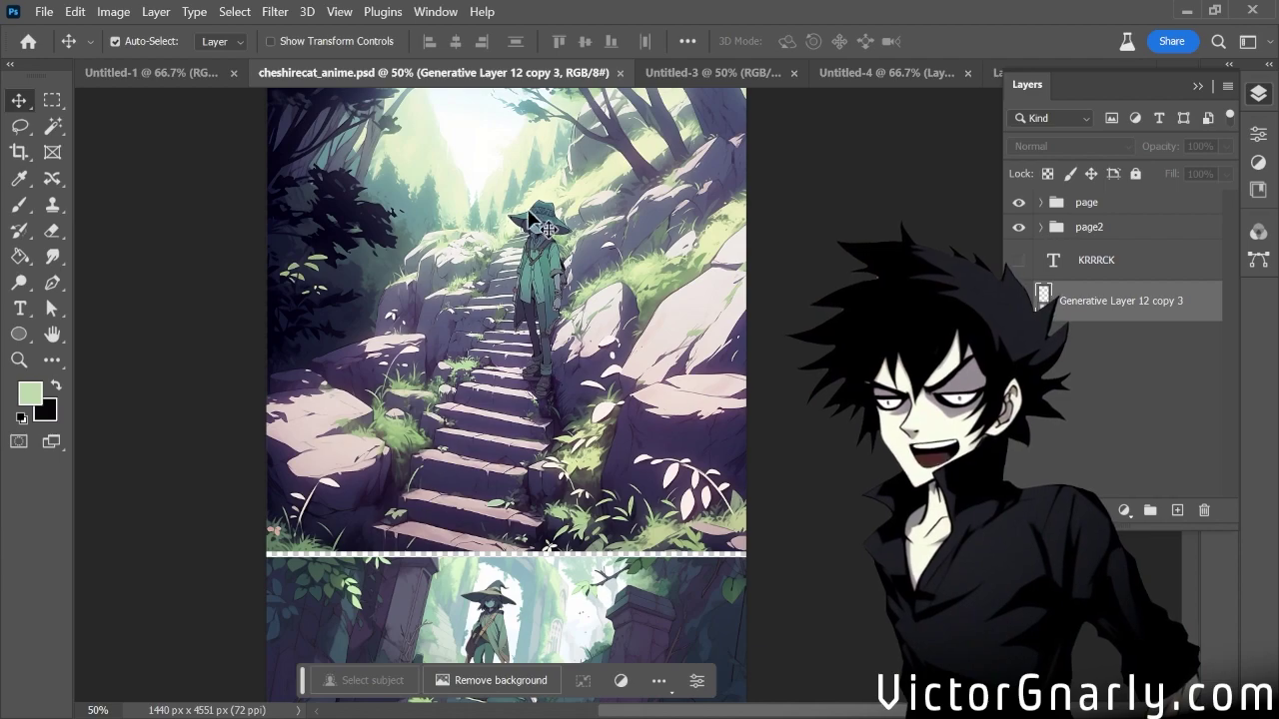
scroll(548, 228, up, 2)
scroll(559, 295, up, 4)
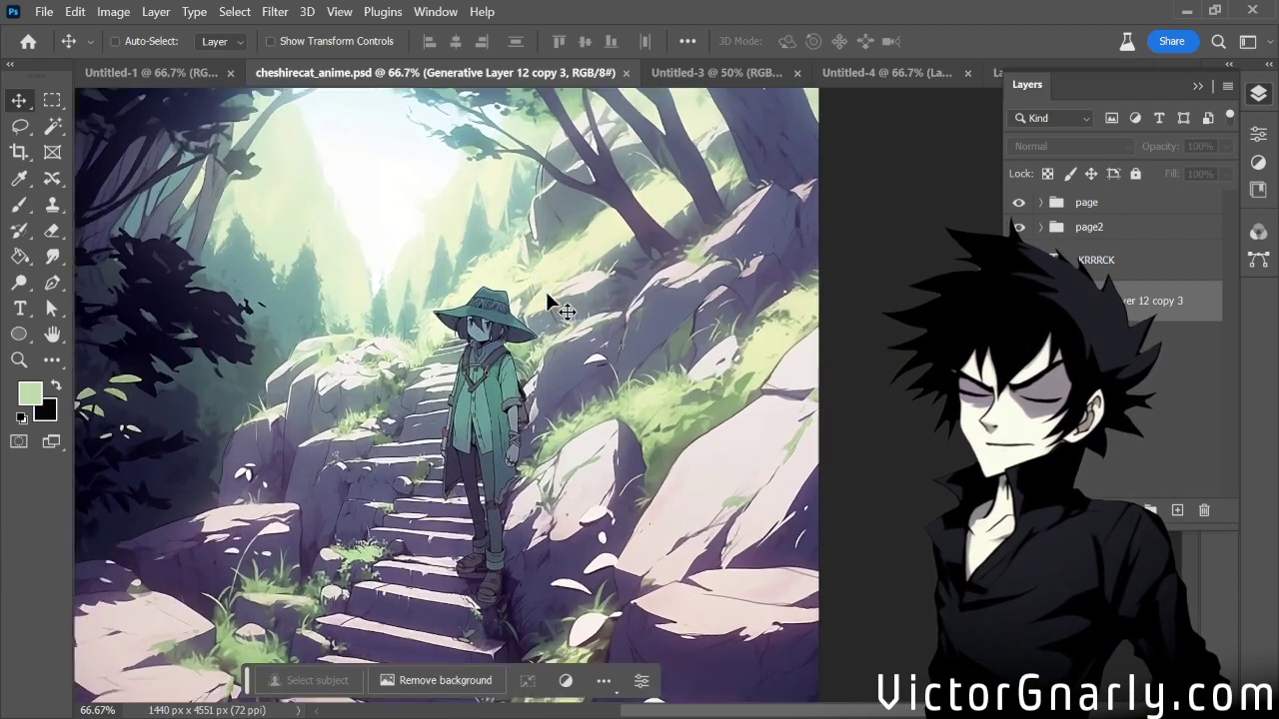
scroll(265, 180, down, 5)
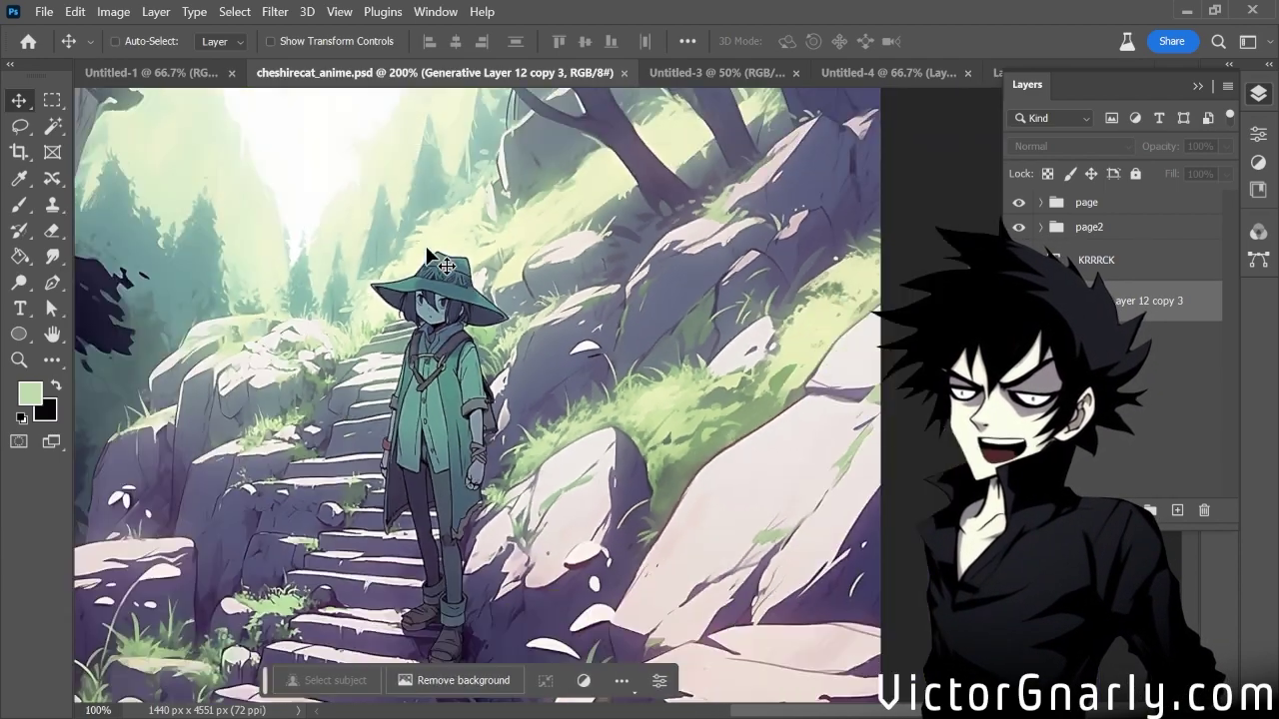
scroll(434, 410, down, 7)
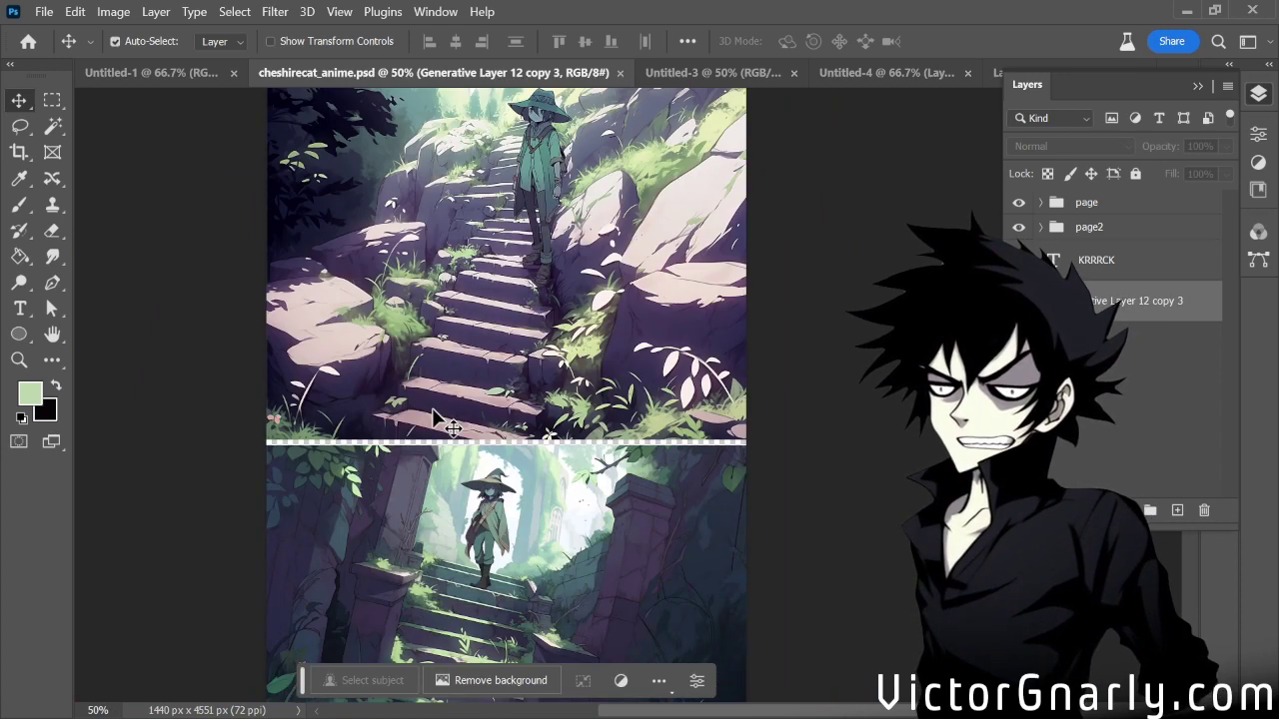
scroll(494, 500, down, 1)
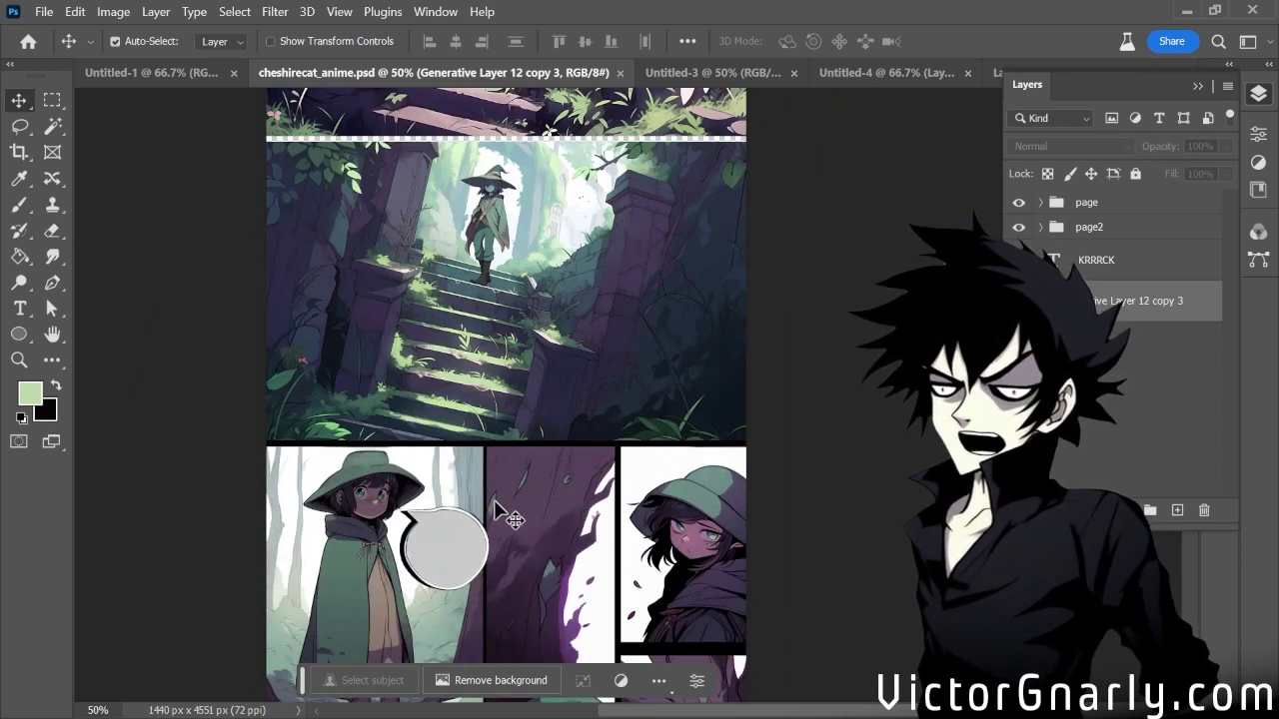
scroll(494, 504, down, 2)
scroll(494, 505, up, 2)
scroll(480, 481, up, 1)
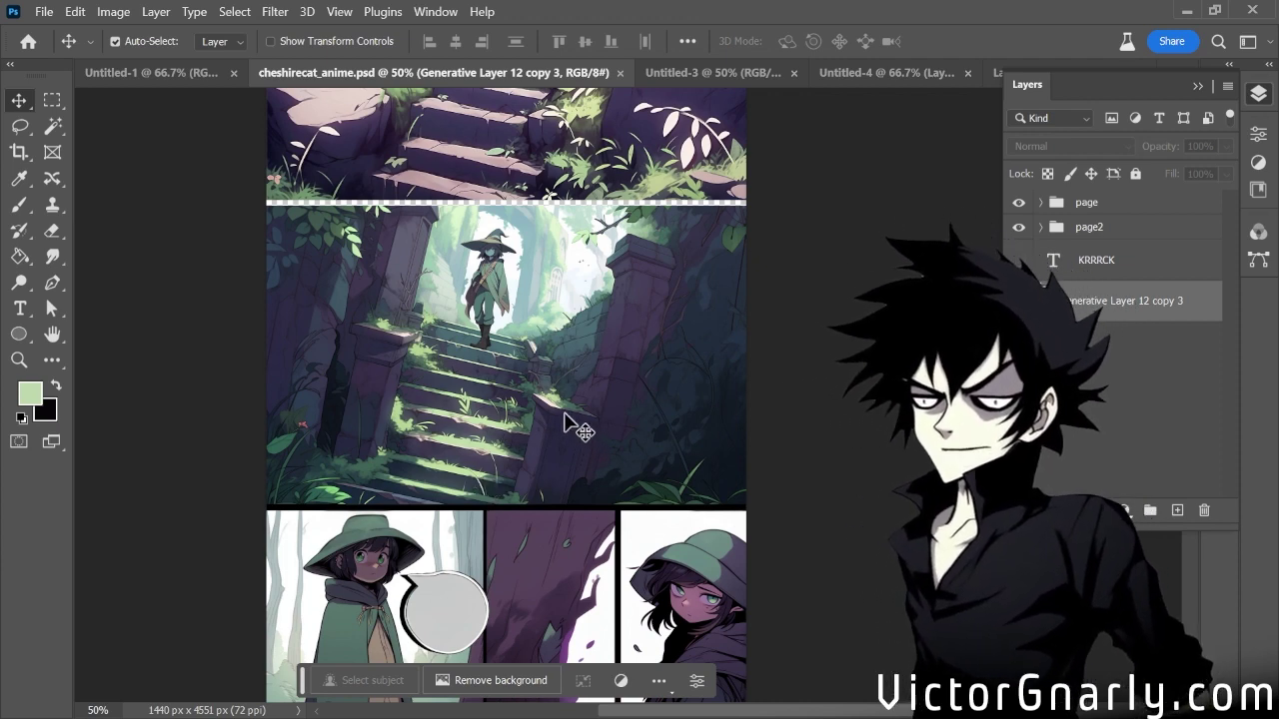
scroll(573, 423, up, 3)
scroll(573, 424, up, 5)
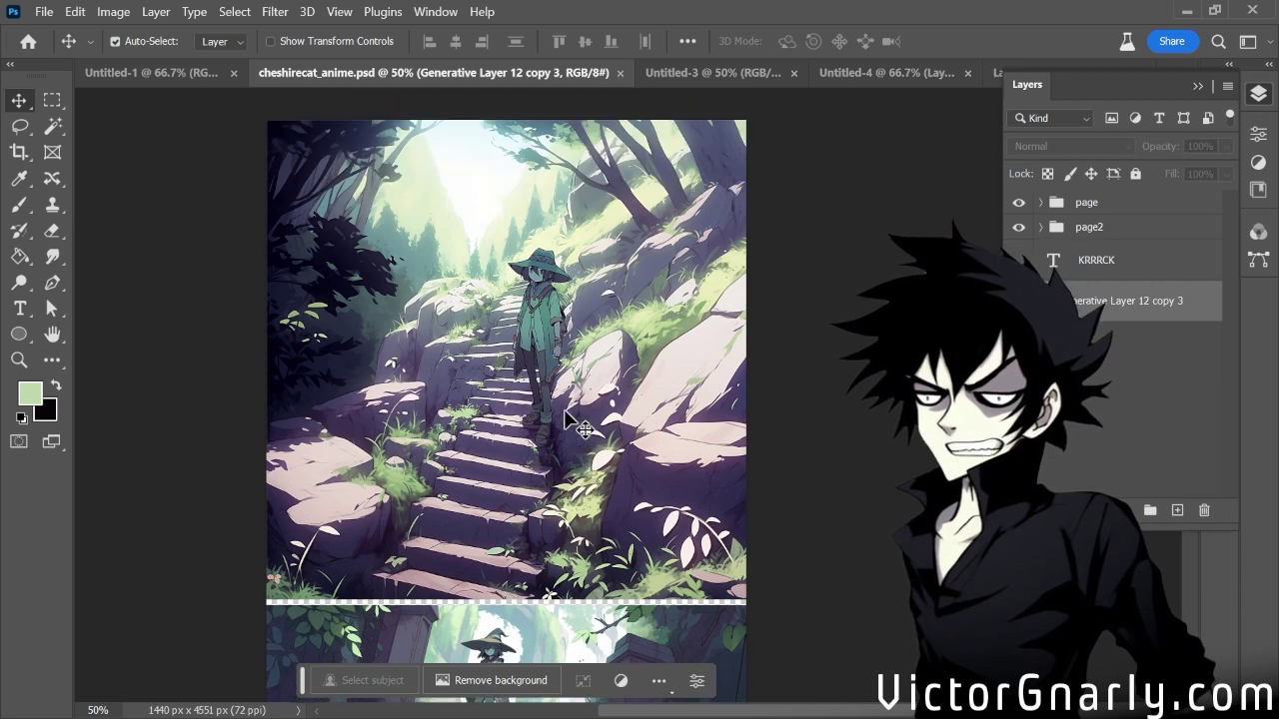
click(799, 432)
scroll(590, 395, up, 1)
scroll(590, 398, down, 8)
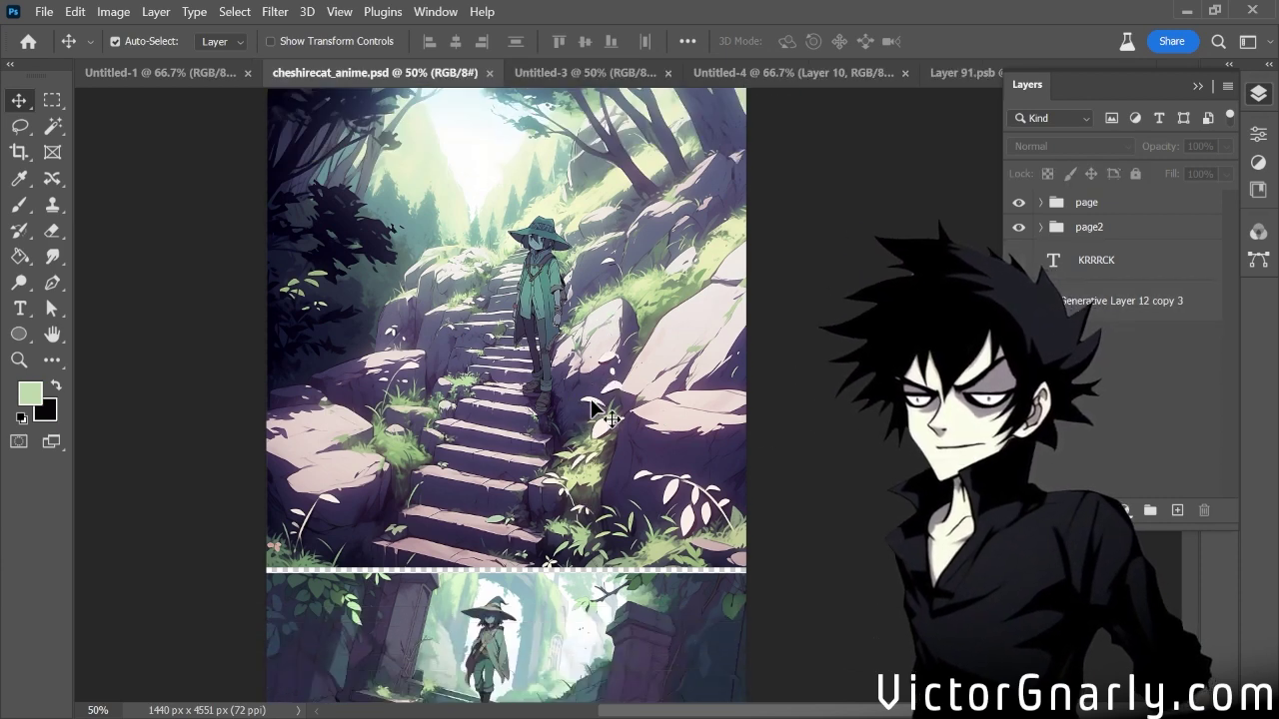
scroll(590, 399, down, 10)
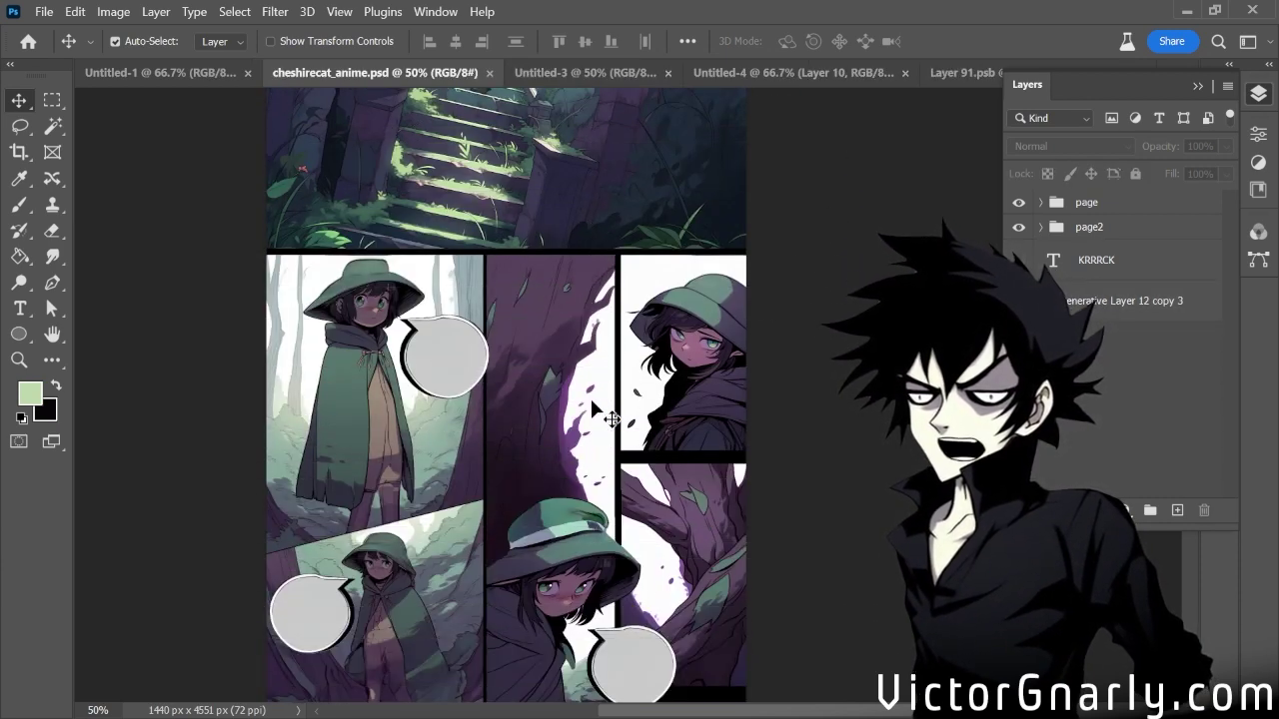
scroll(589, 396, down, 2)
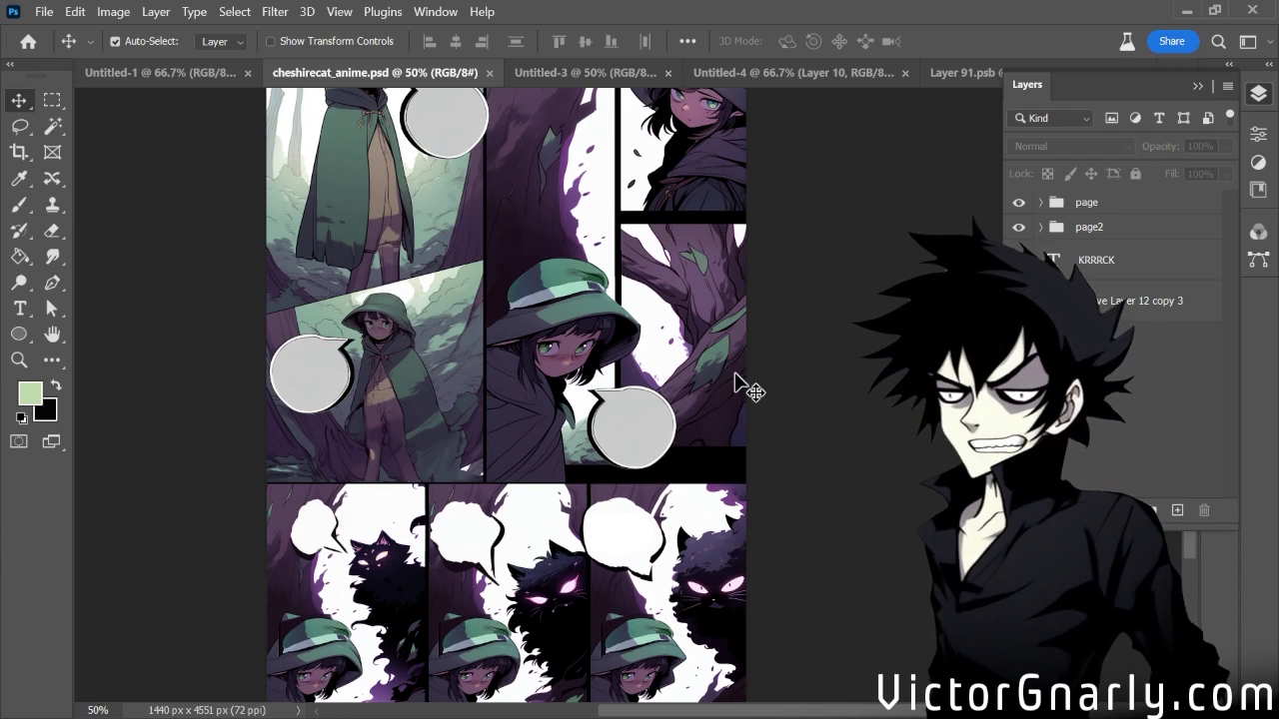
Review the whole page's panel flow and spacing, from the opening stairway image down to the three cat panels
key(ctrl+0)
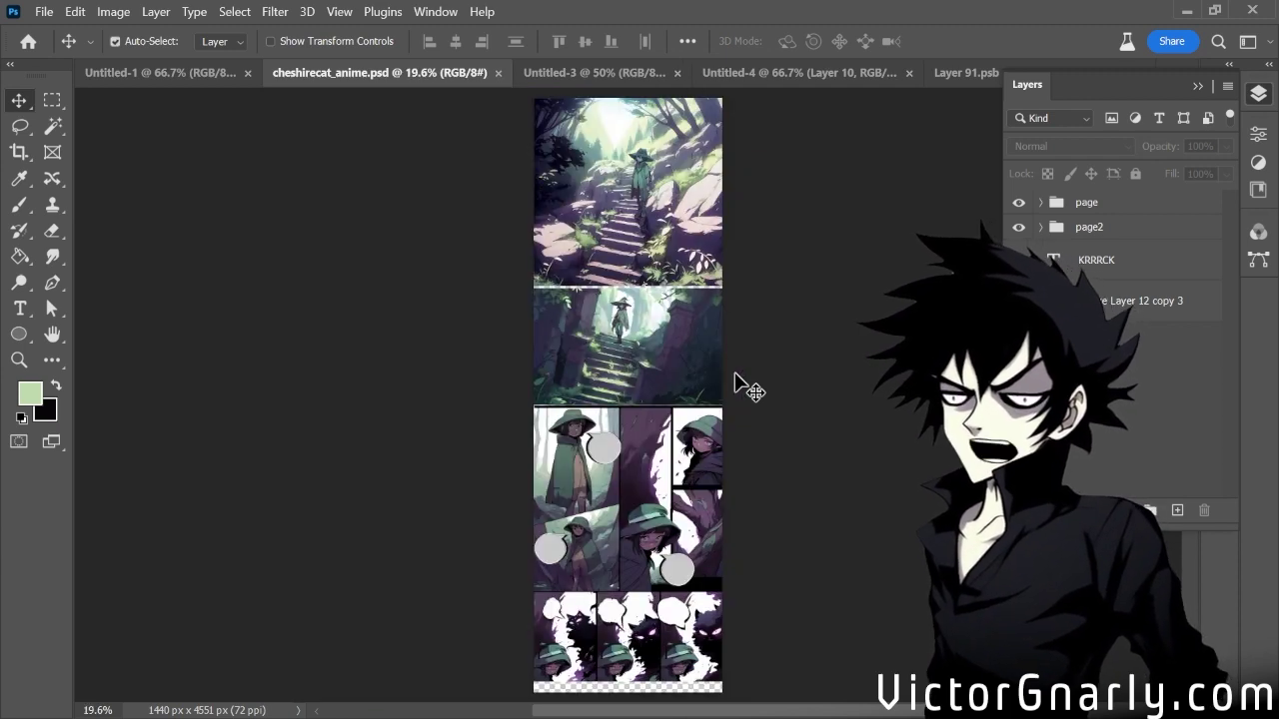
key(ctrl+minus)
key(ctrl+plus)
key(ctrl+plus)
key(ctrl+plus)
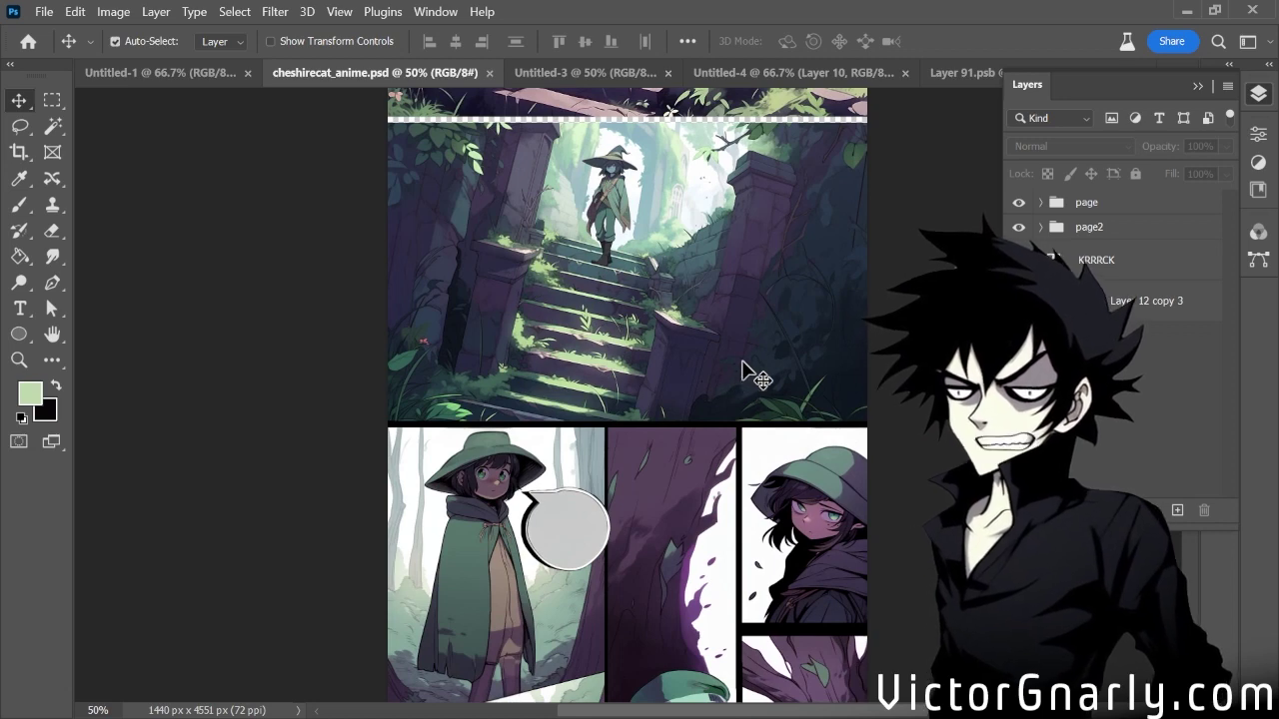
scroll(774, 537, up, 5)
scroll(775, 536, up, 6)
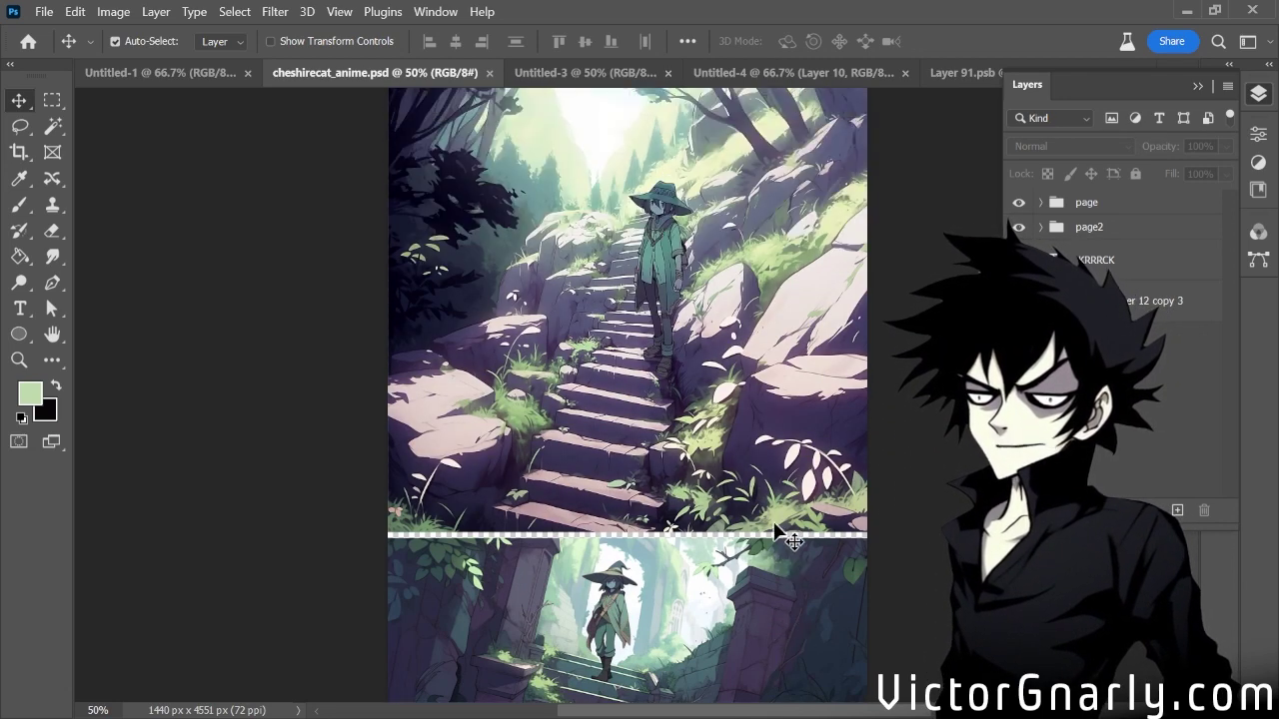
key(ctrl+plus)
scroll(772, 520, down, 5)
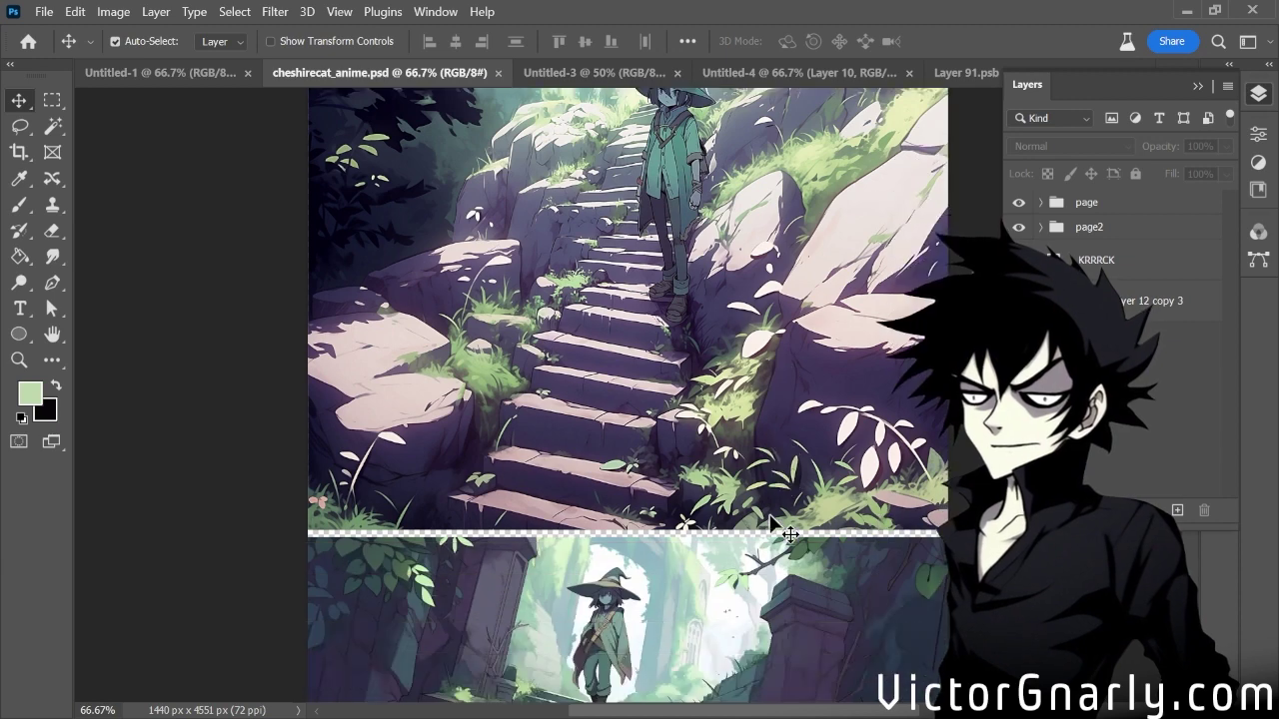
key(ctrl+minus)
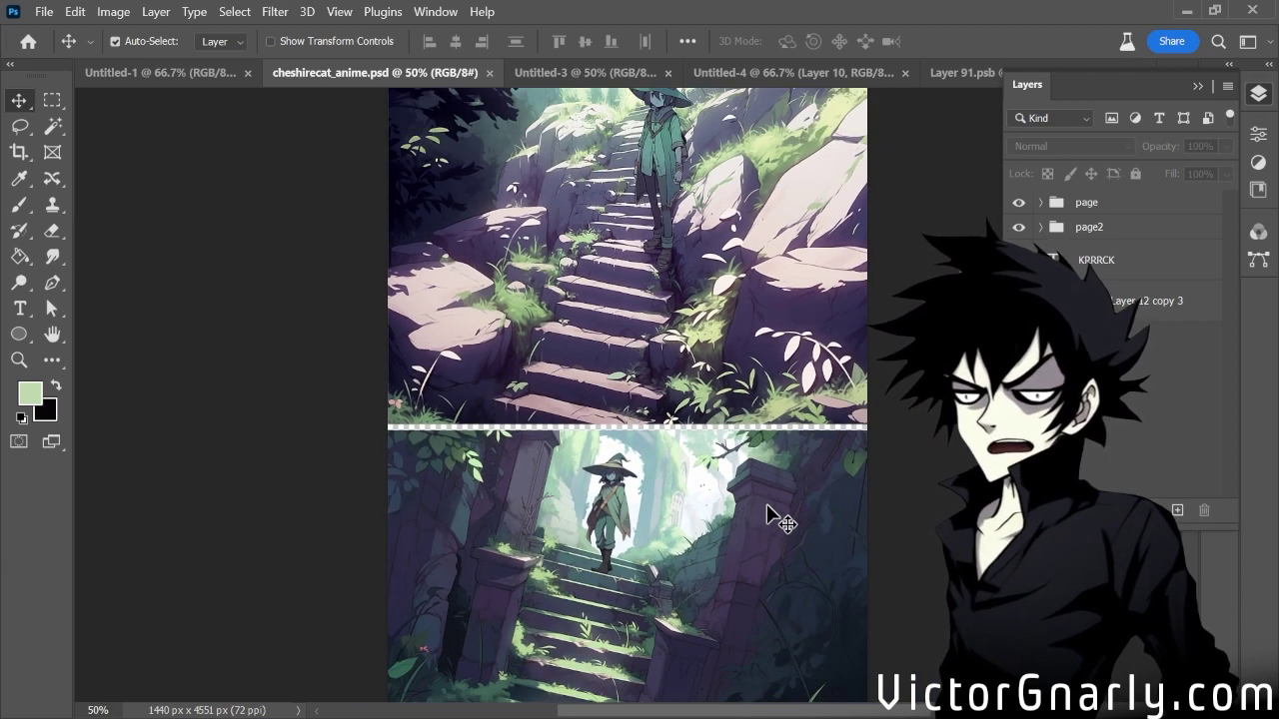
scroll(767, 504, down, 10)
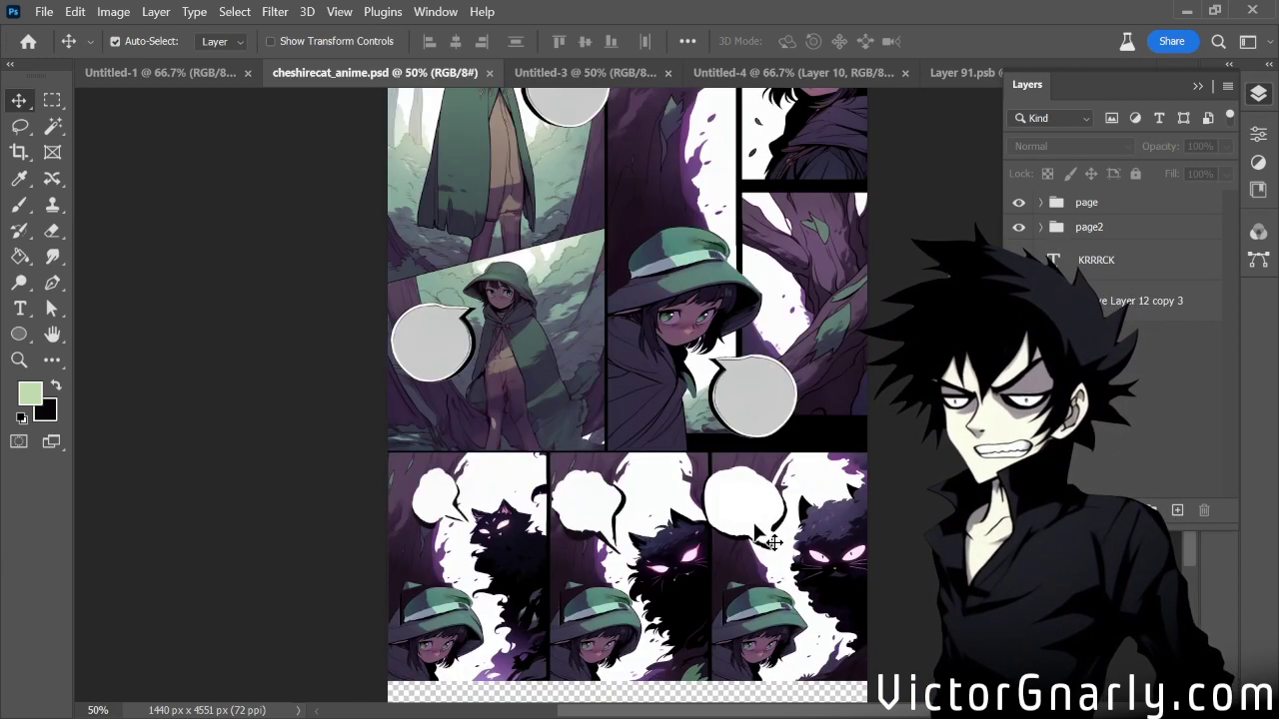
scroll(774, 542, up, 8)
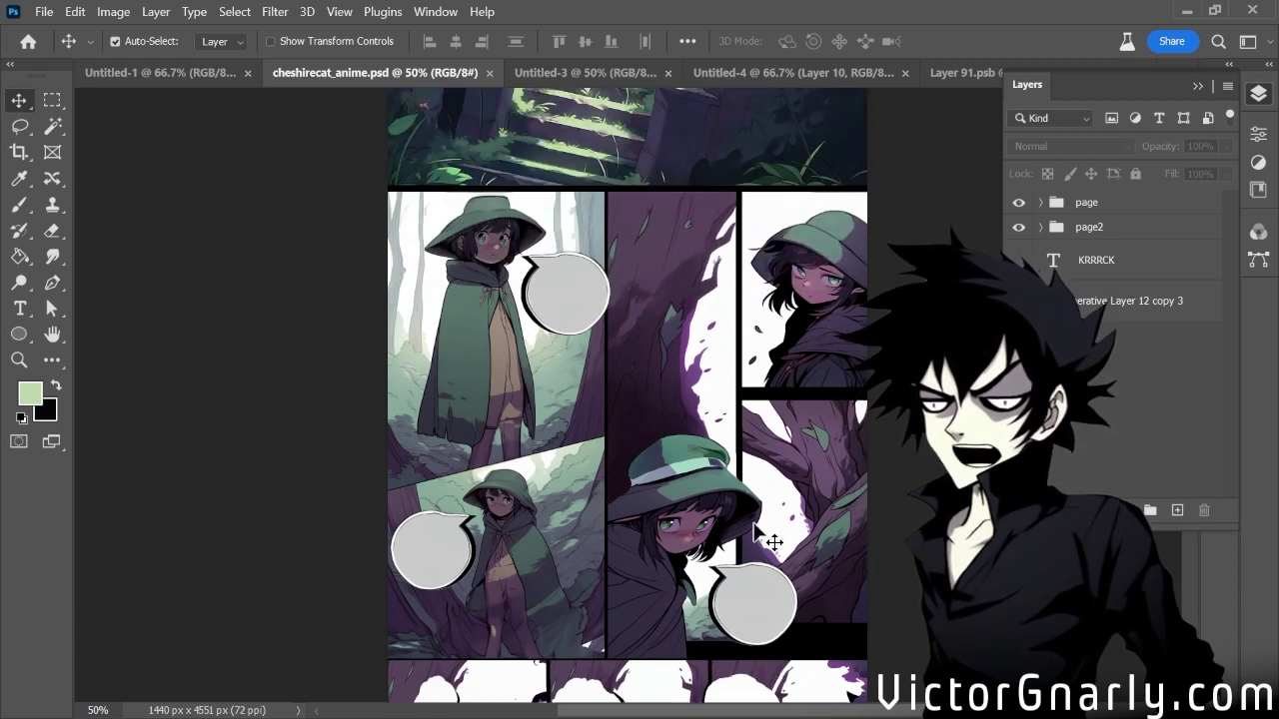
scroll(774, 543, up, 8)
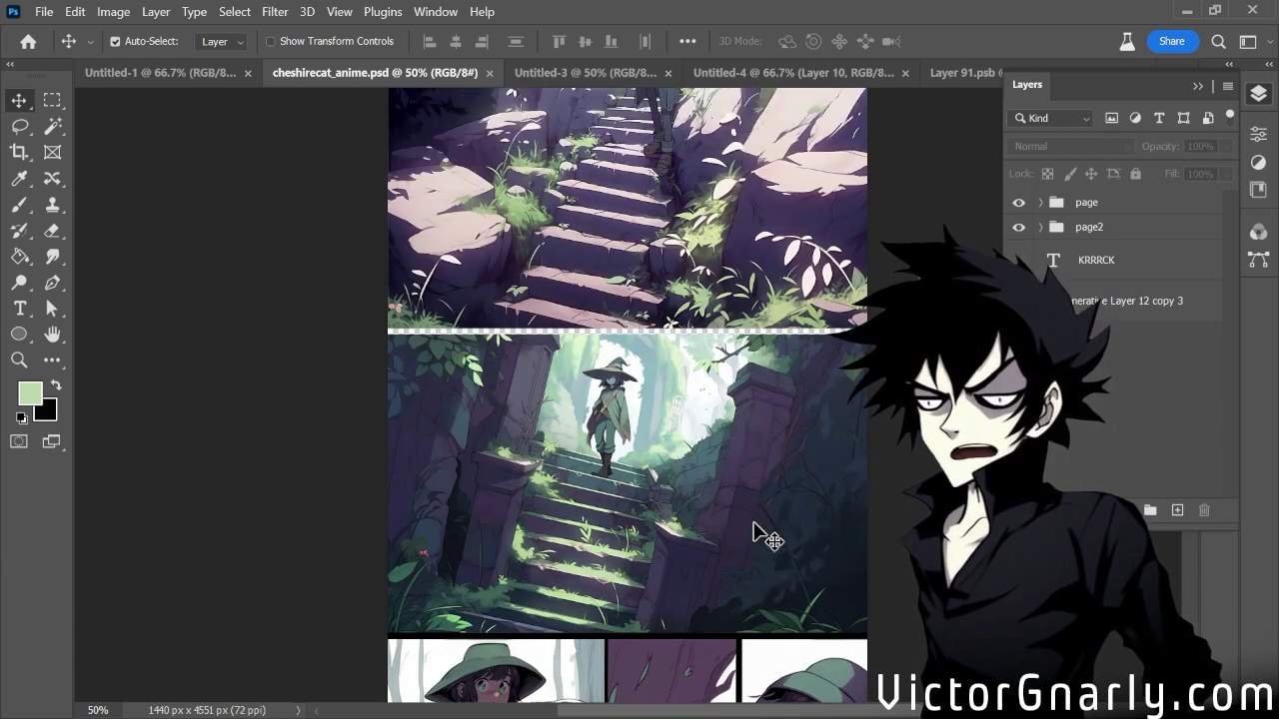
scroll(774, 542, up, 3)
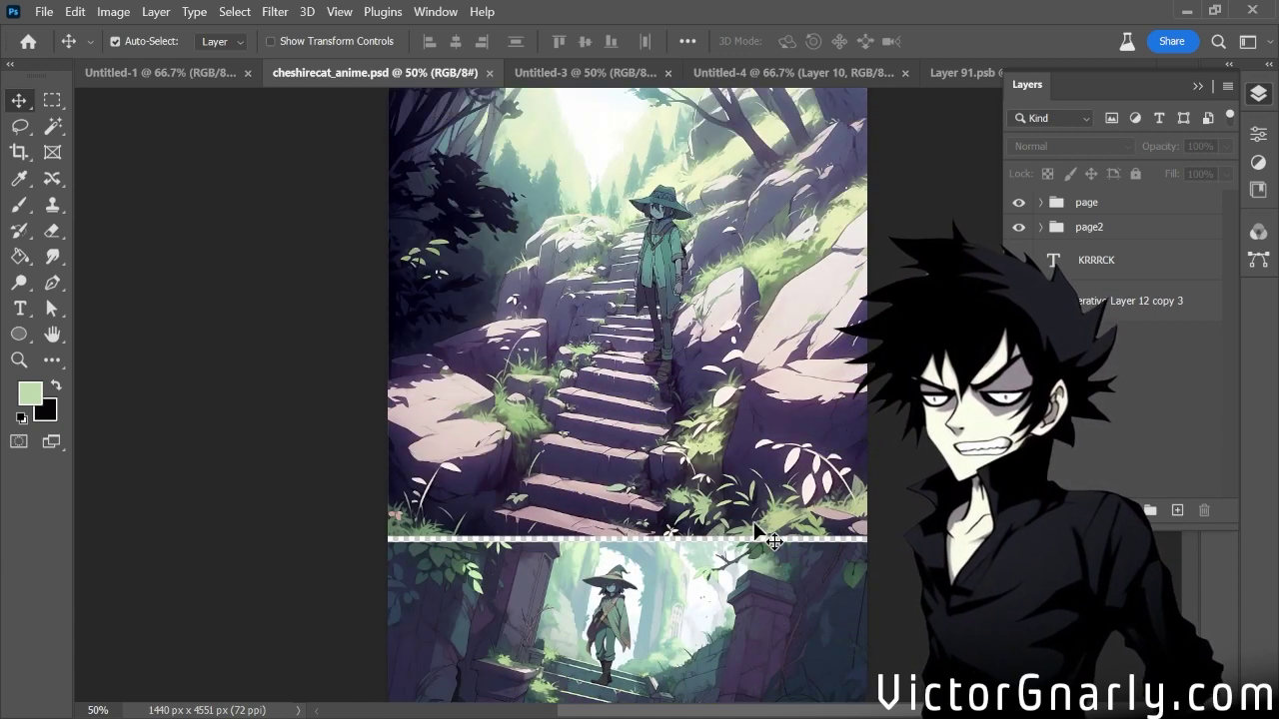
scroll(774, 542, up, 2)
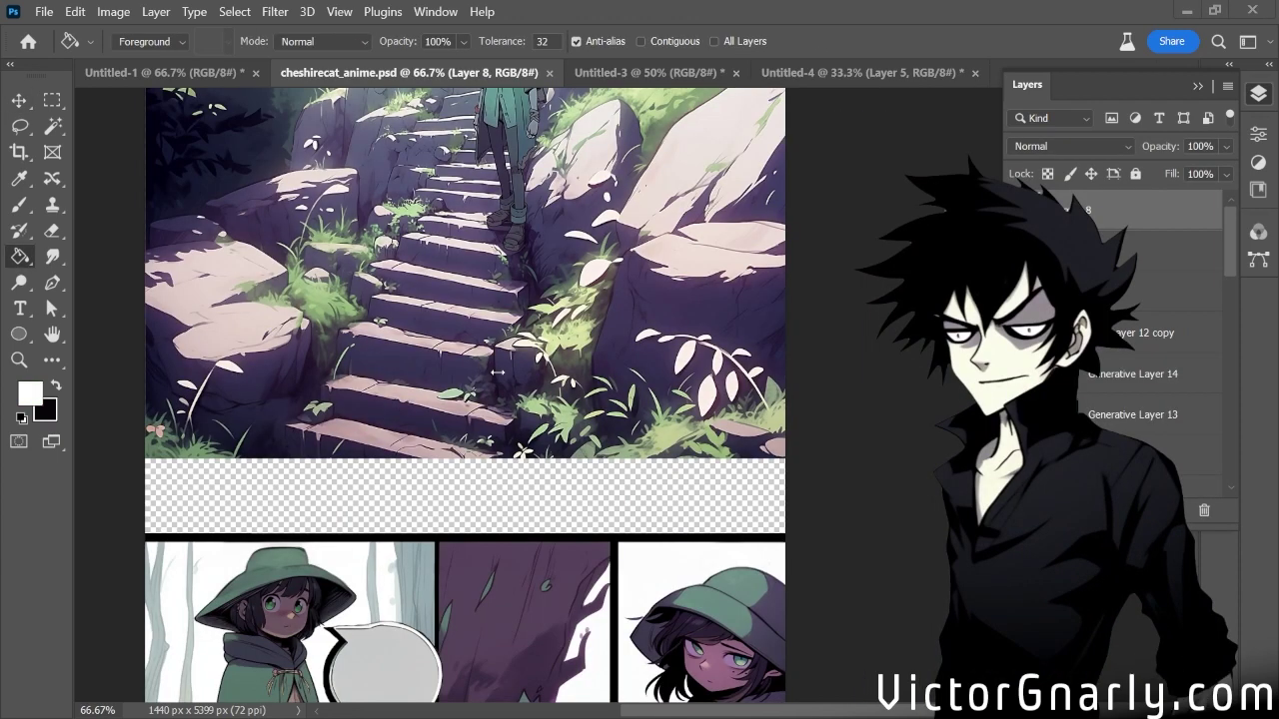
scroll(496, 372, down, 6)
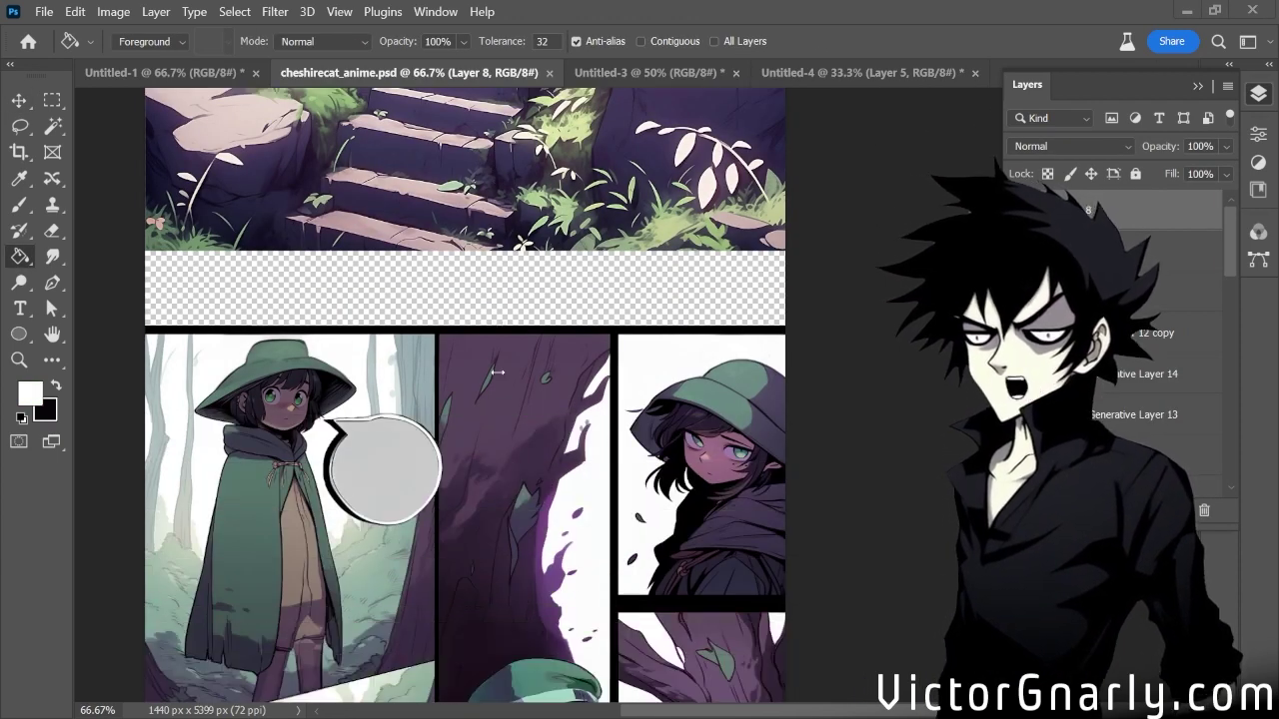
scroll(496, 372, down, 15)
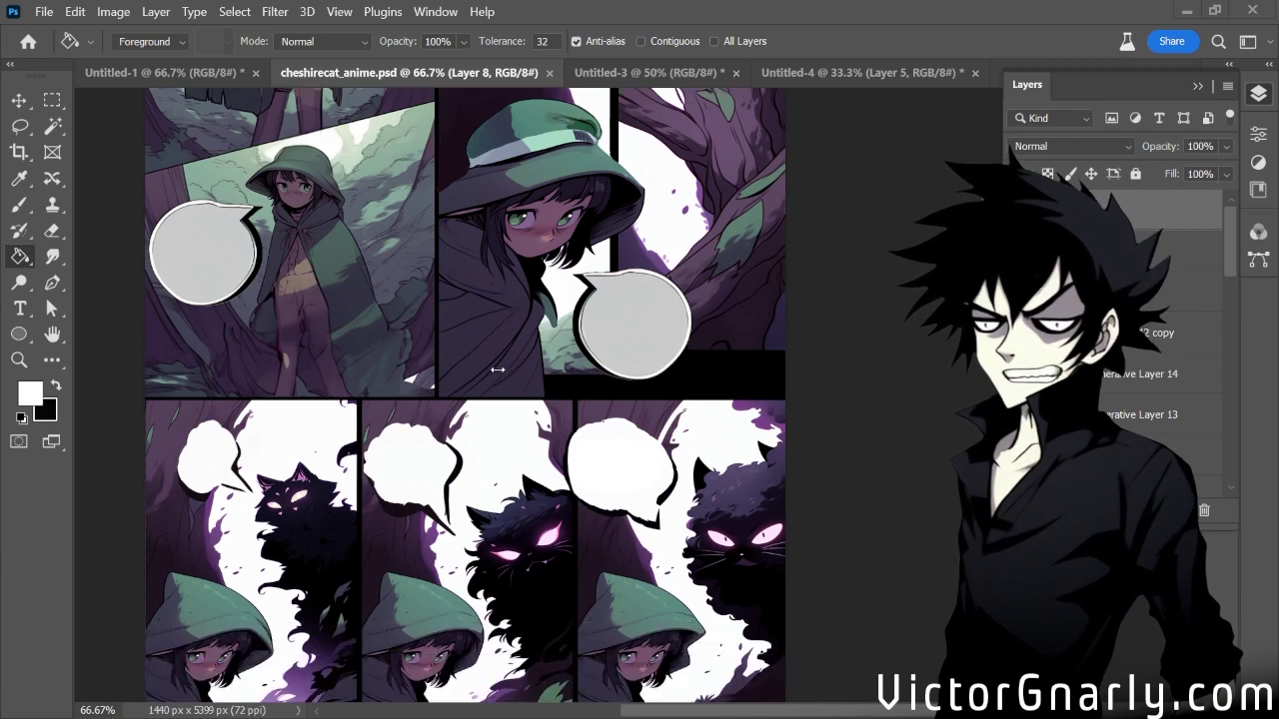
Examine the gap between the opening stairway image and the hooded-girl panels, and the speech-bubble panels down to the cats
scroll(496, 368, up, 10)
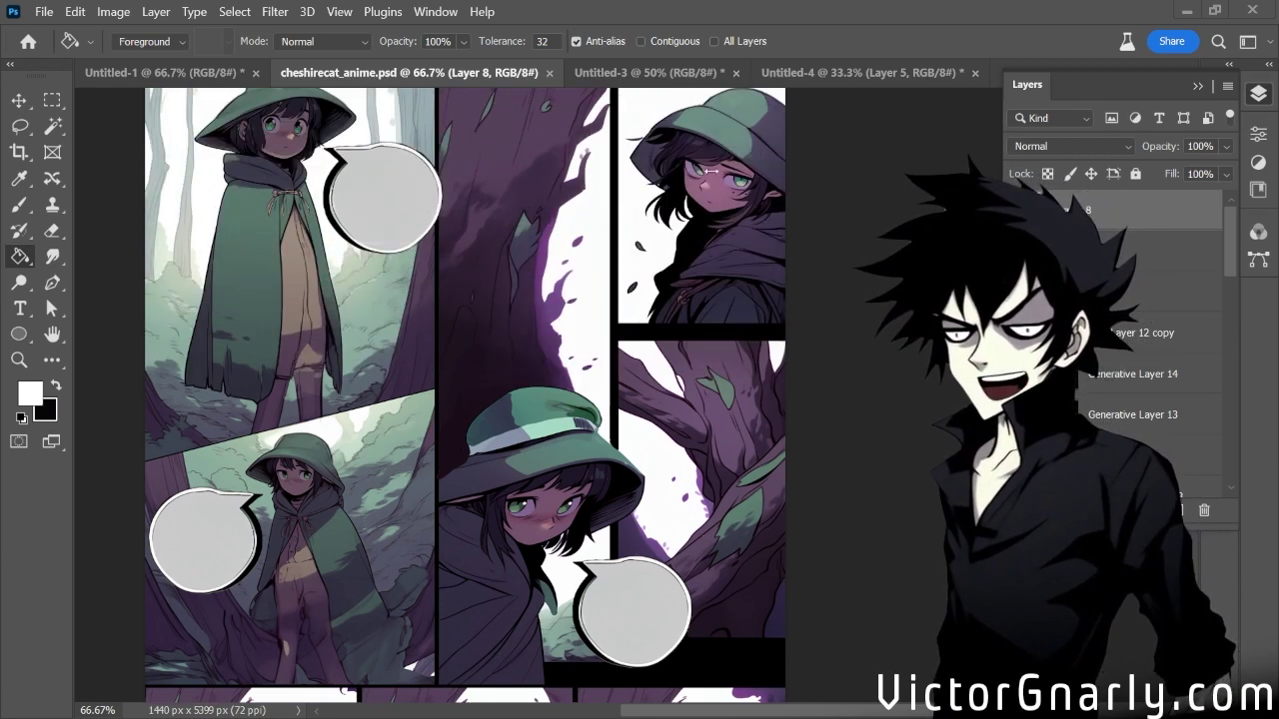
scroll(759, 139, up, 18)
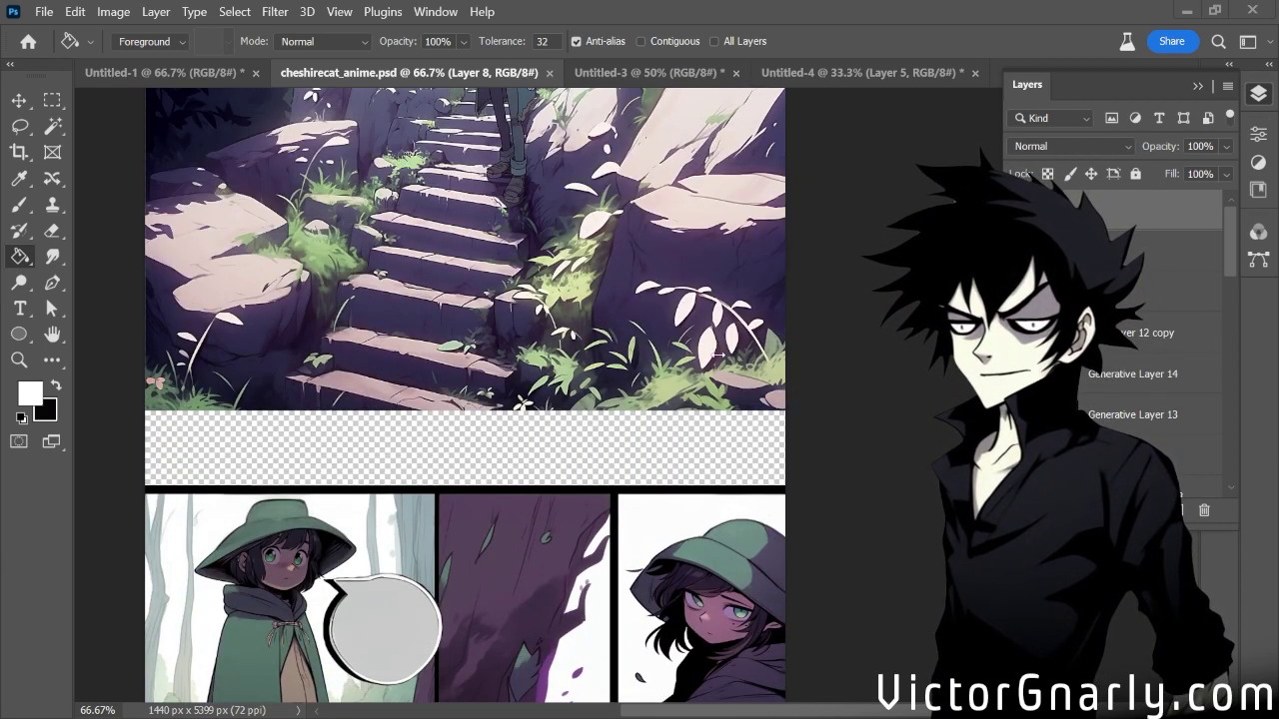
scroll(717, 354, up, 4)
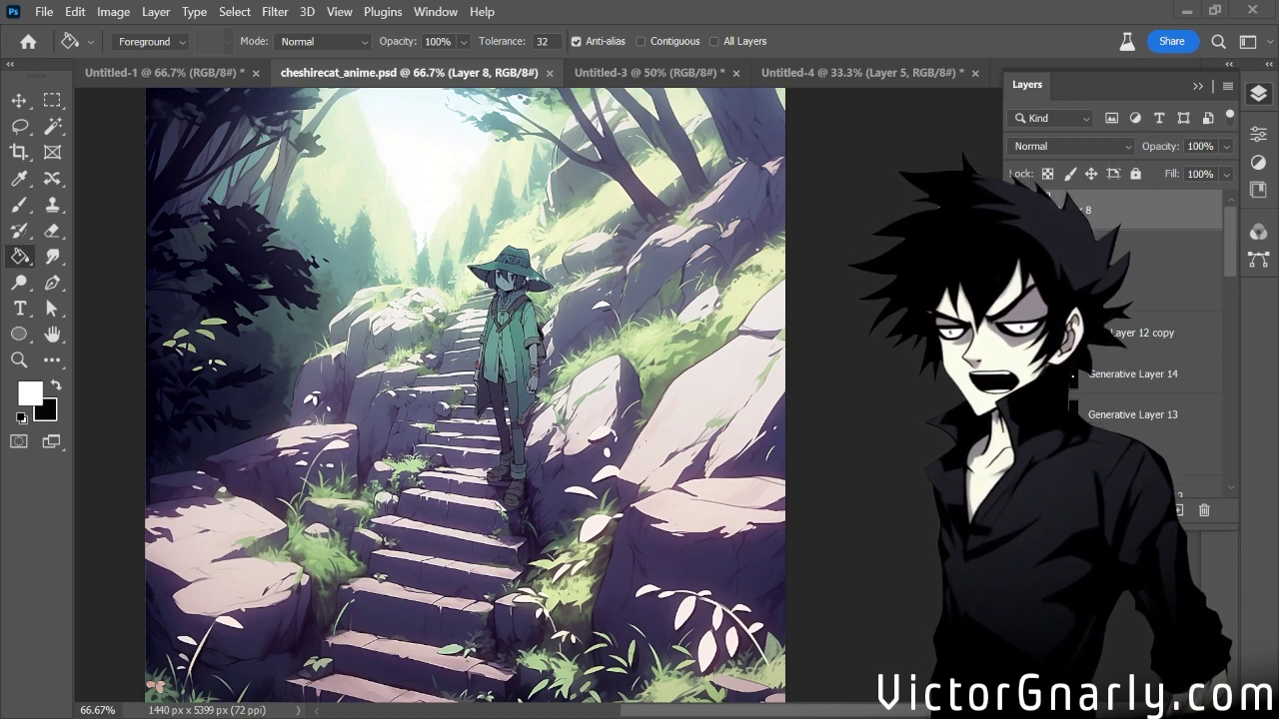
scroll(523, 268, down, 15)
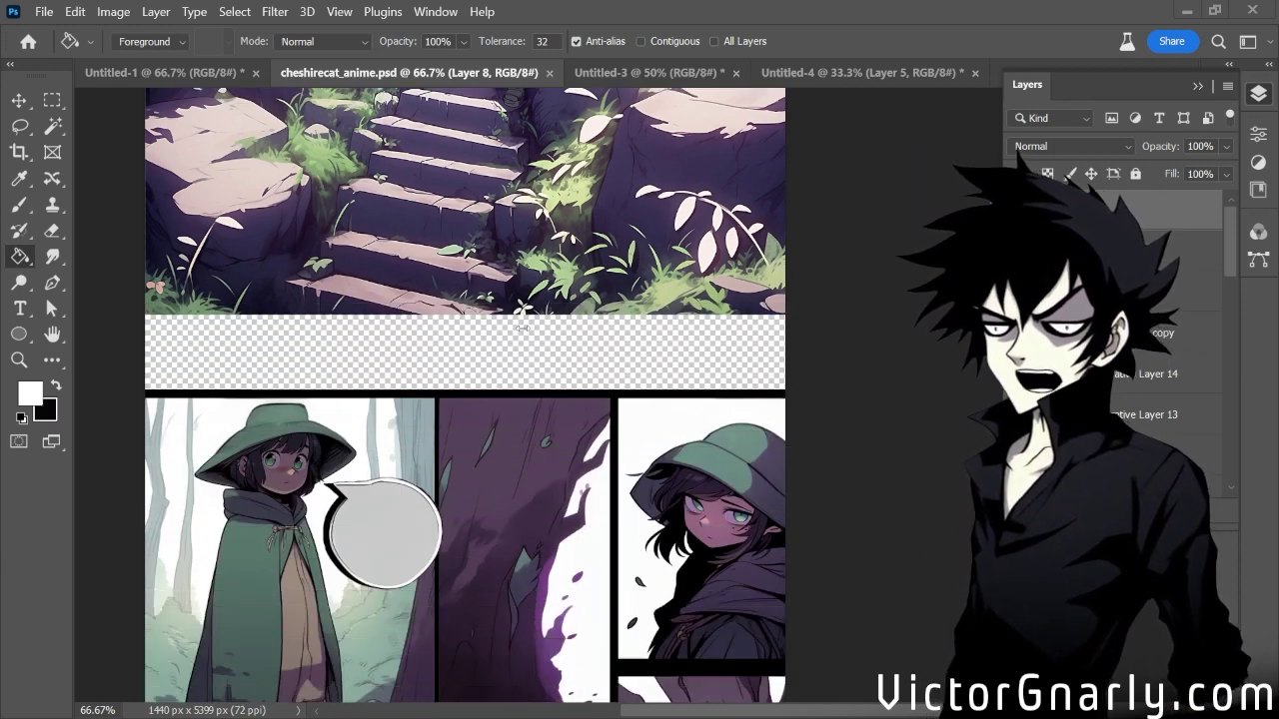
scroll(523, 327, down, 2)
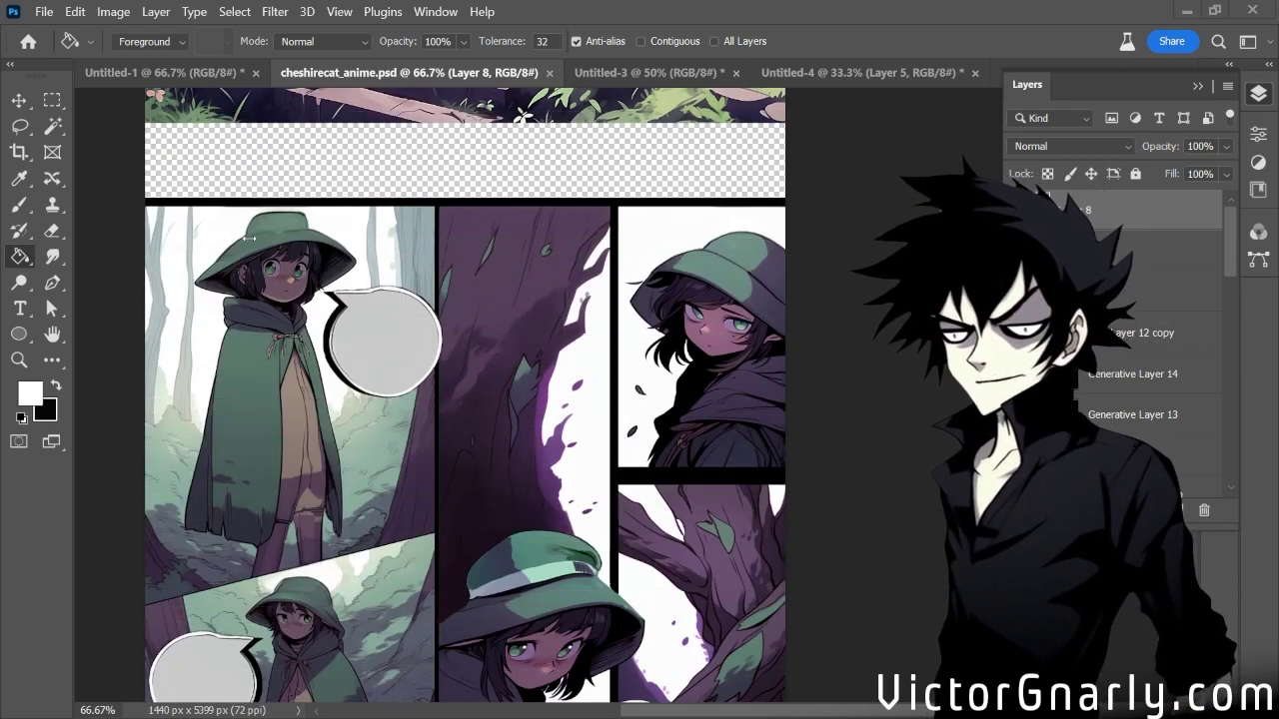
scroll(280, 245, down, 6)
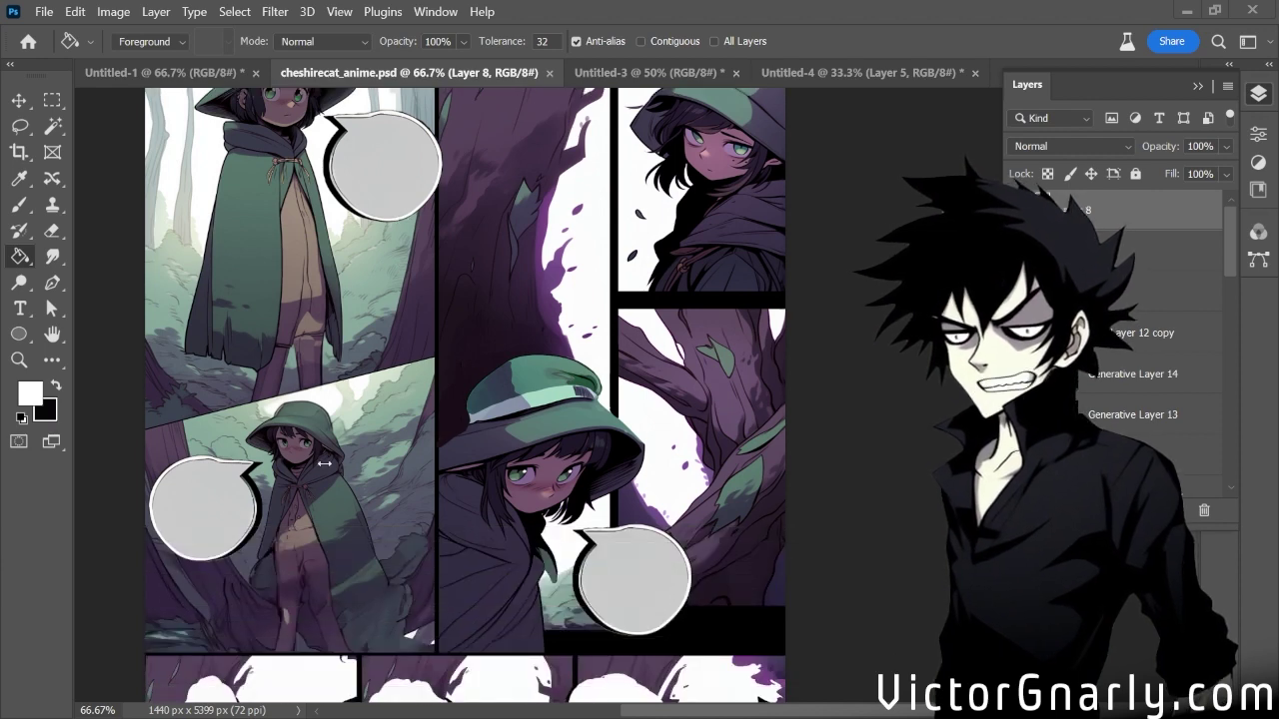
scroll(511, 496, down, 6)
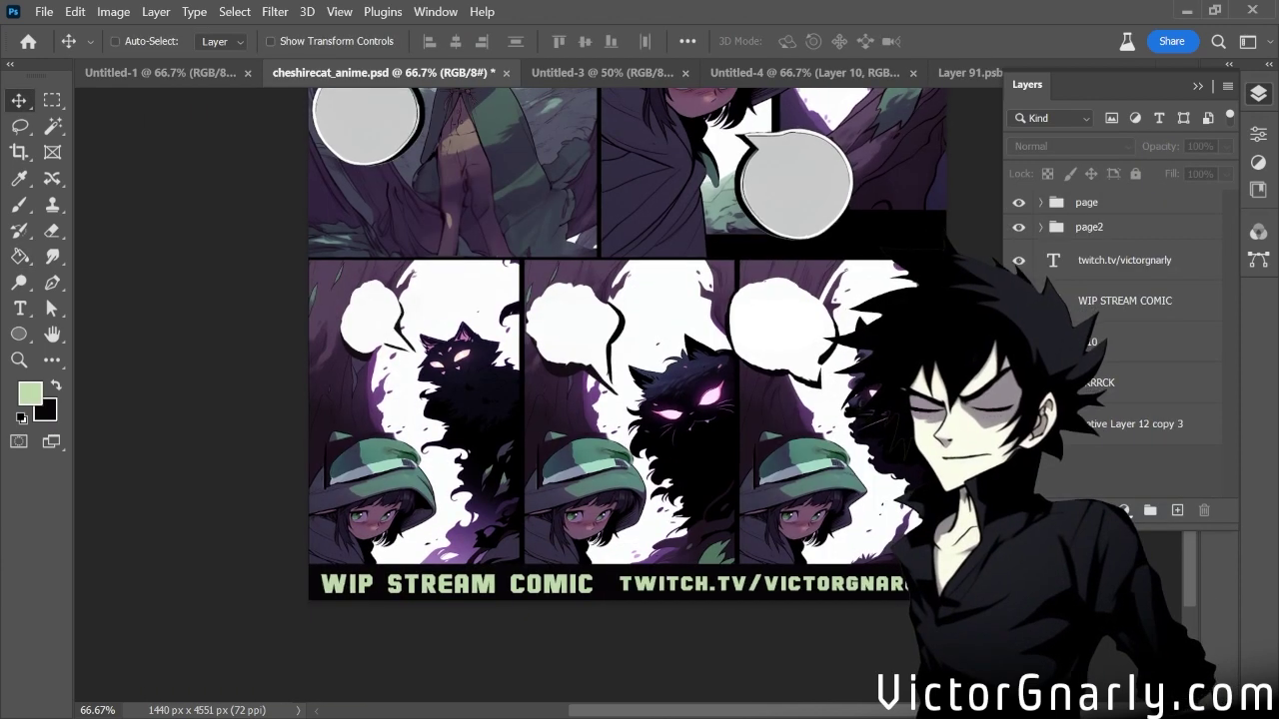
Review the finished comic page at 33.33% zoom, from the WIP STREAM COMIC footer up to the two stairway panels
key(ctrl+minus)
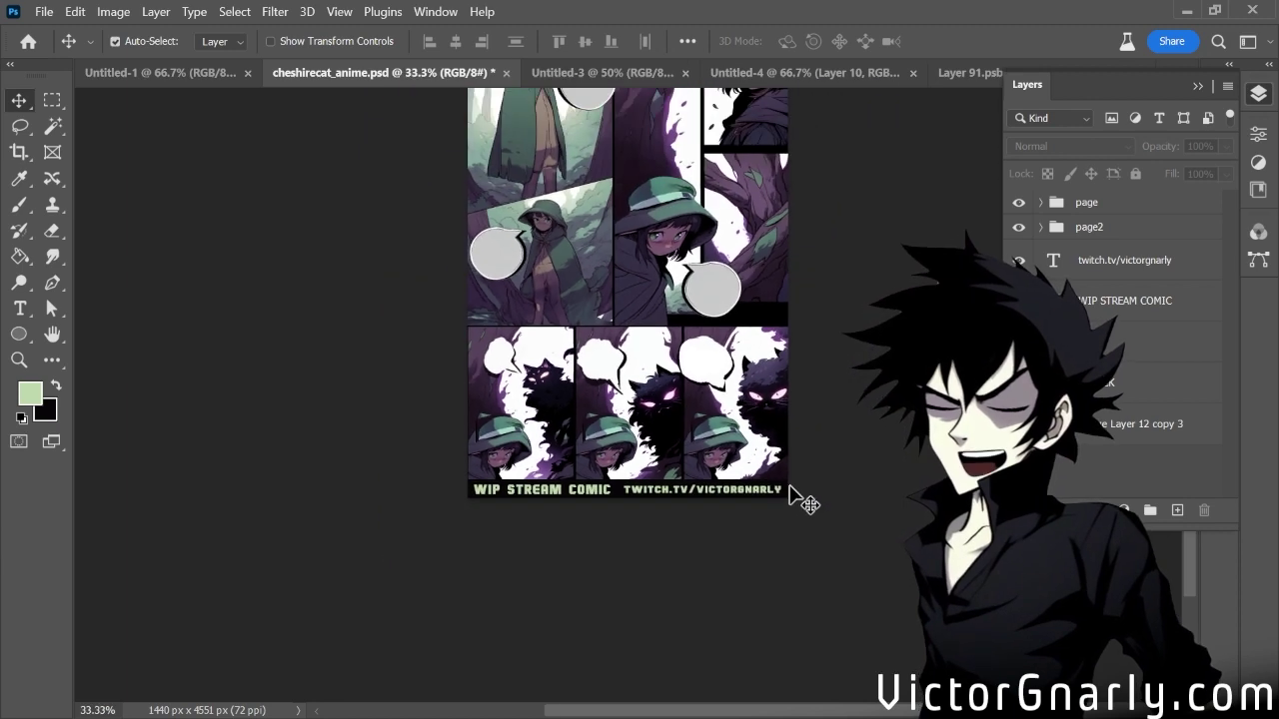
scroll(779, 510, up, 2)
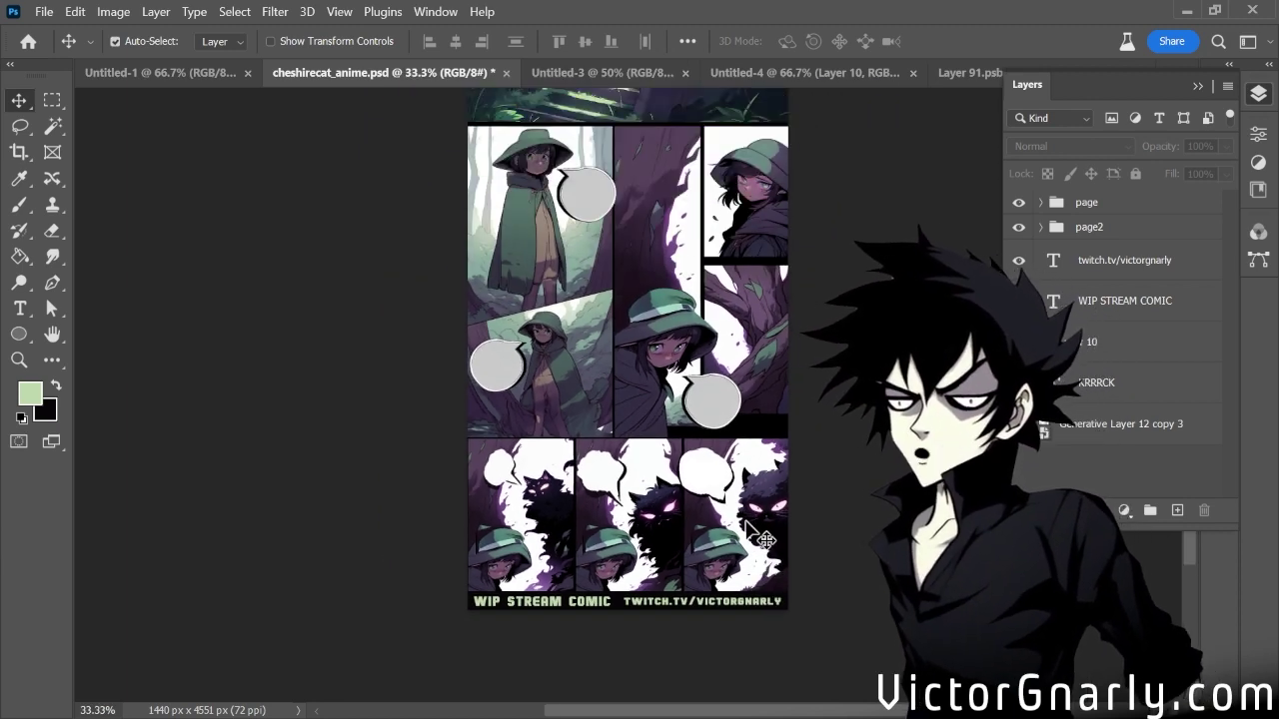
scroll(765, 539, up, 2)
scroll(766, 540, up, 9)
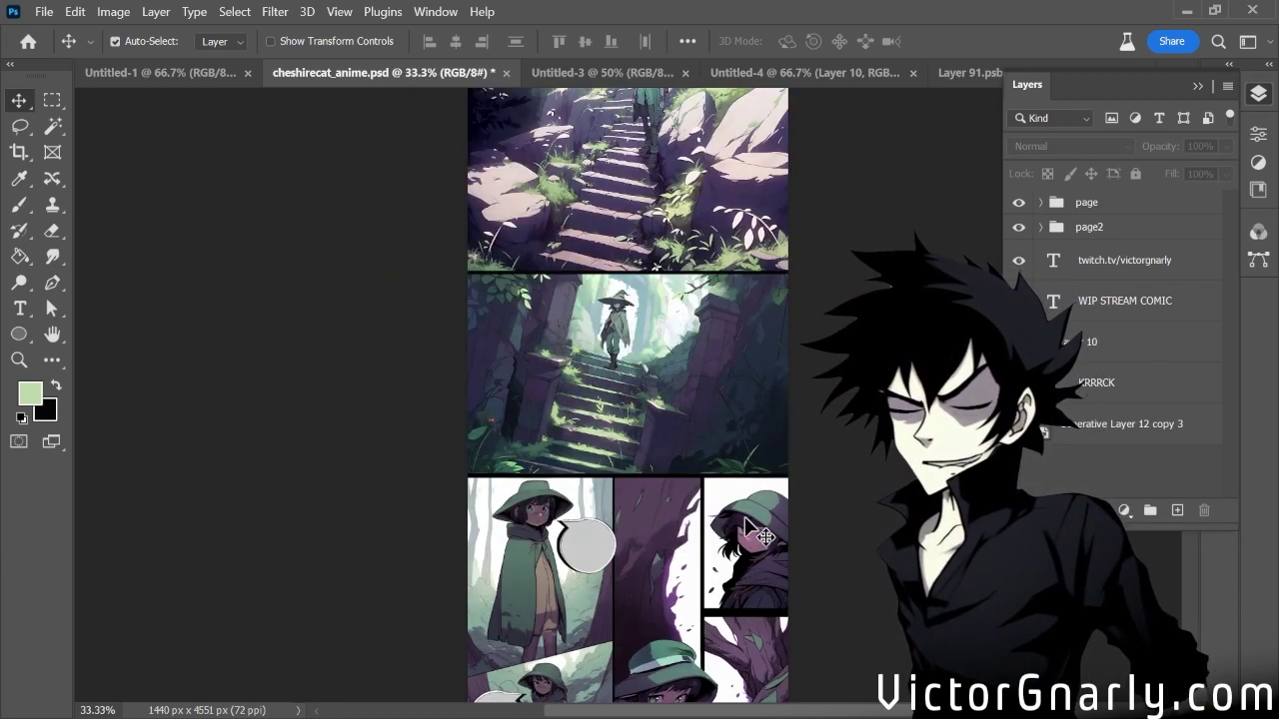
scroll(756, 523, up, 2)
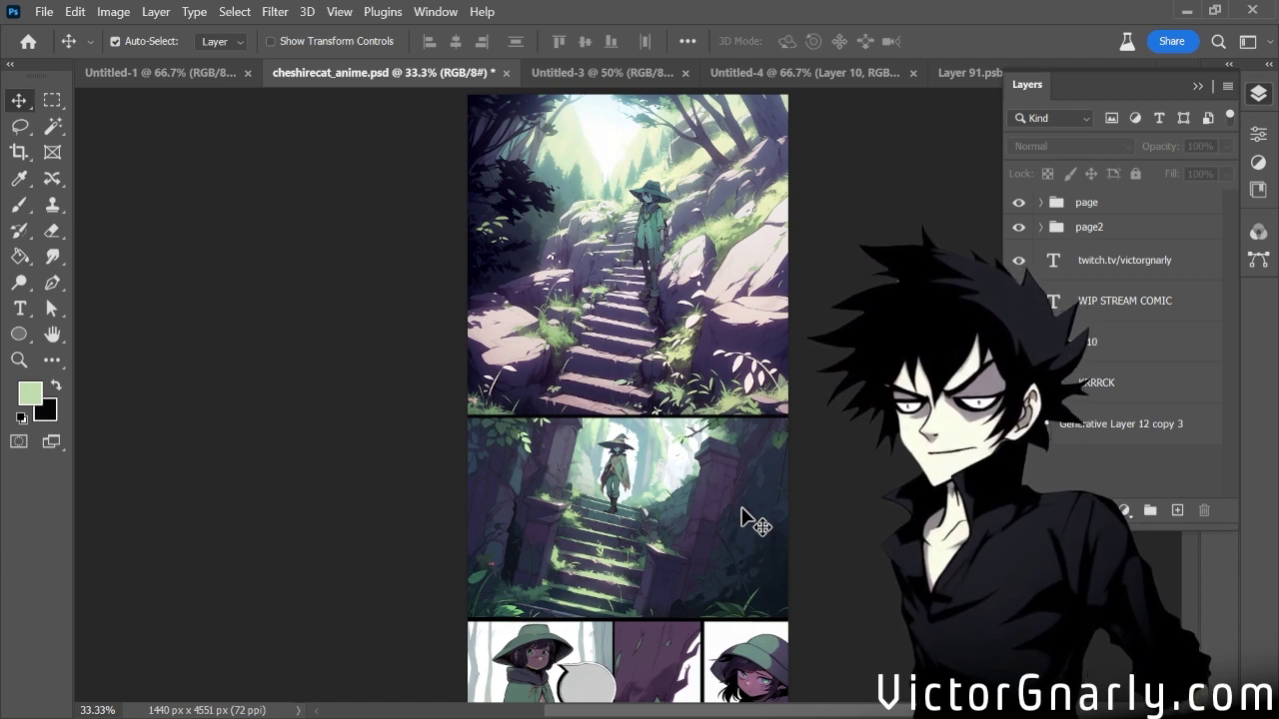
scroll(757, 522, down, 5)
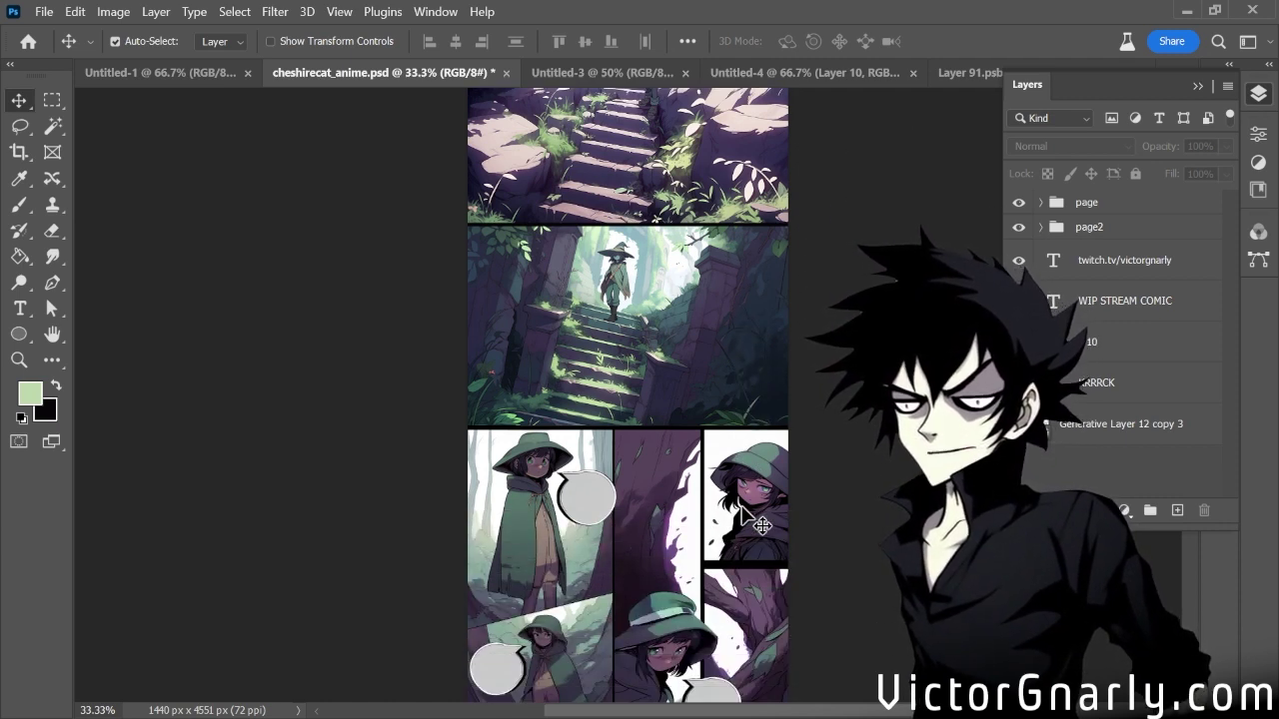